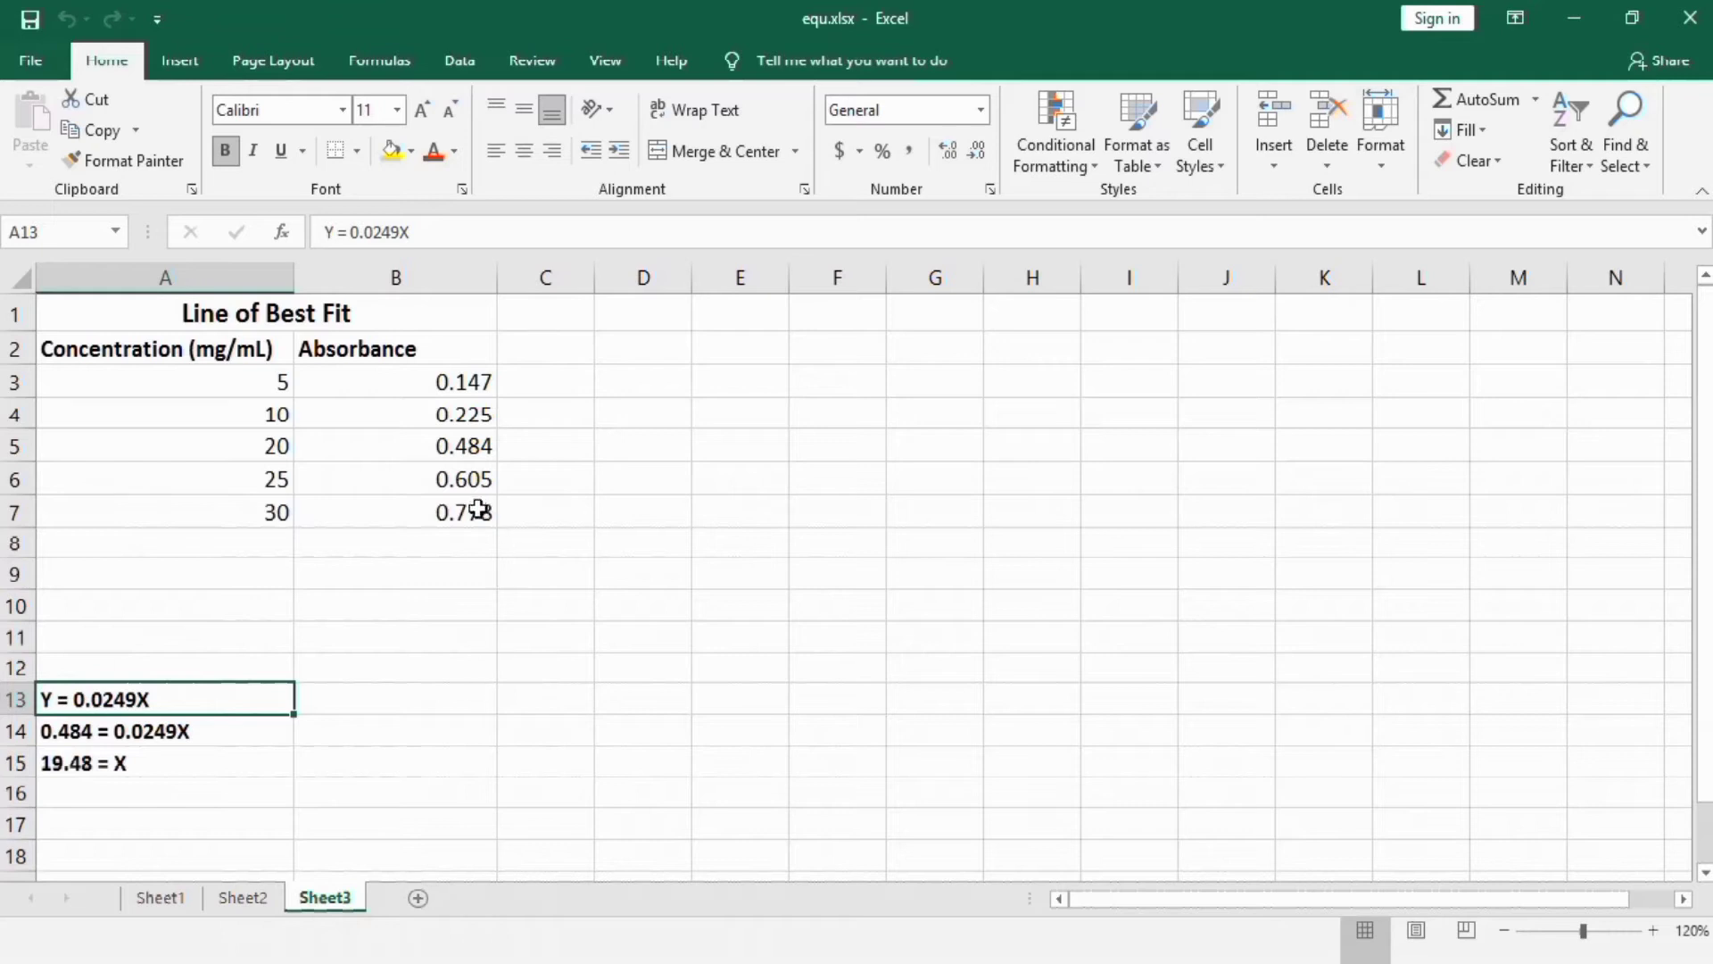
Insert a plain scatter chart of the concentration and absorbance data in A3:B7.
click(479, 512)
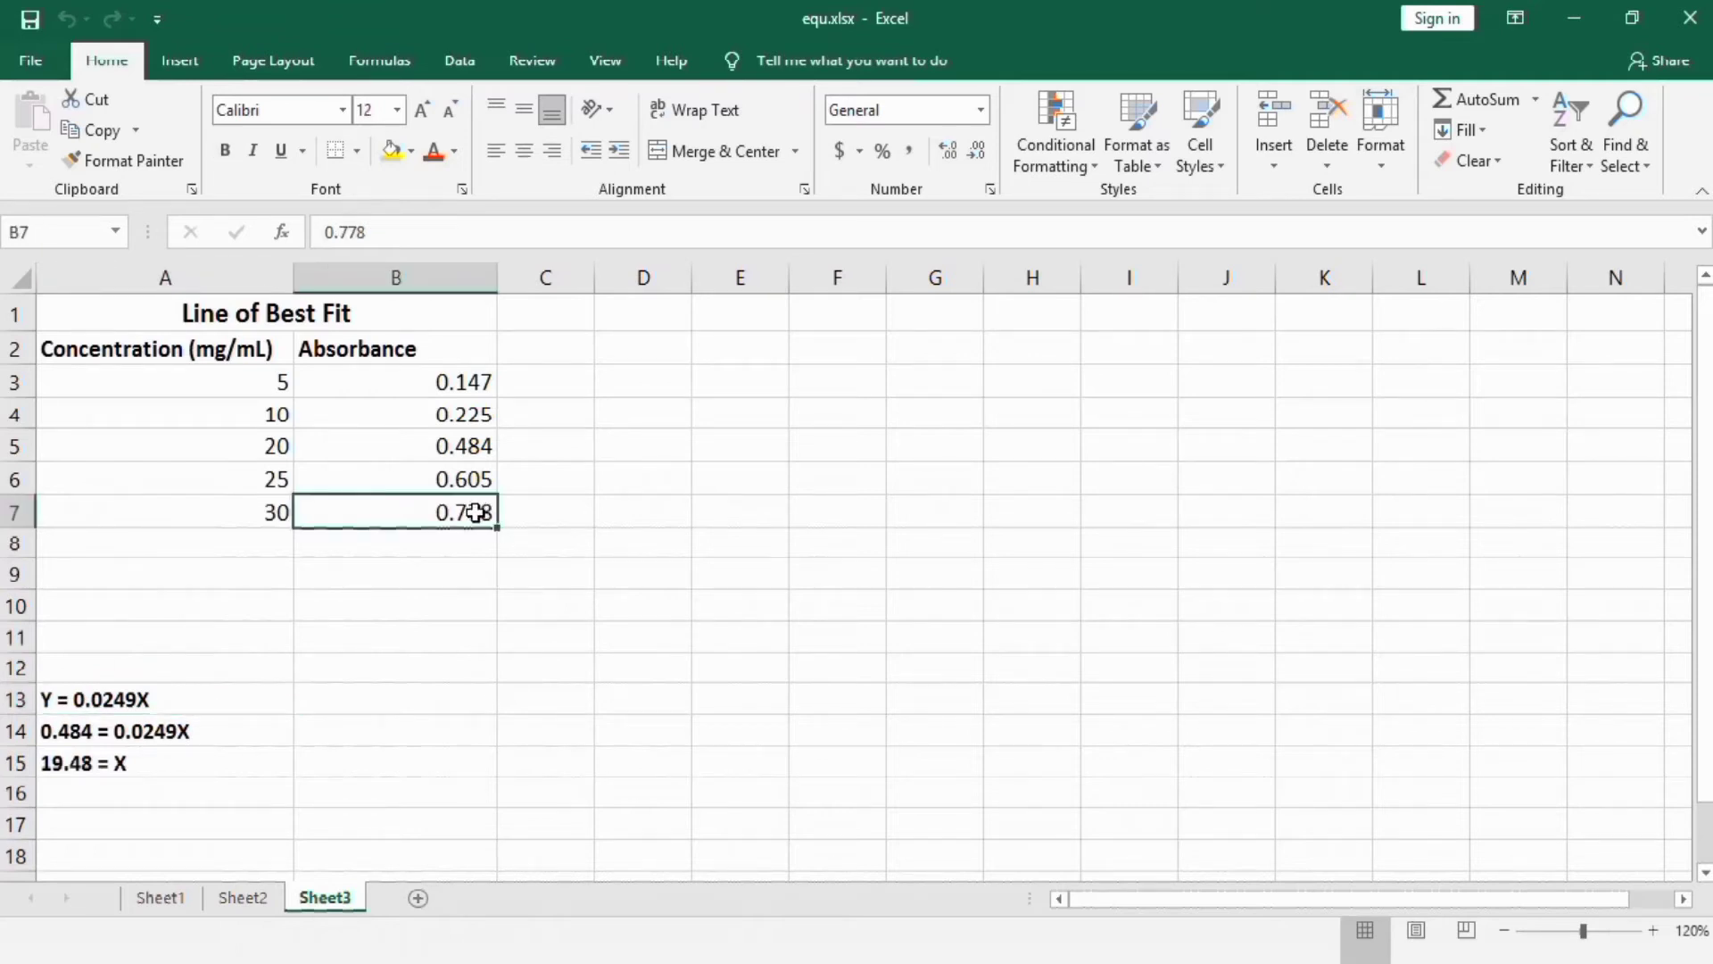
drag(377, 504, 265, 354)
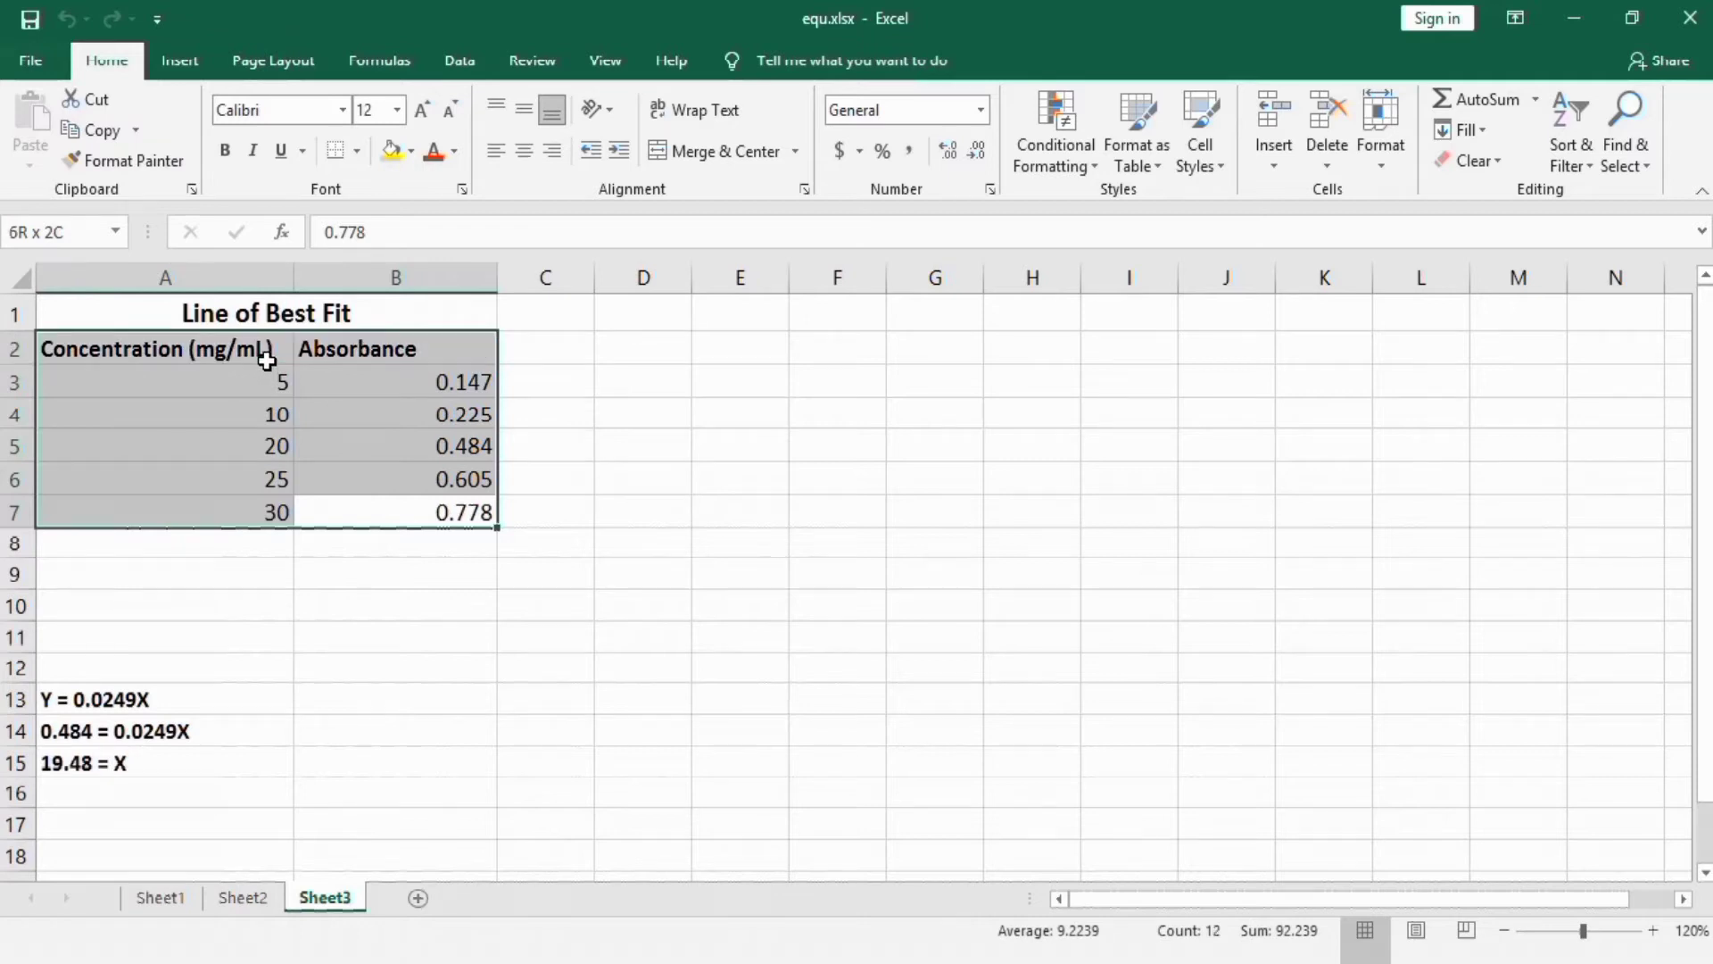
click(183, 60)
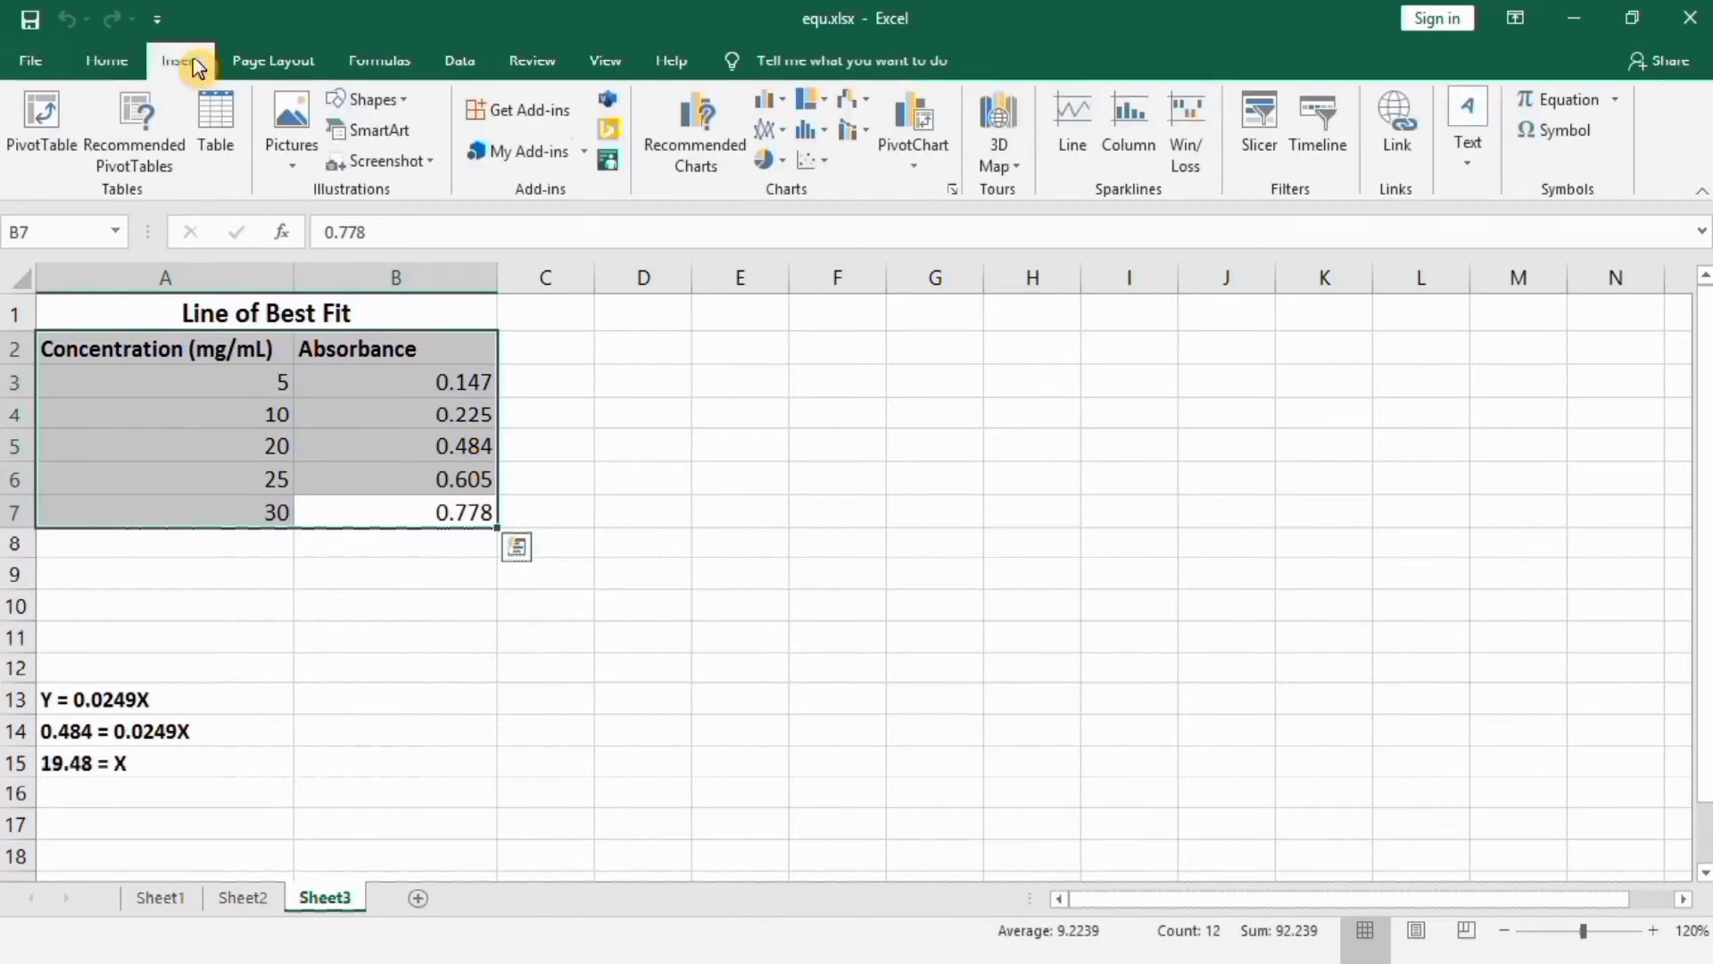
click(828, 169)
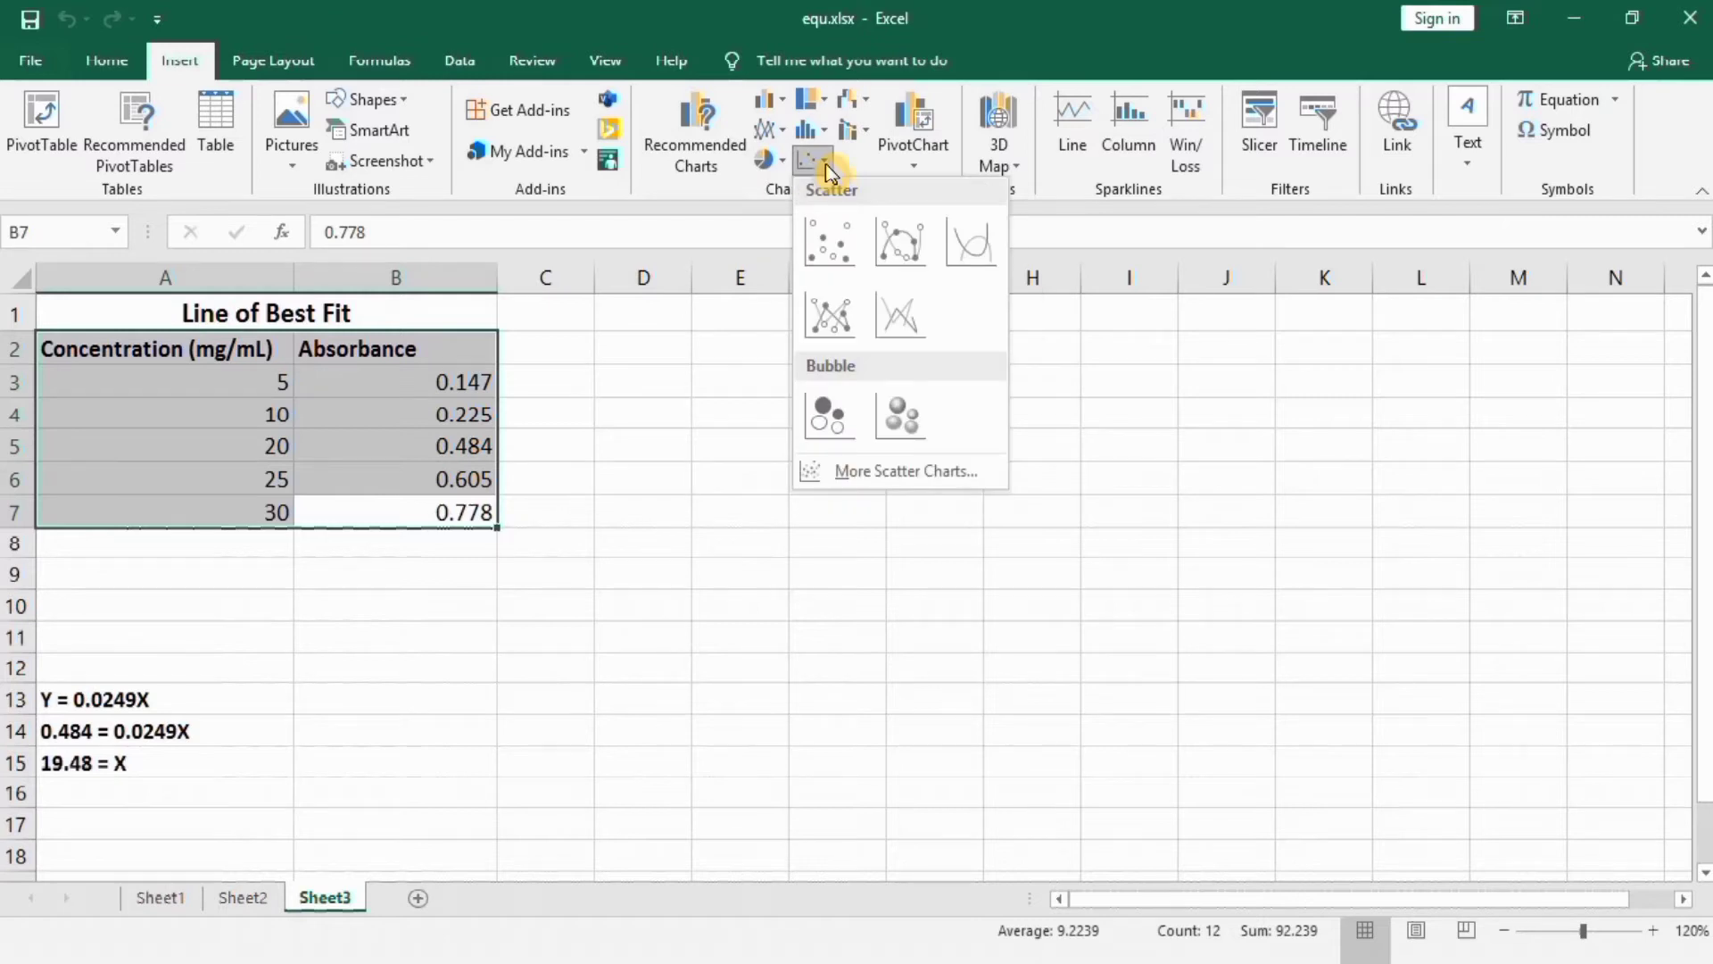
click(826, 239)
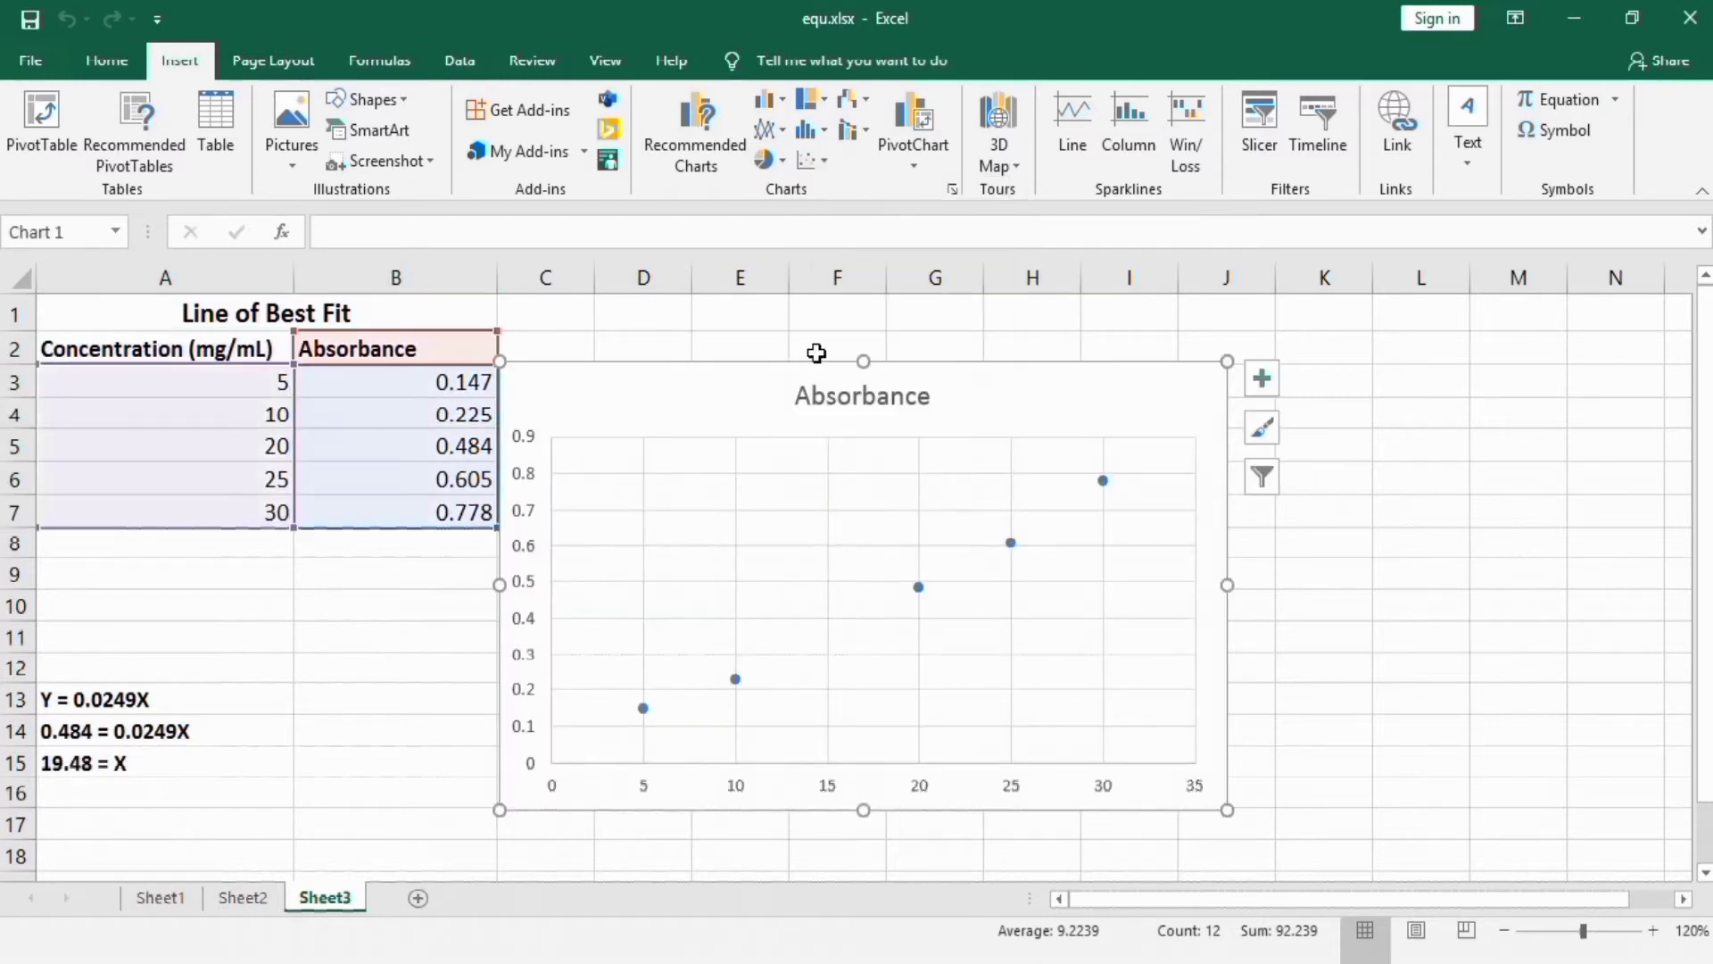
Move the chart beside the data table and enlarge it.
drag(800, 371, 864, 320)
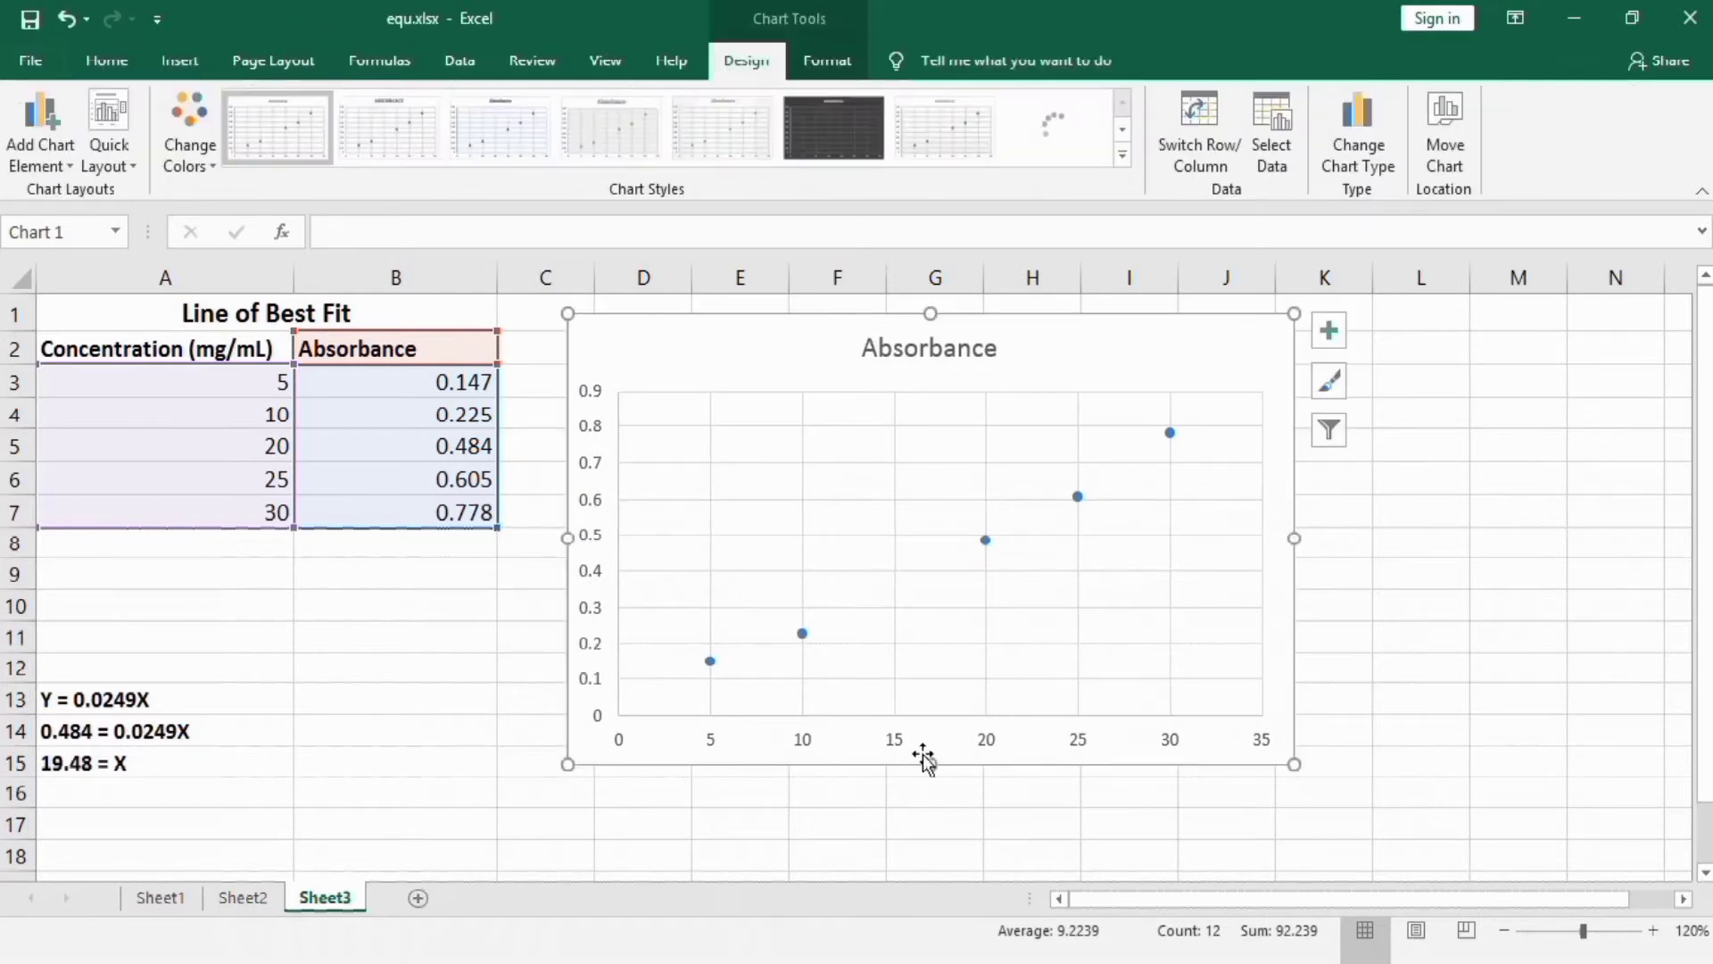
drag(929, 765, 925, 789)
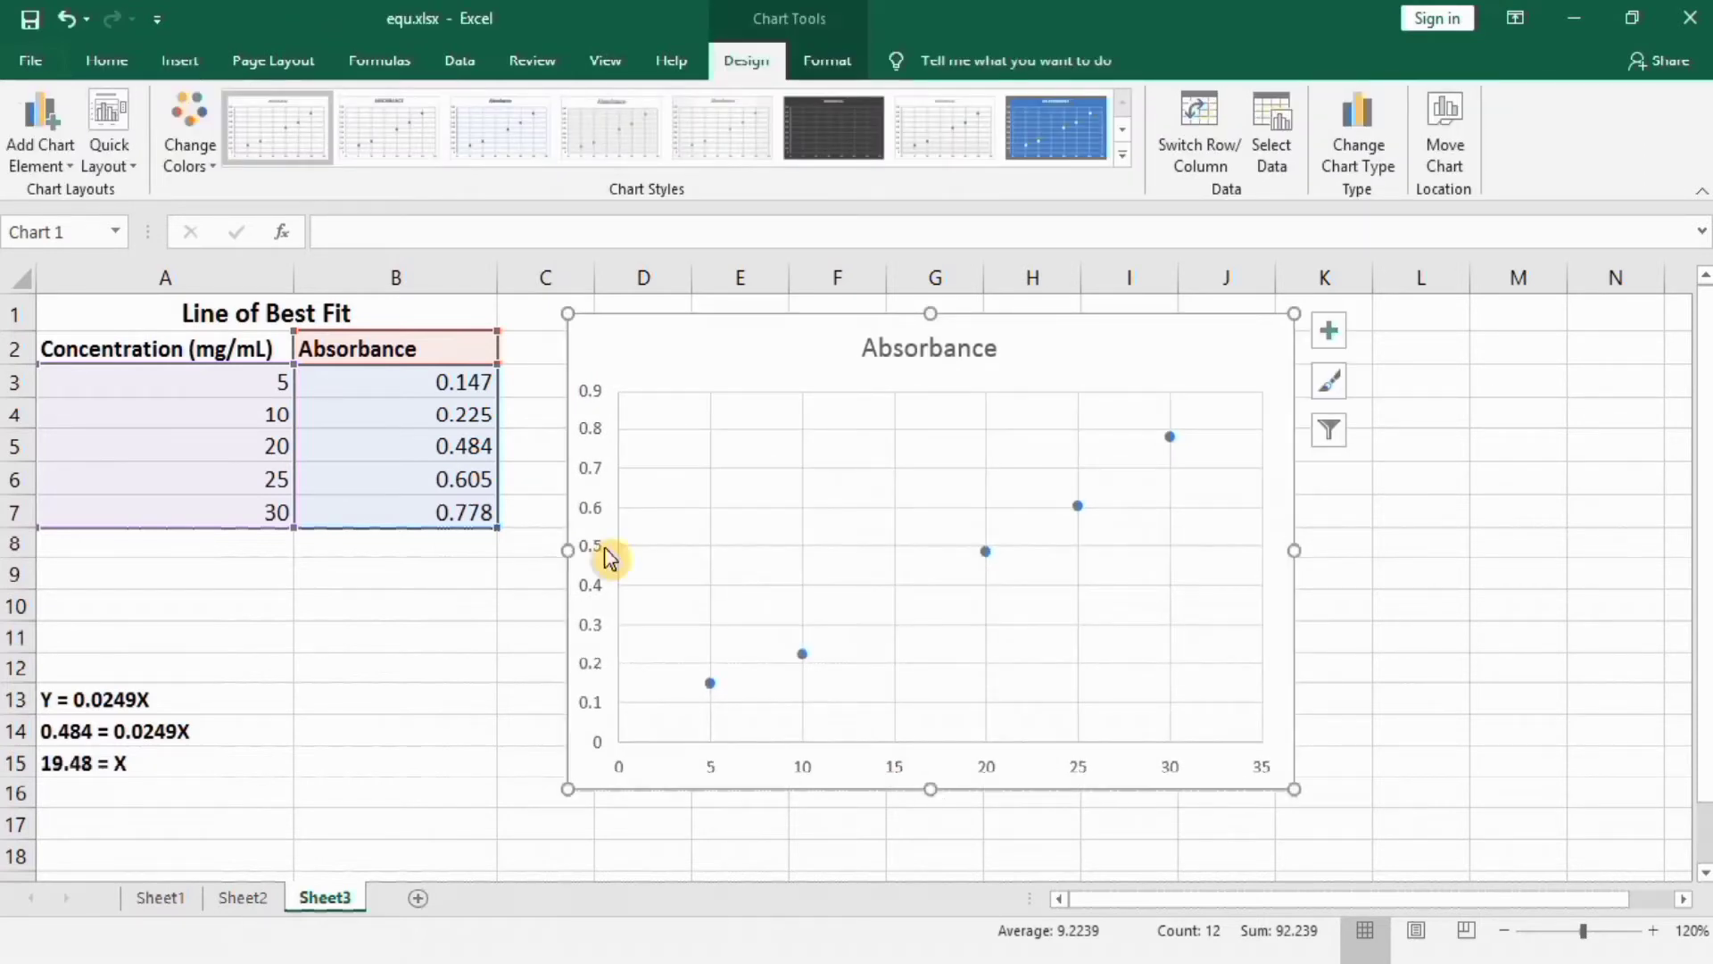
drag(570, 551, 543, 551)
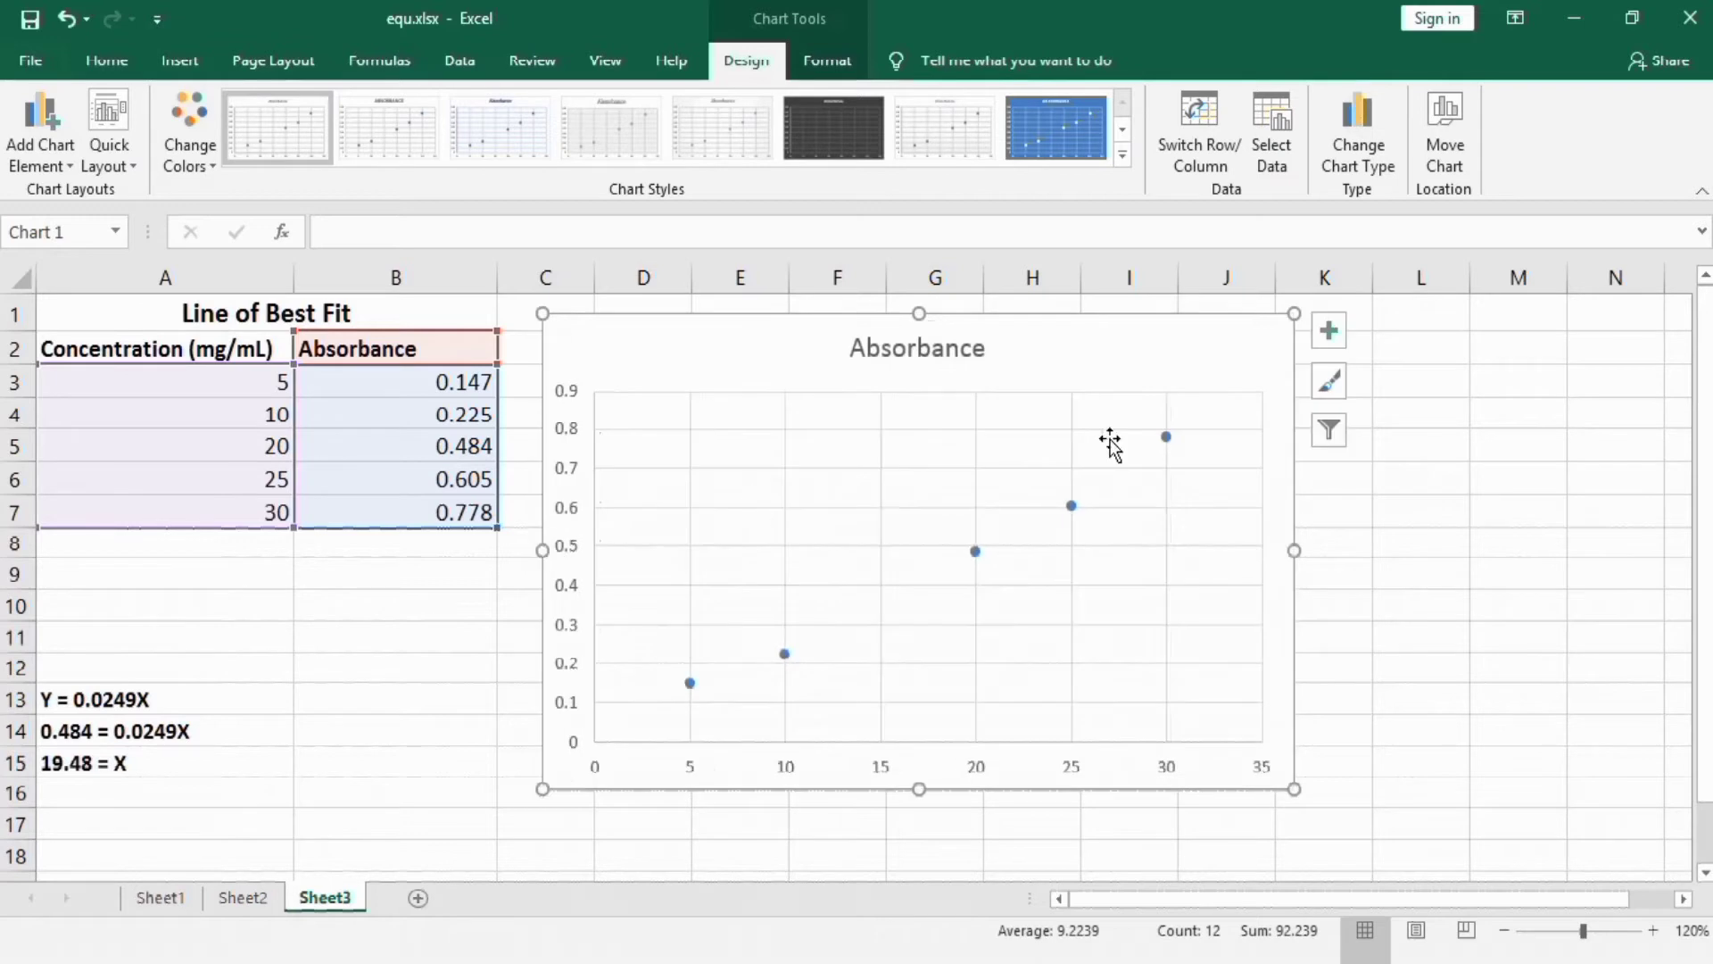
Turn on Axis Titles and turn off Gridlines in the chart's elements.
click(1328, 332)
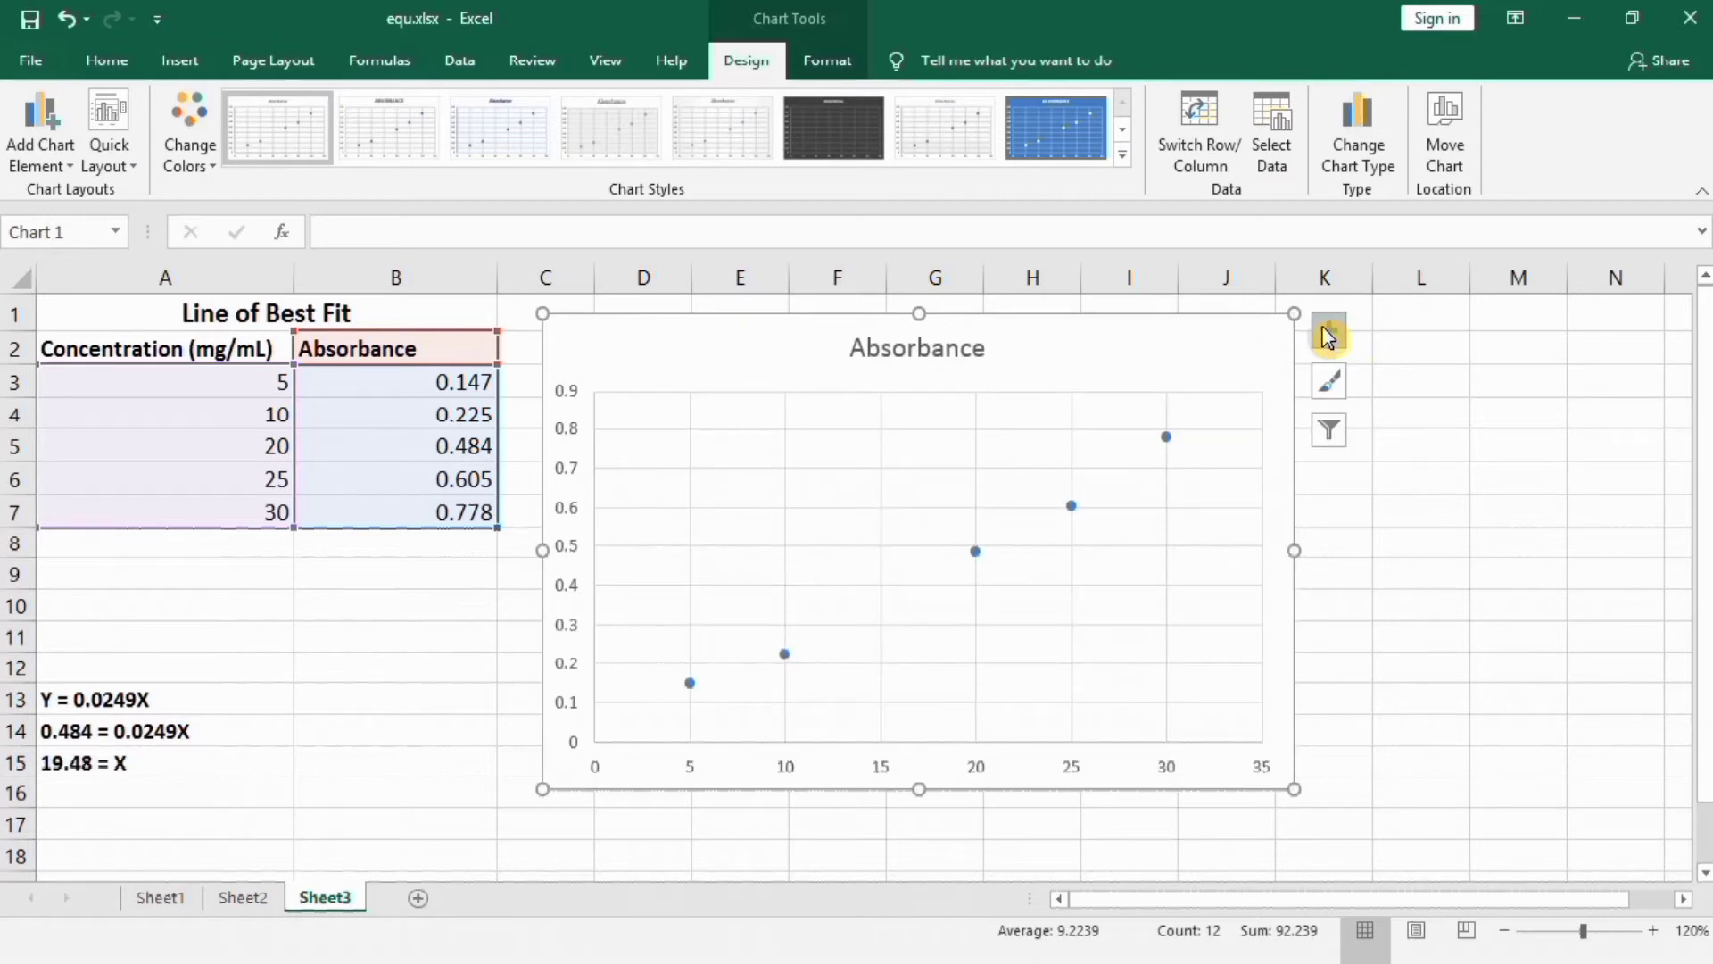
click(1392, 391)
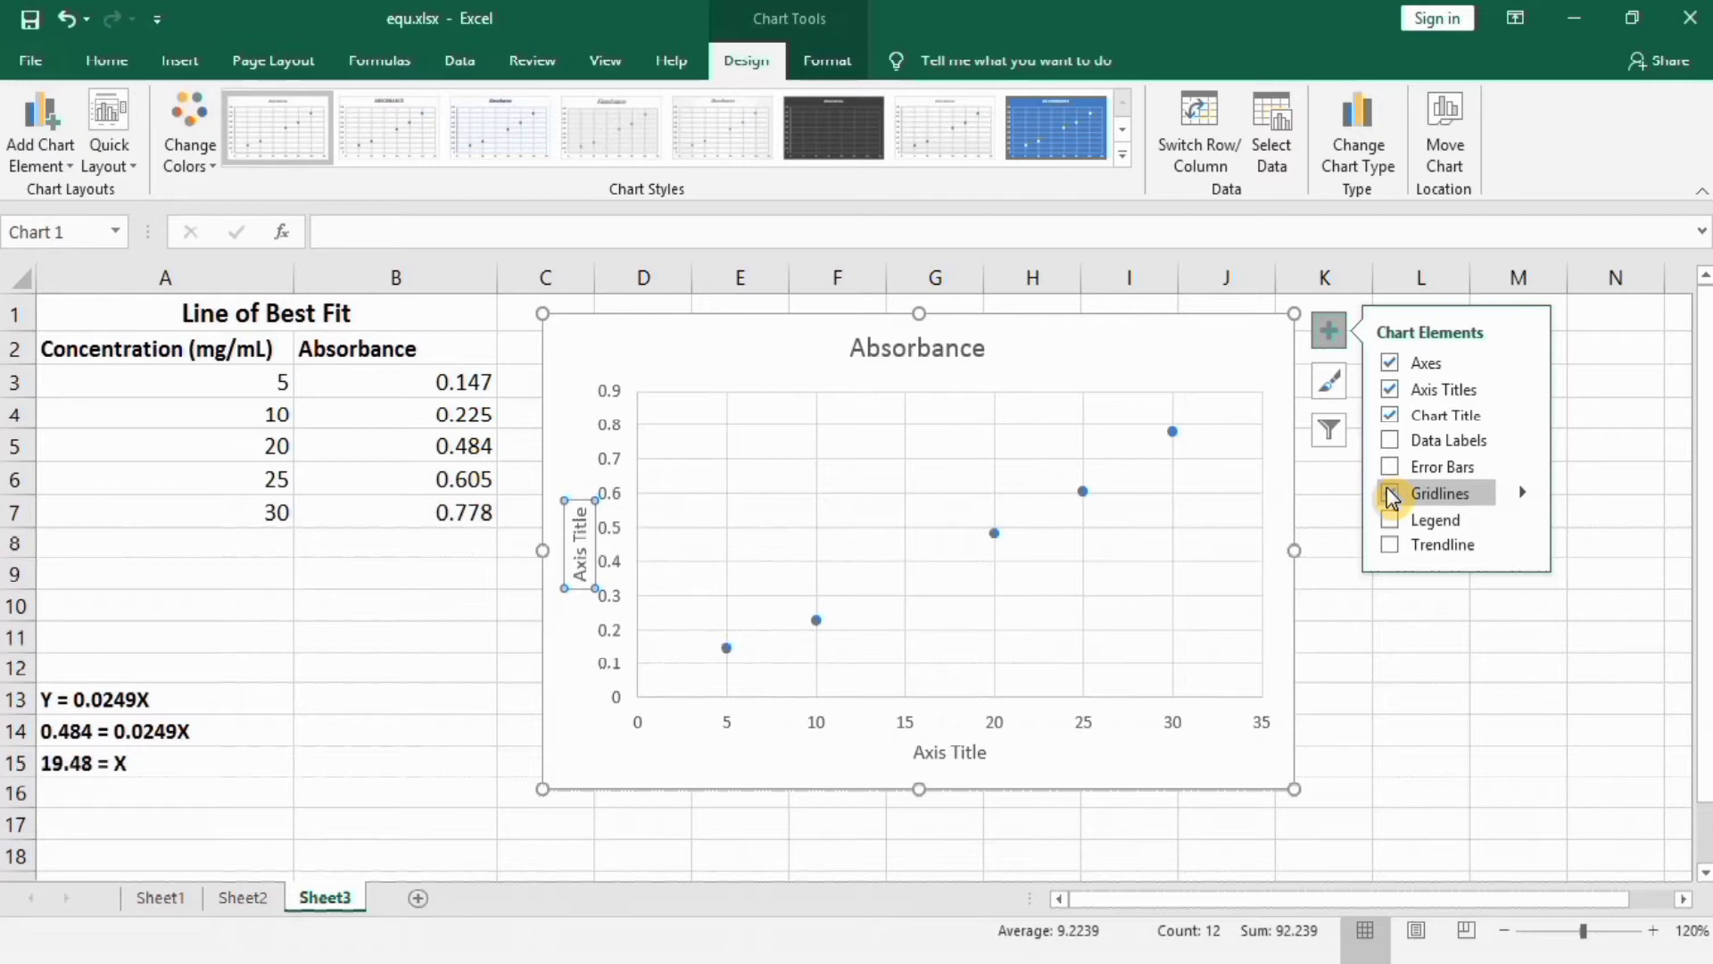
click(1391, 494)
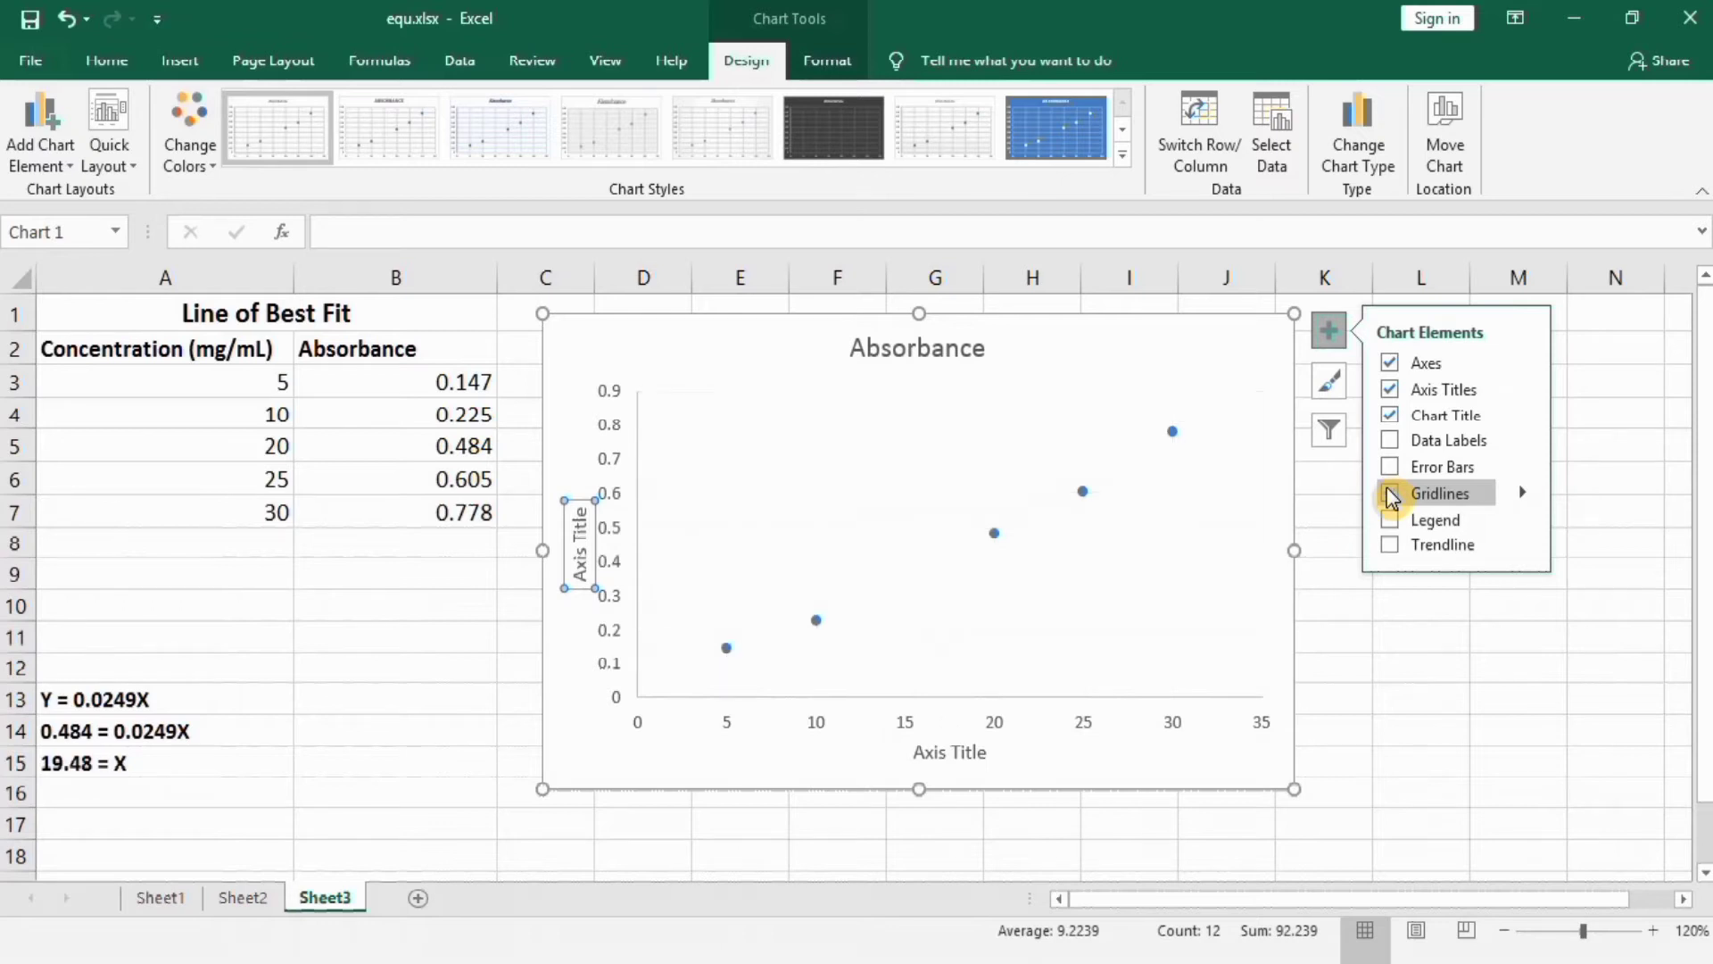
click(1348, 663)
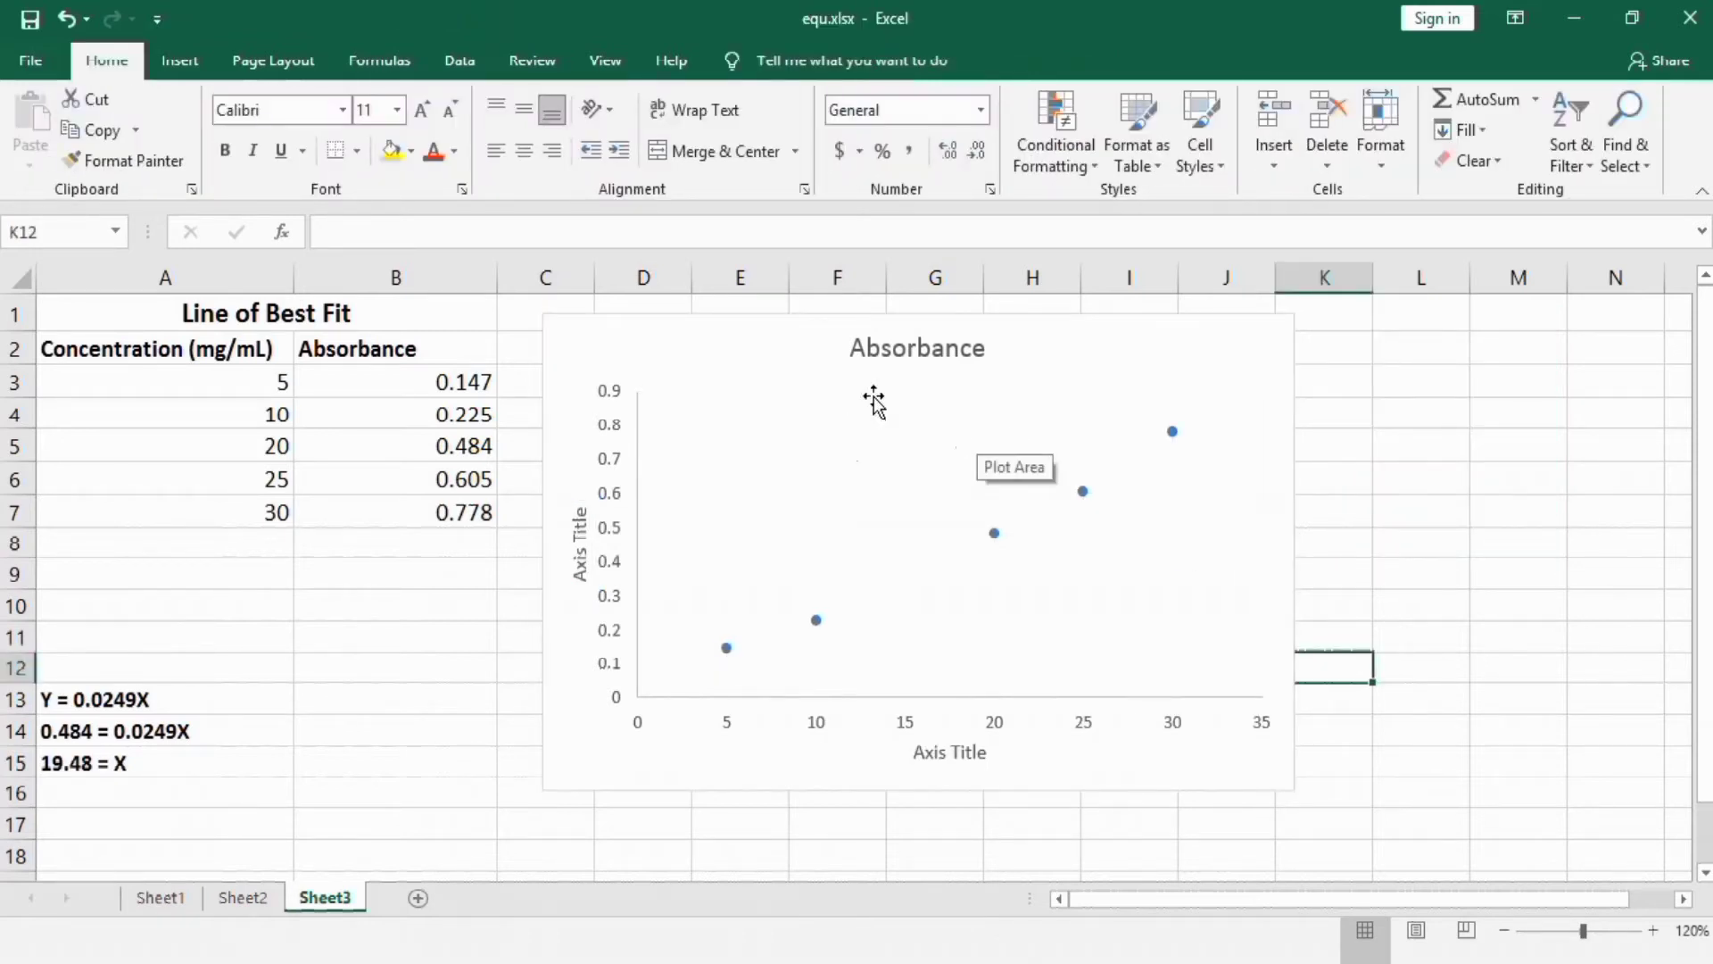
Link the chart title to cell A1 so it reads 'Line of Best Fit'.
click(901, 350)
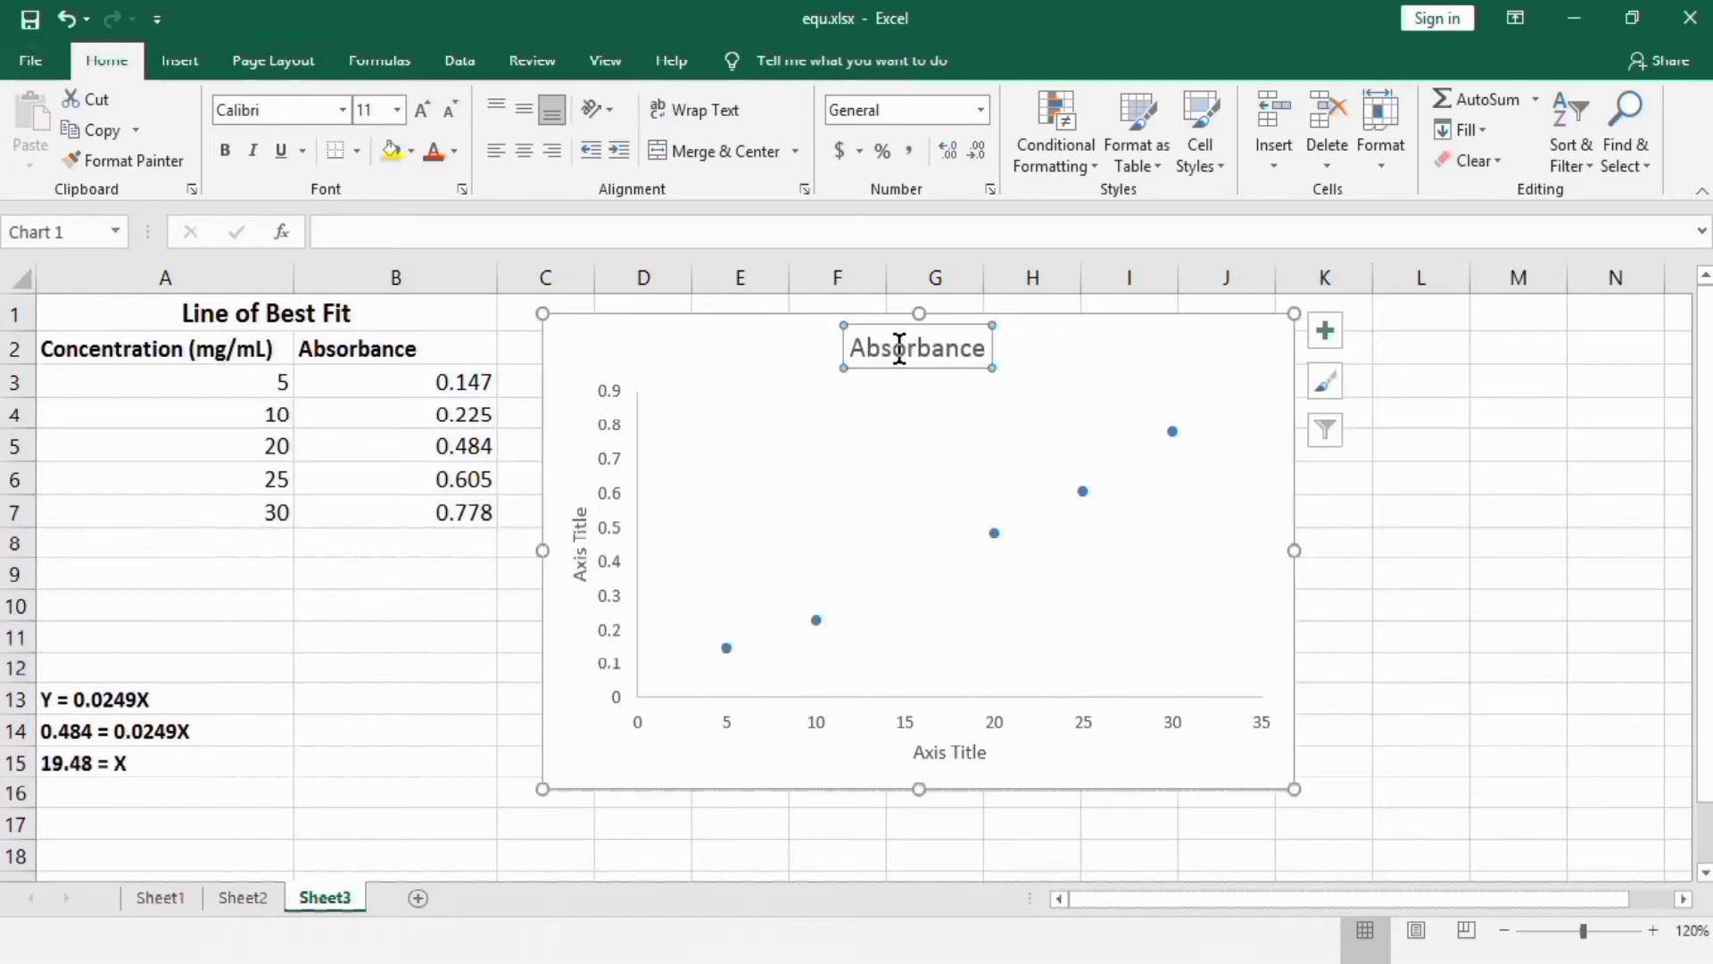
click(382, 223)
text(=)
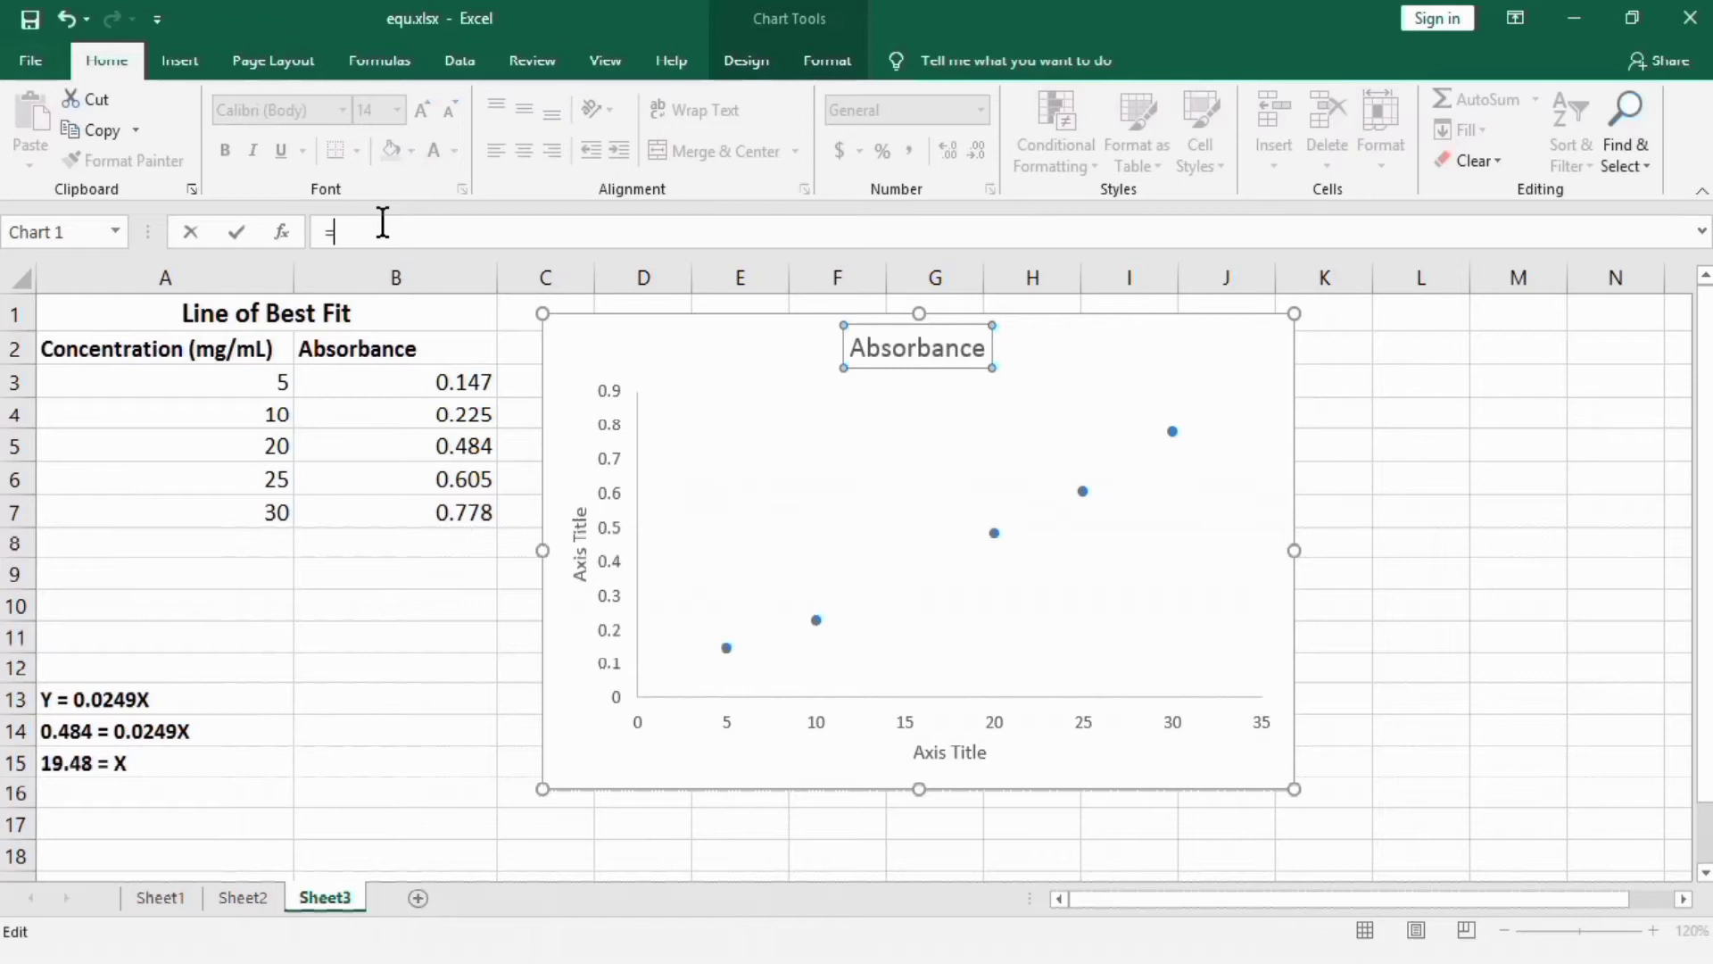
click(232, 317)
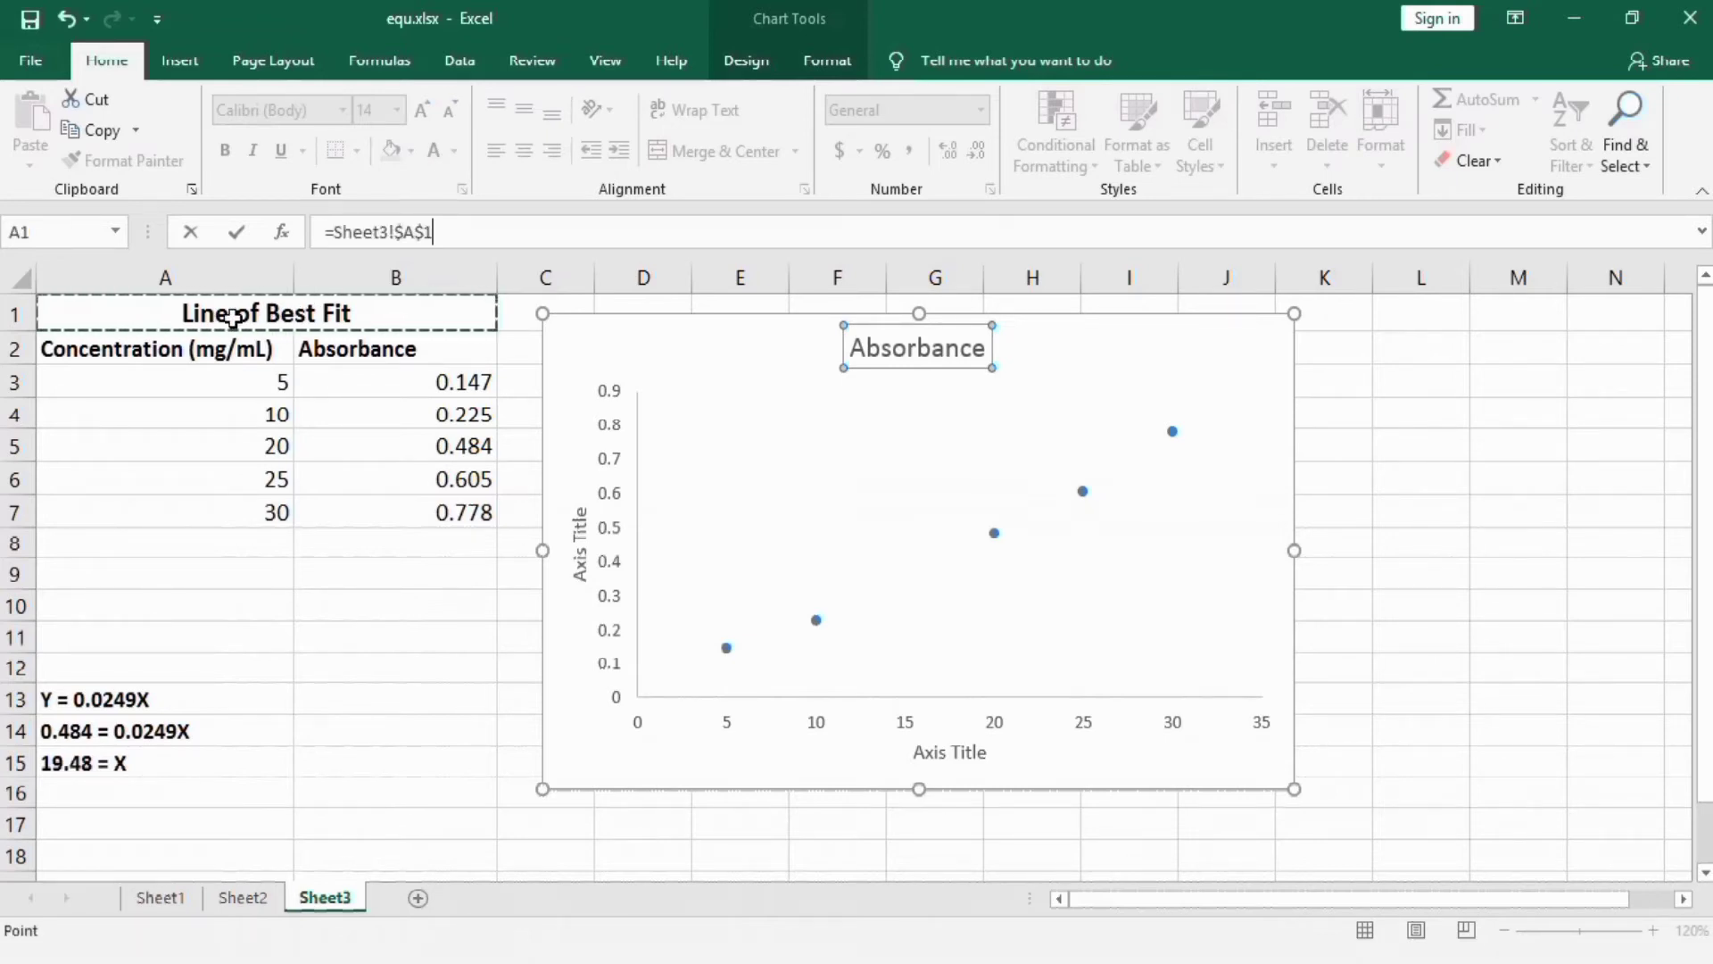
key(Return)
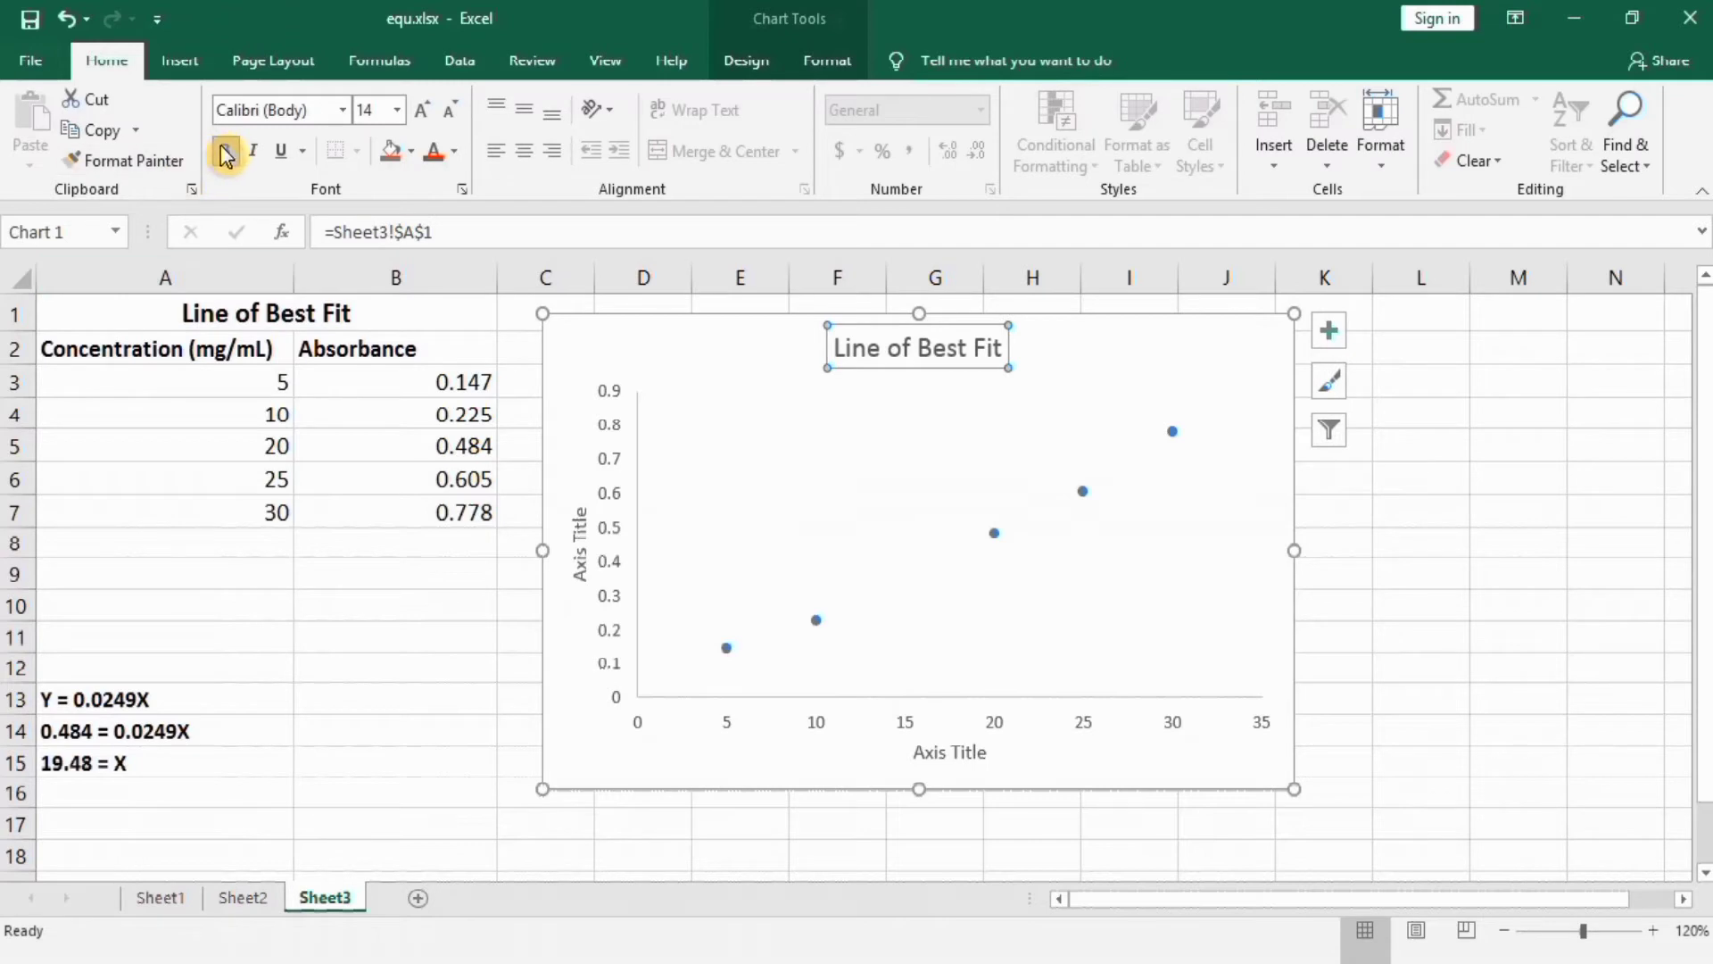
Format the chart title bold, black, at size 20.
click(225, 154)
click(456, 154)
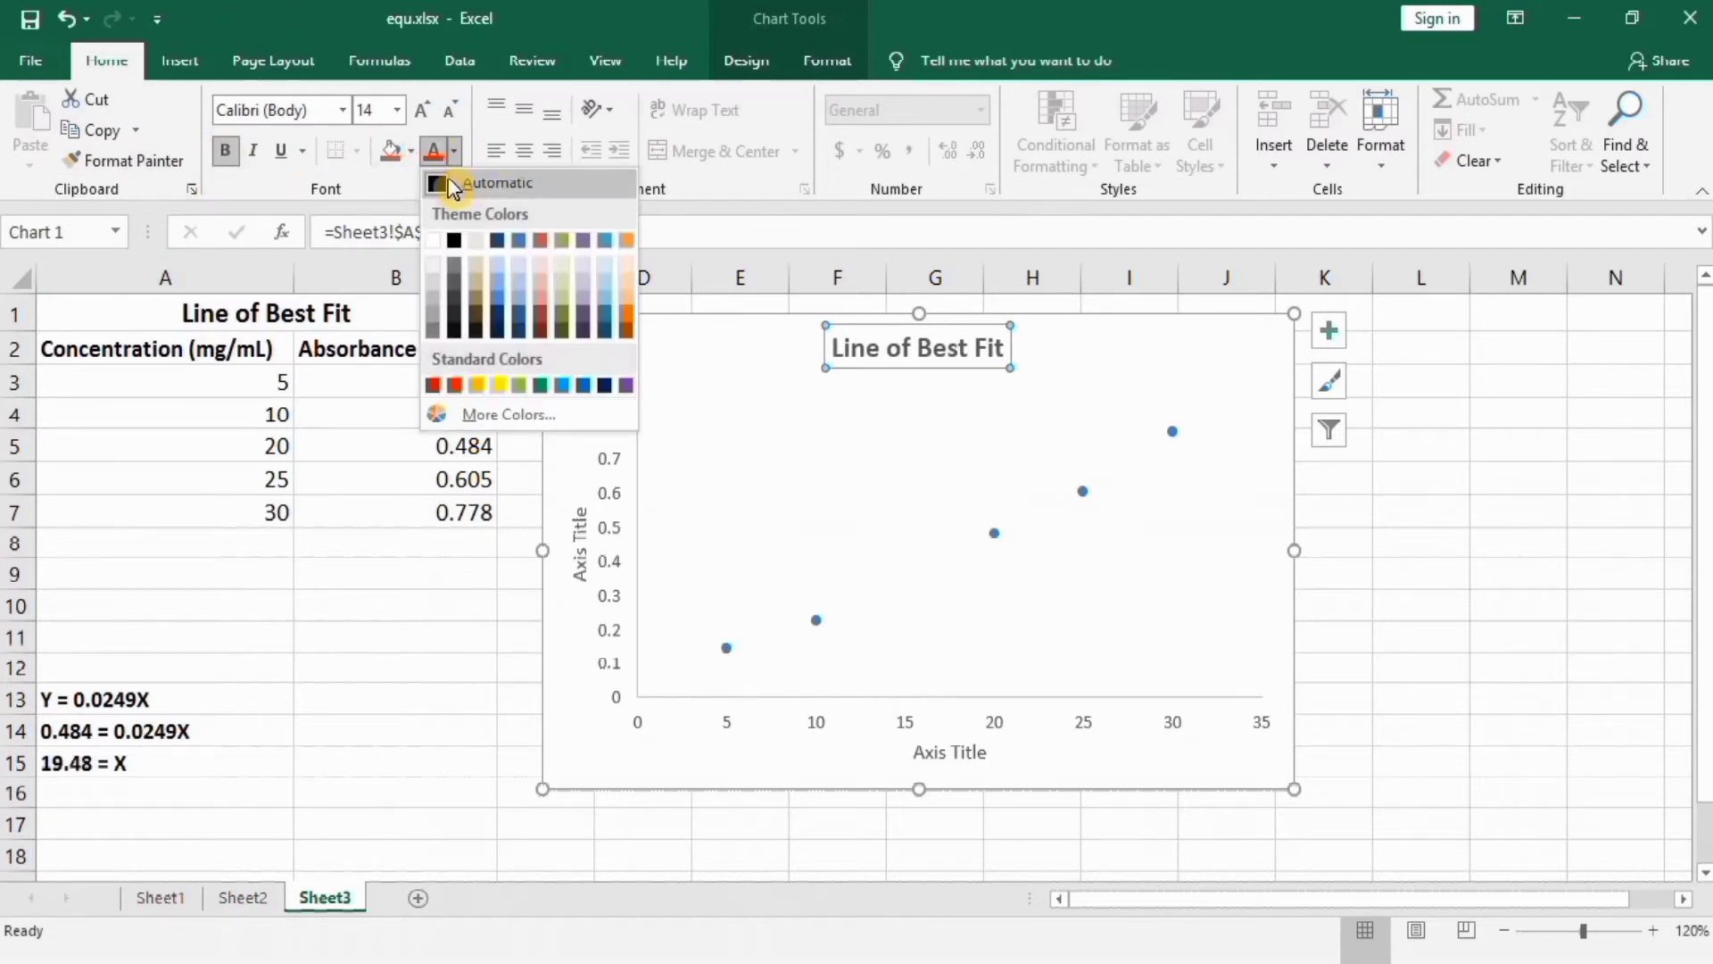
click(445, 182)
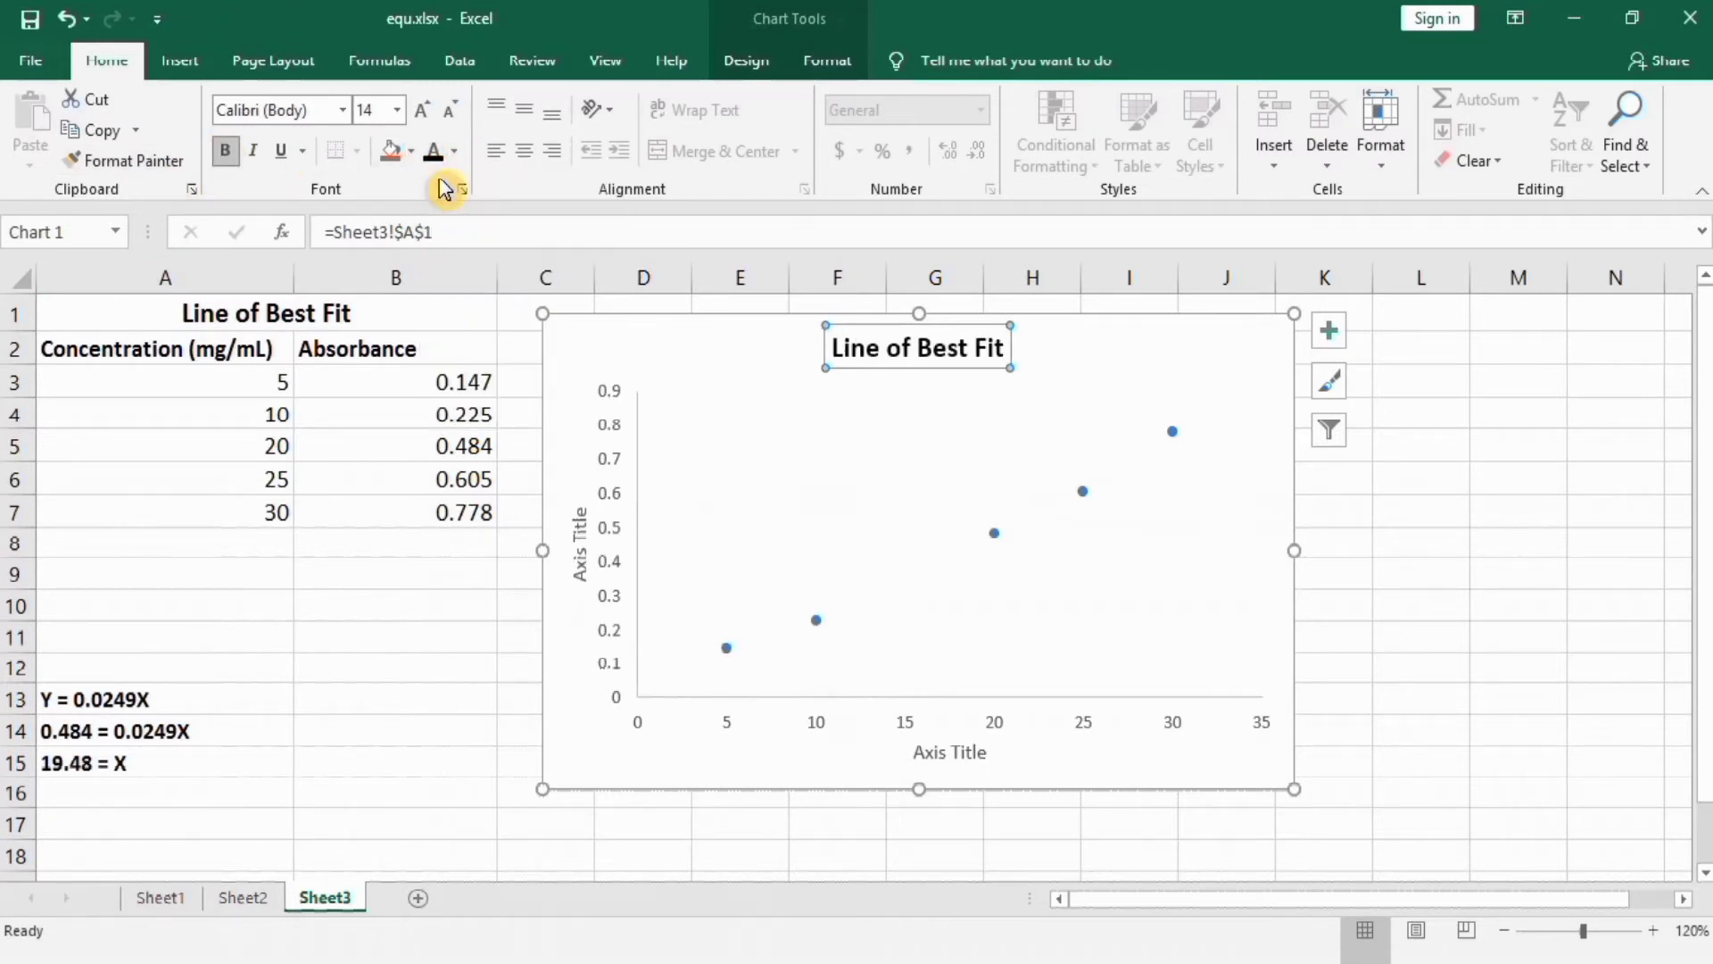
click(398, 110)
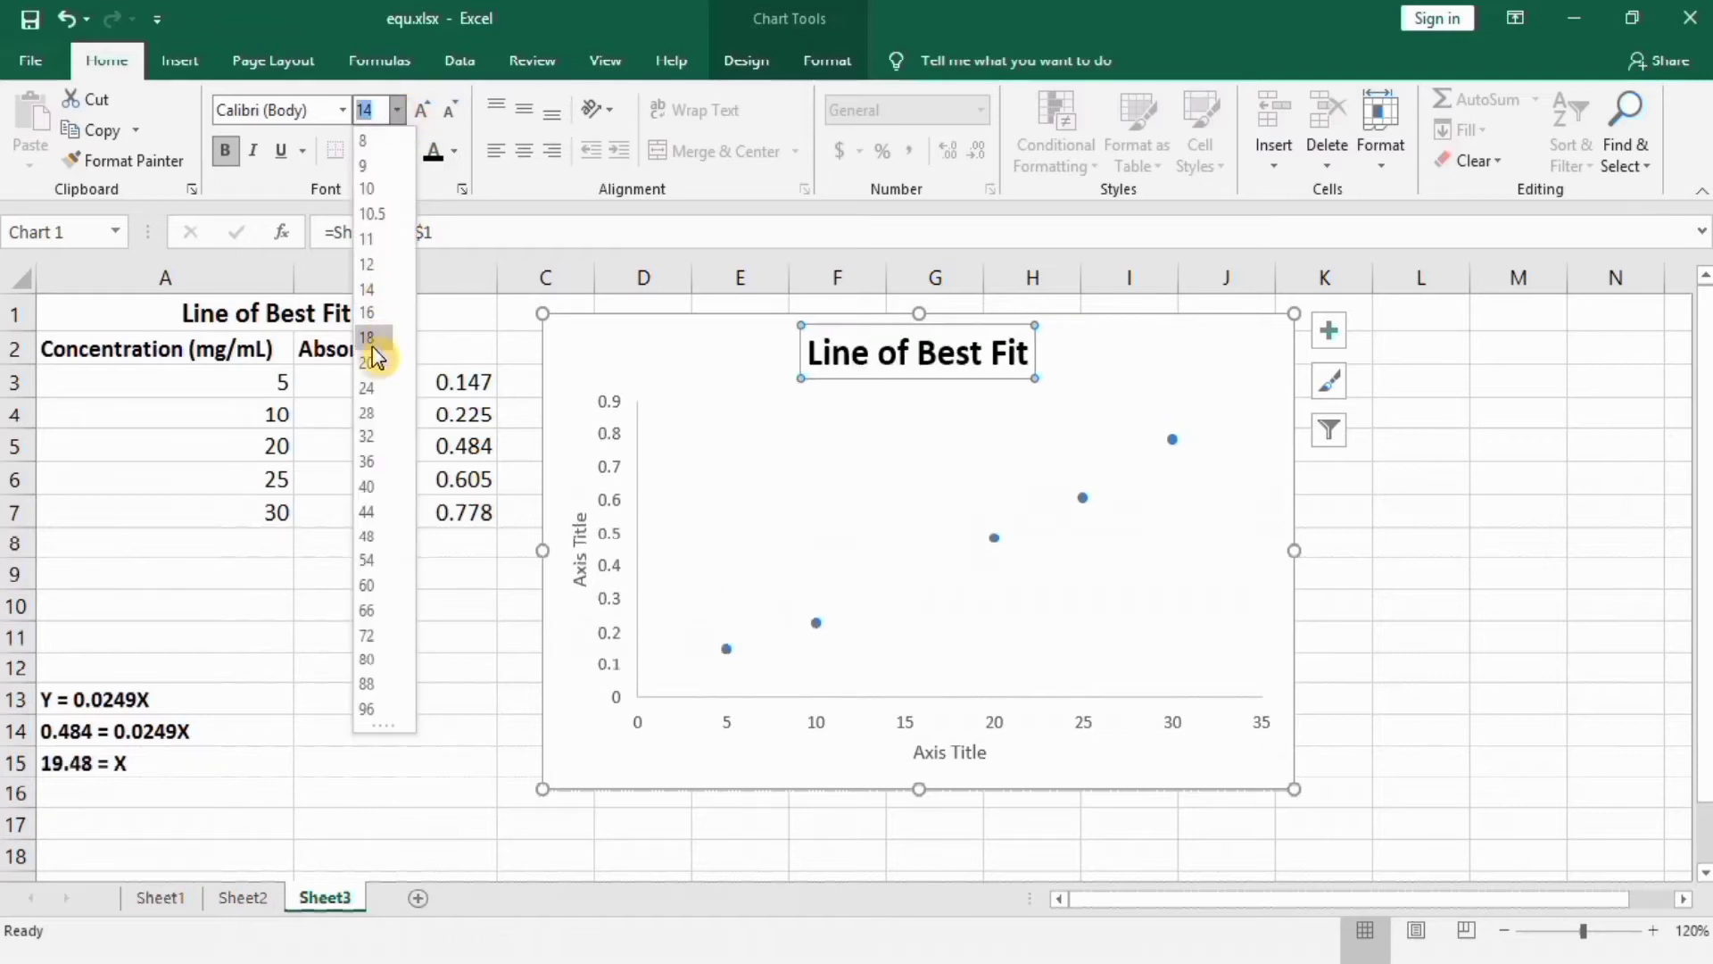
click(373, 362)
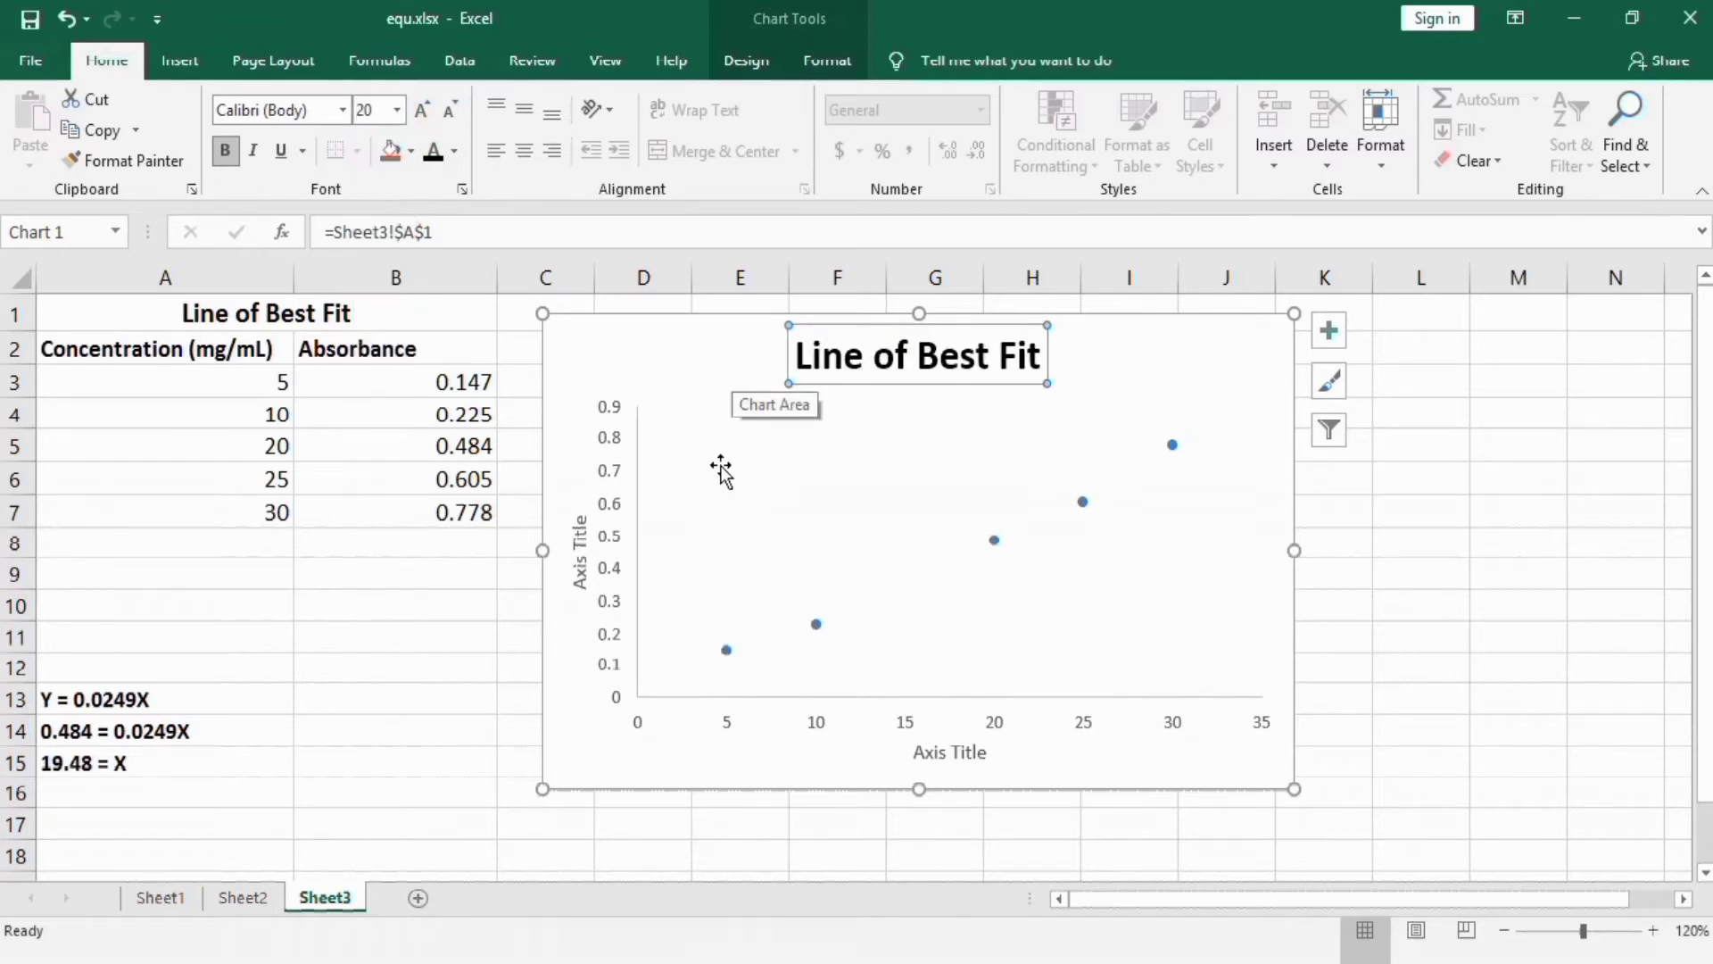
Link the vertical axis title to cell B2 so it reads 'Absorbance'.
click(579, 559)
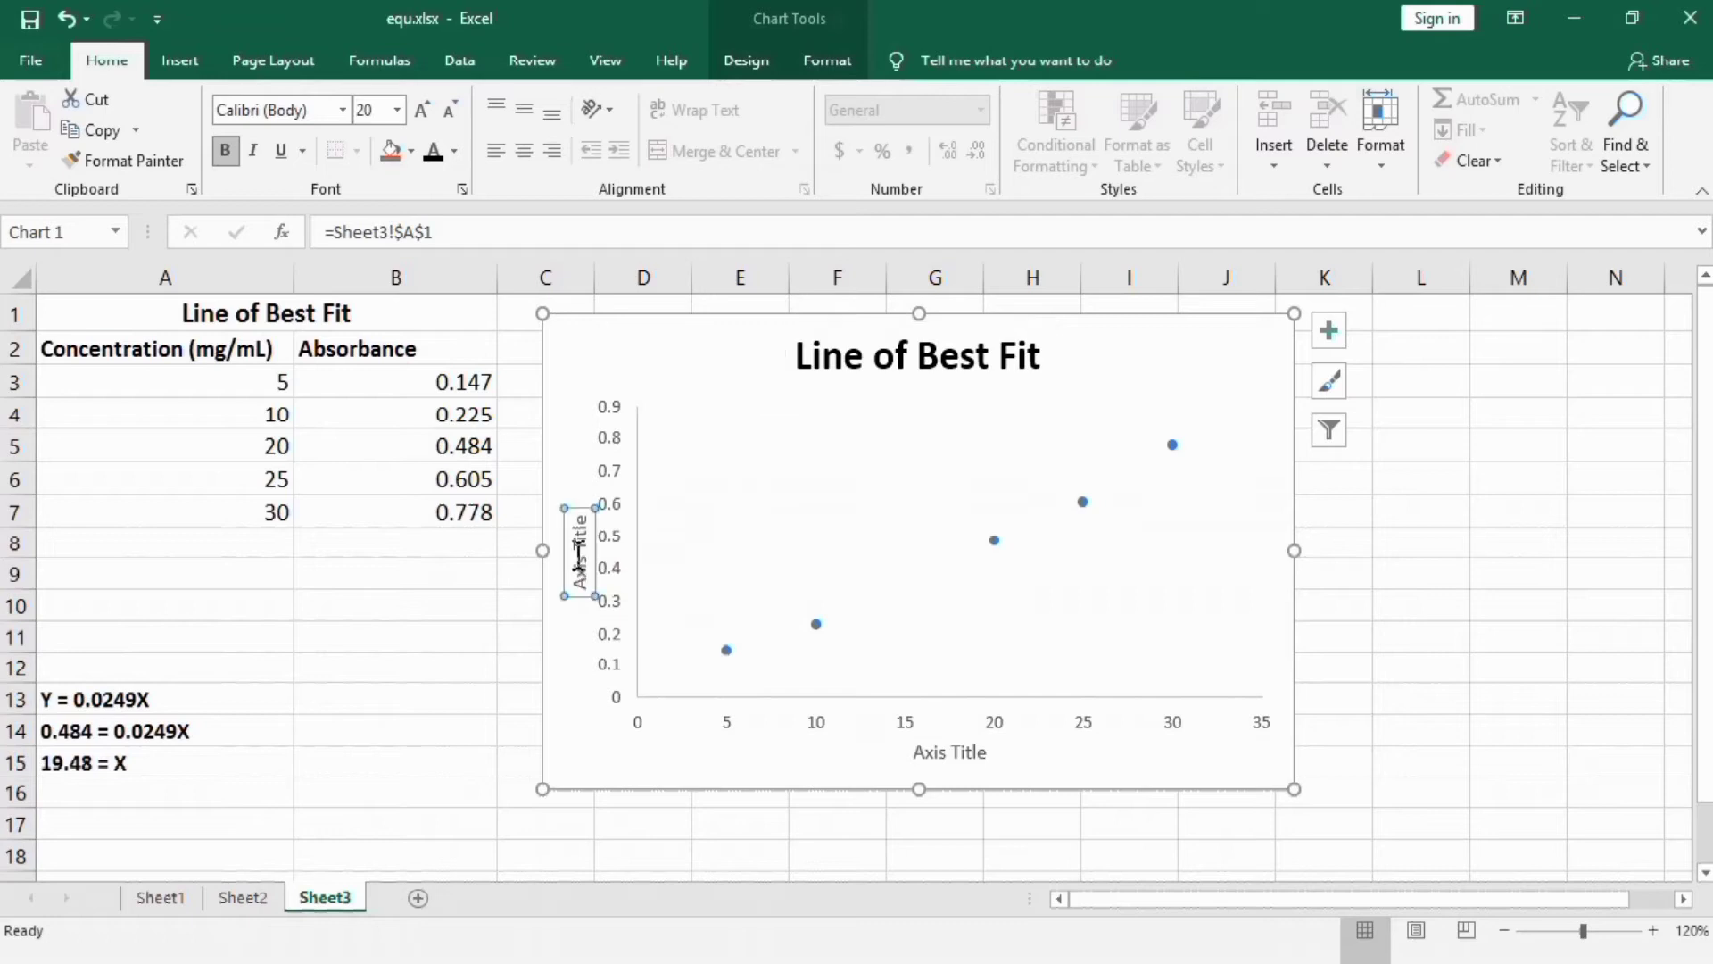
click(448, 229)
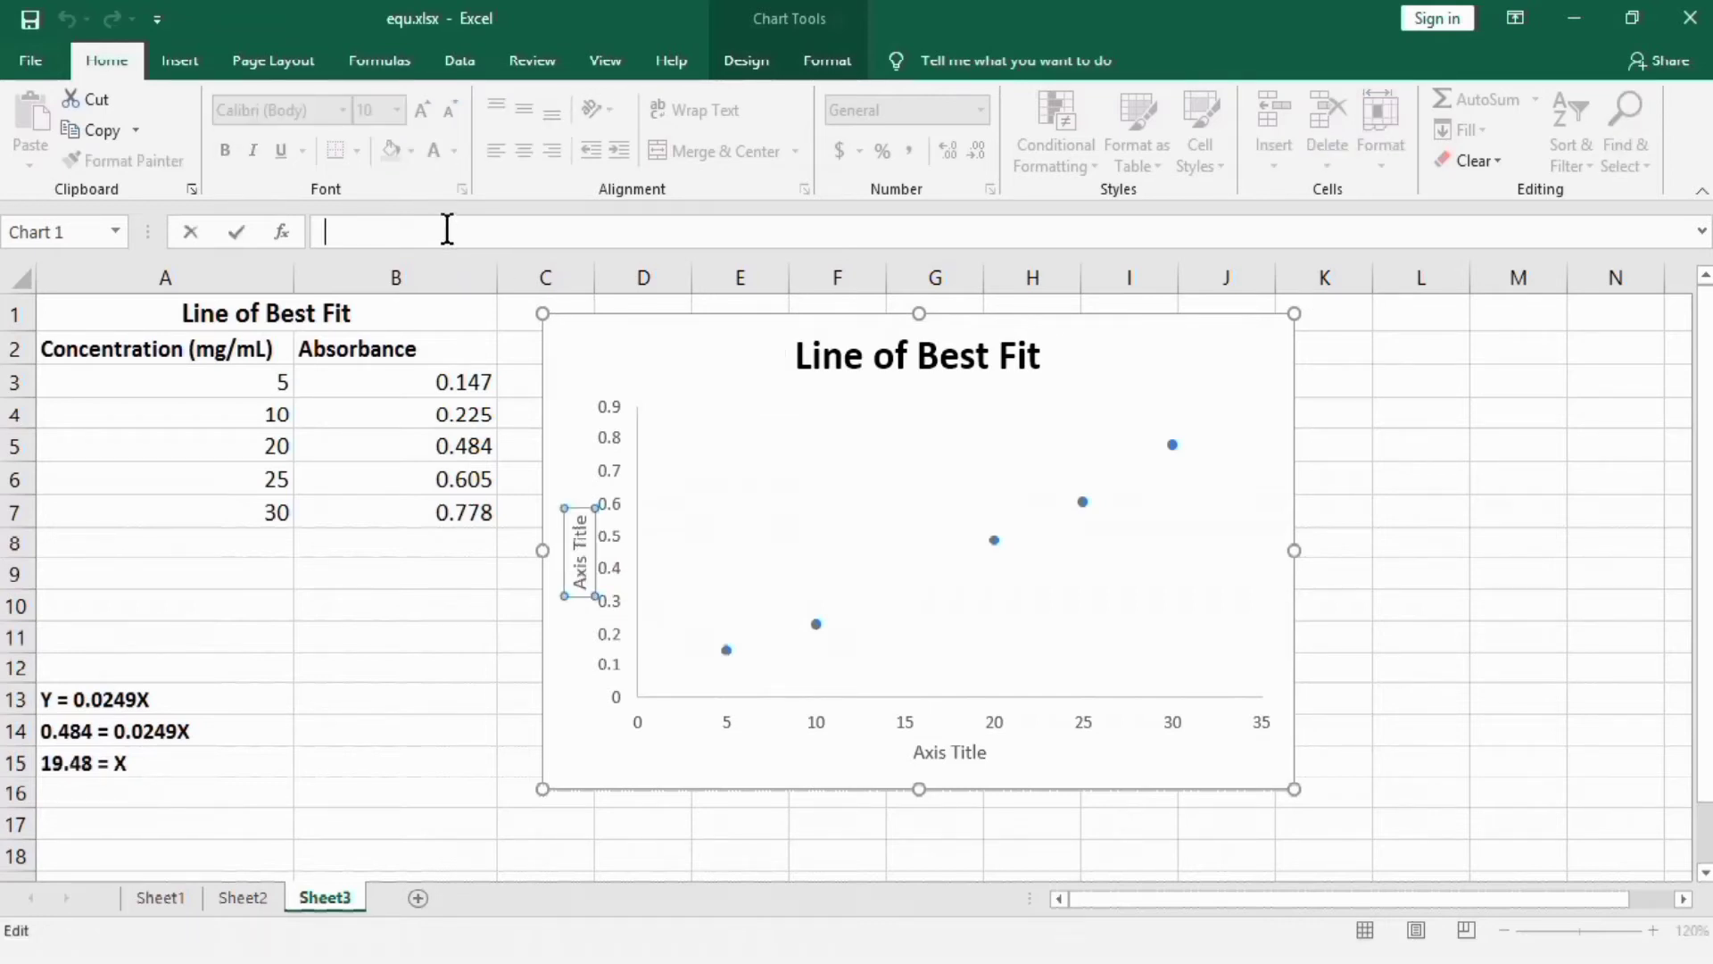
text(=)
click(328, 352)
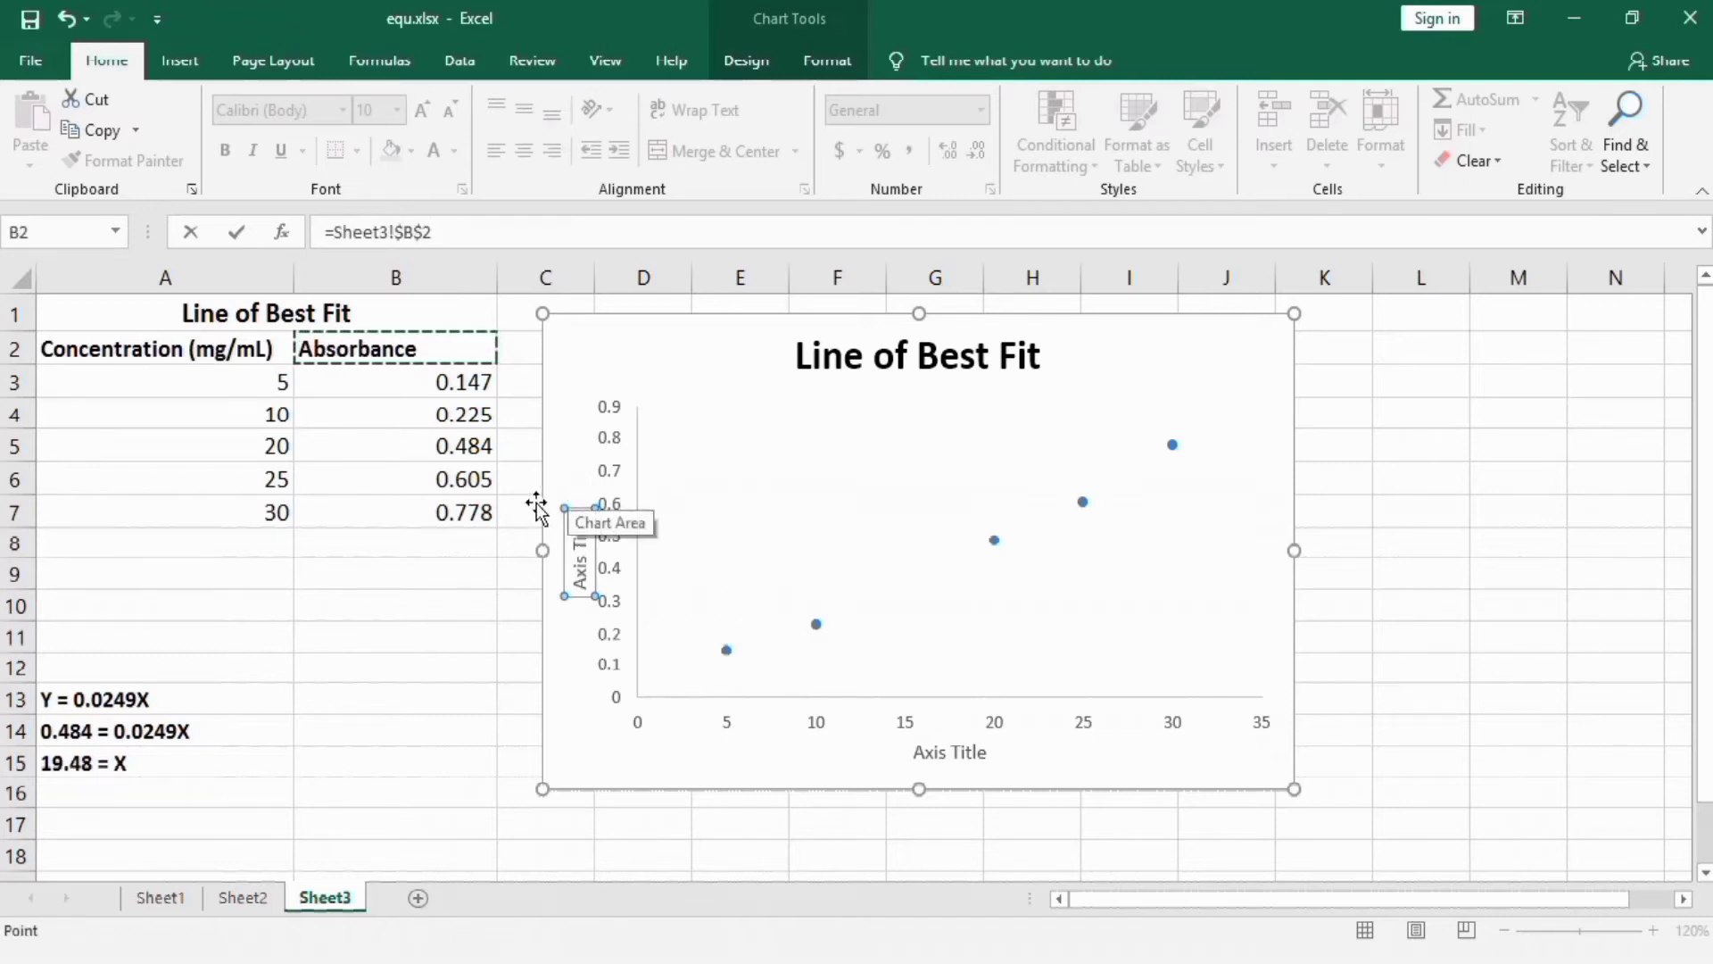
key(Return)
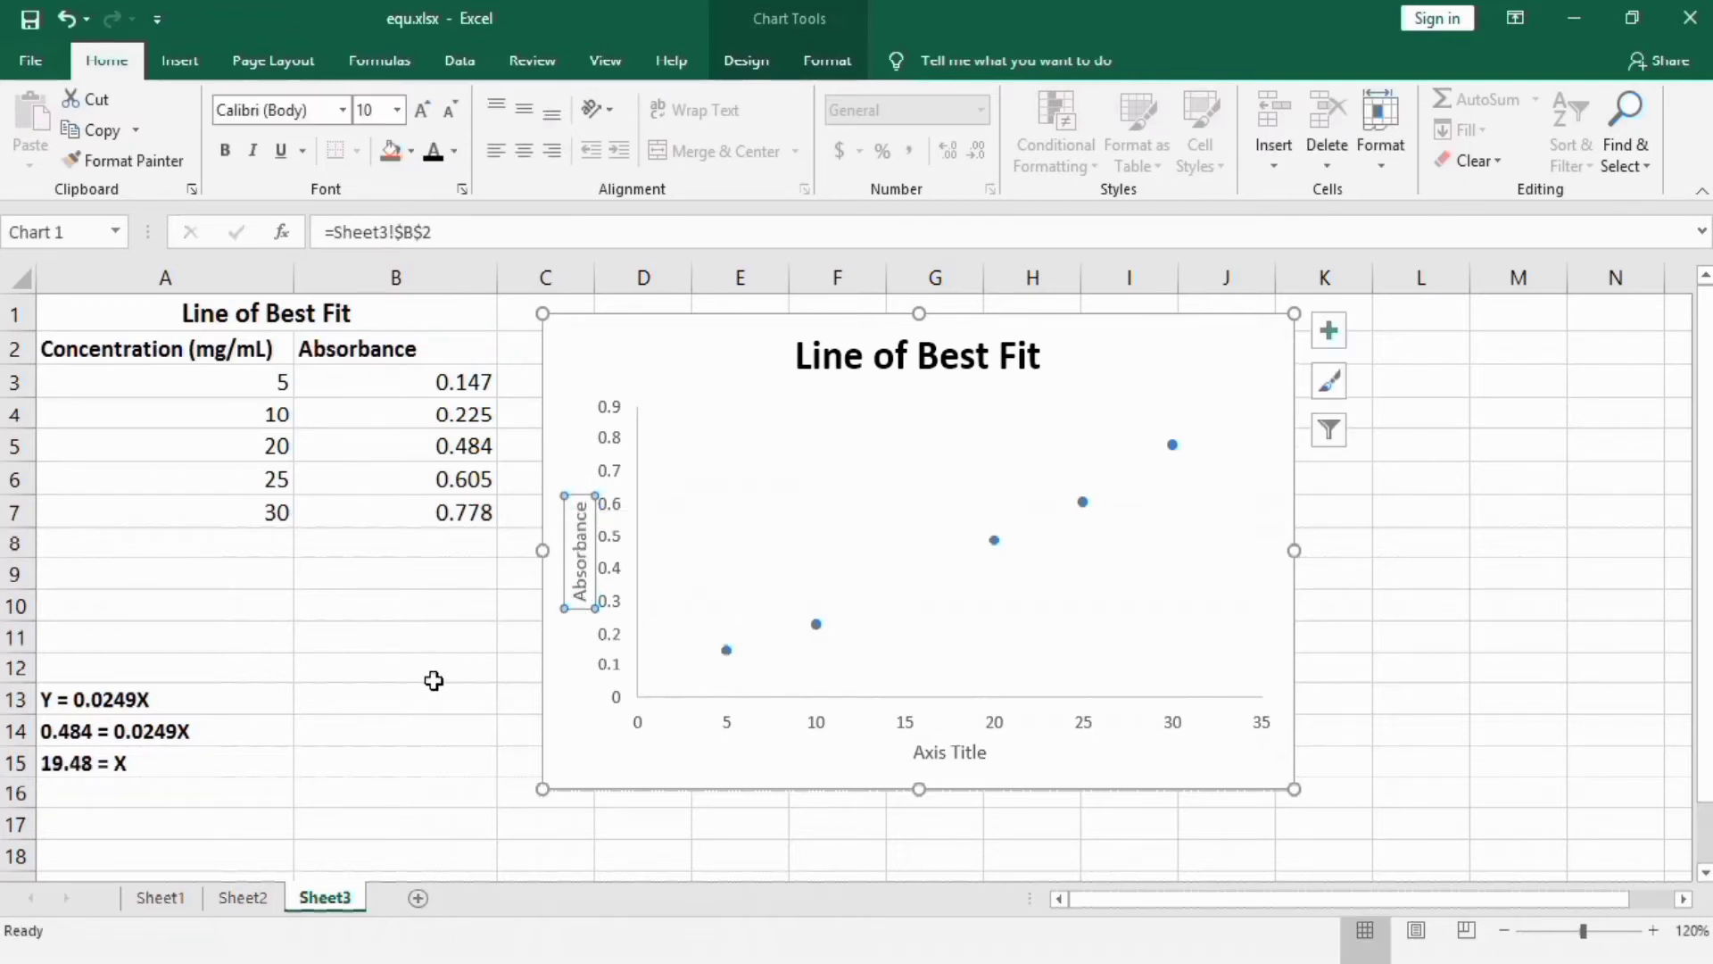
Make the Absorbance title bold at size 12 and copy that formatting to the horizontal axis title.
click(233, 153)
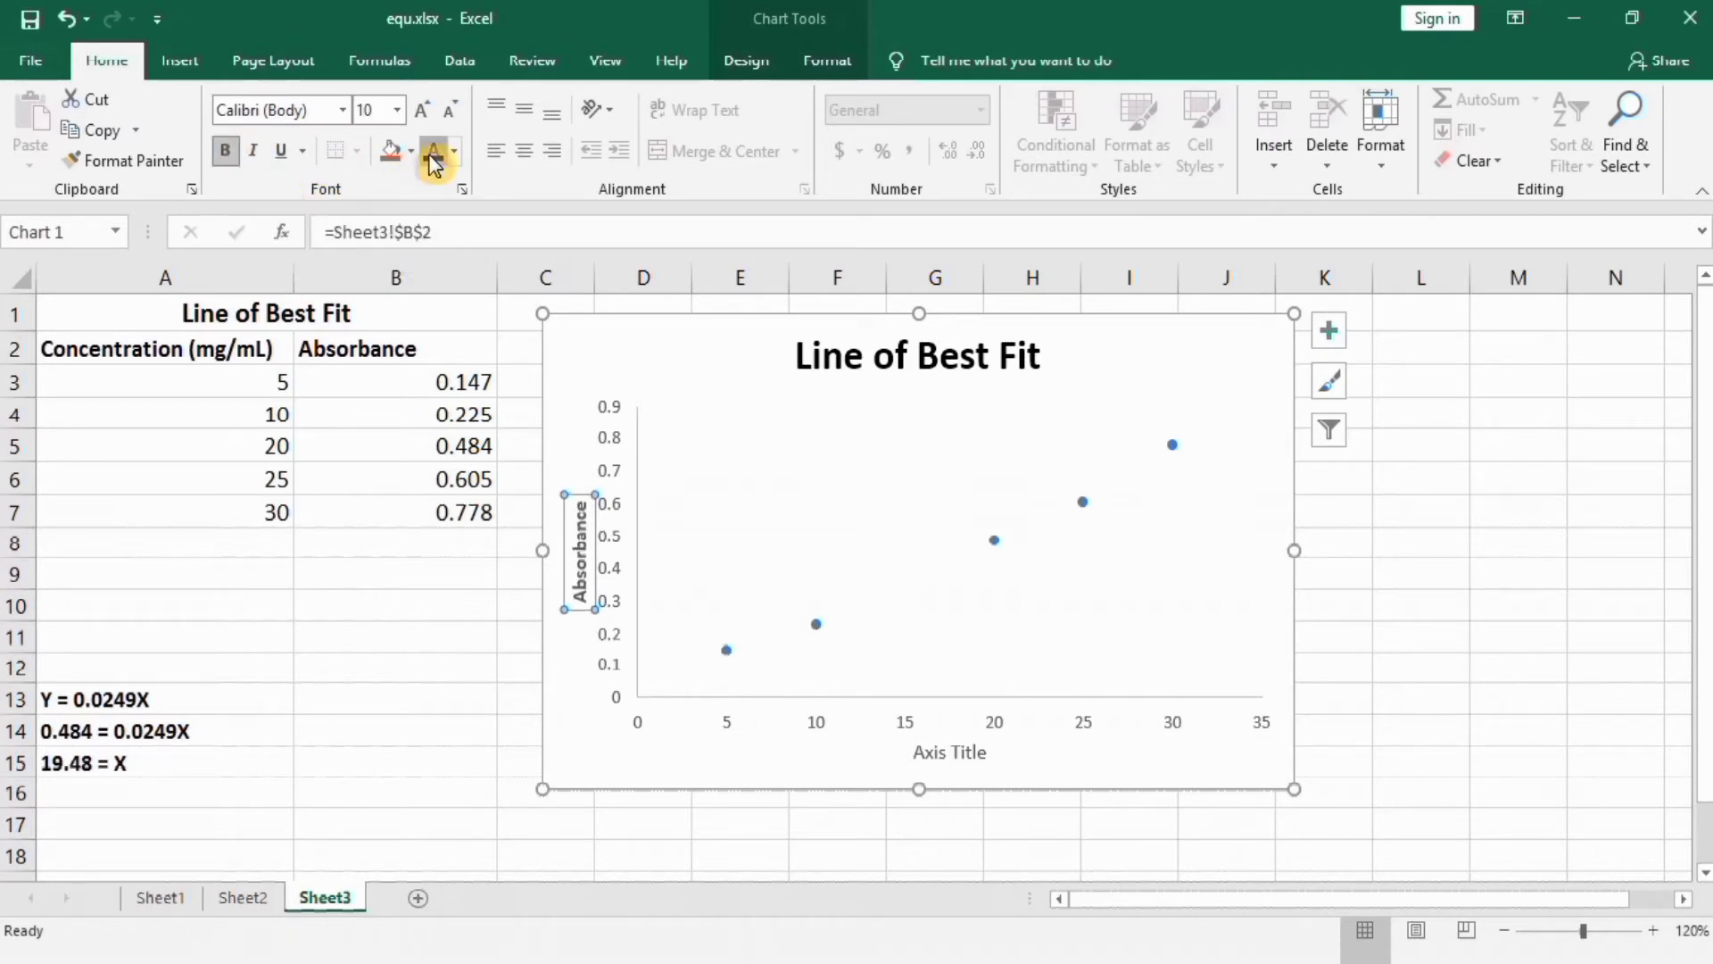
click(397, 109)
click(373, 264)
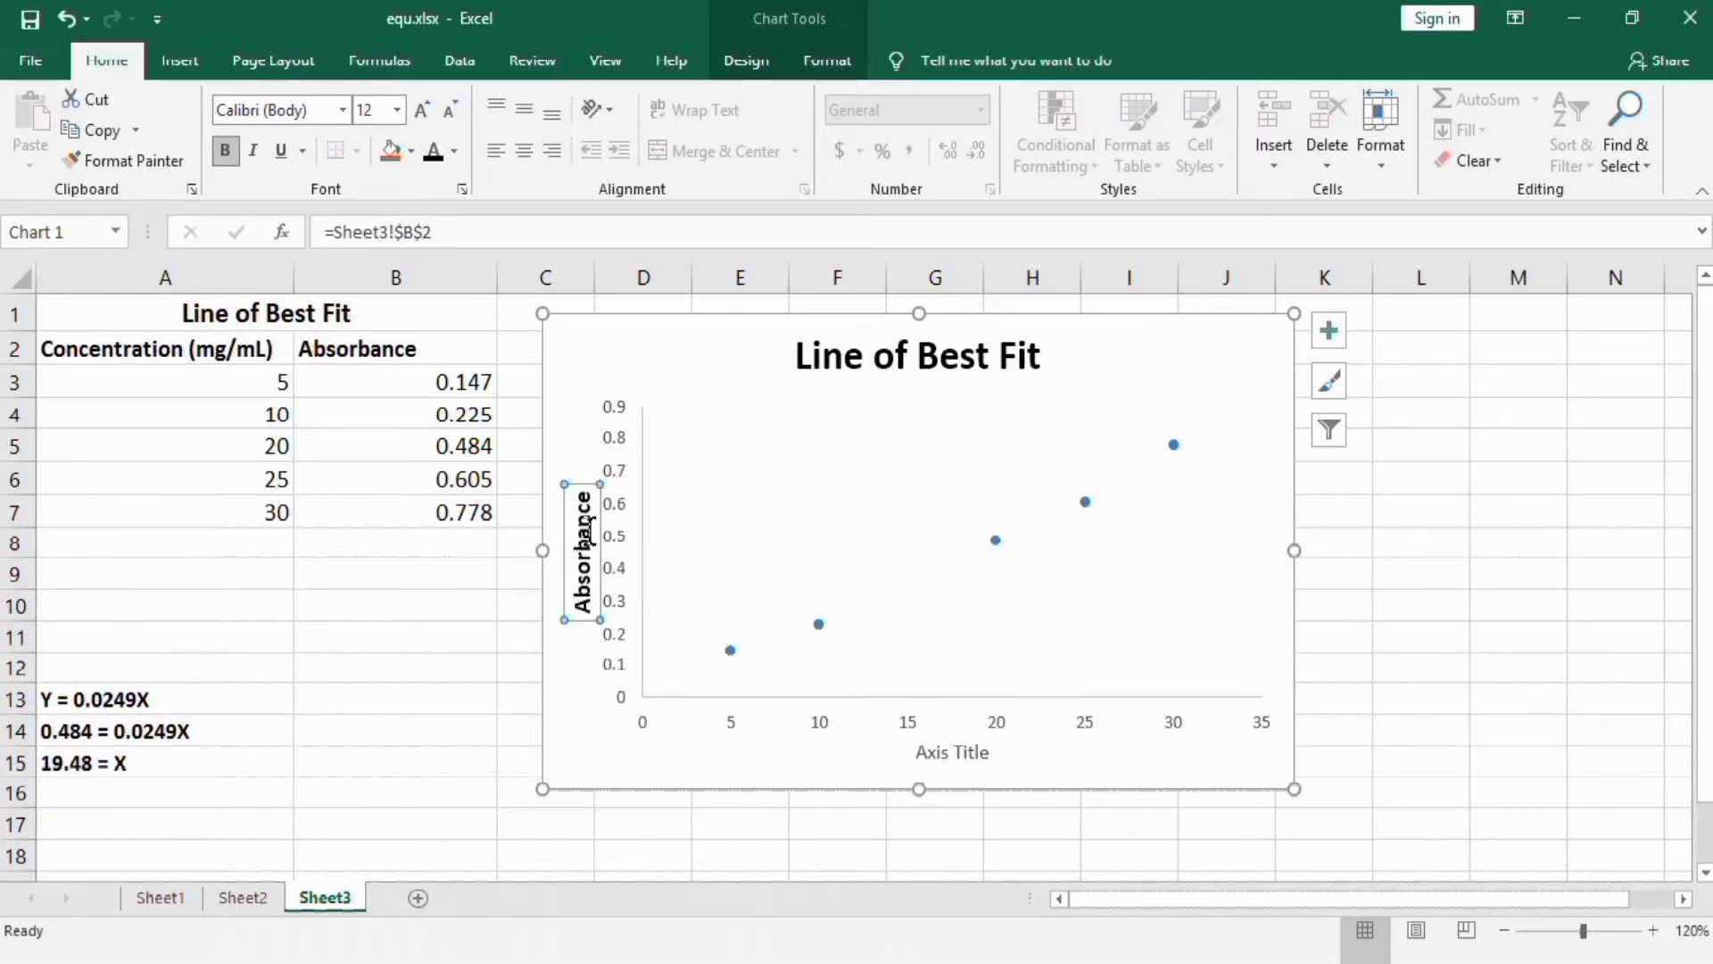
click(120, 160)
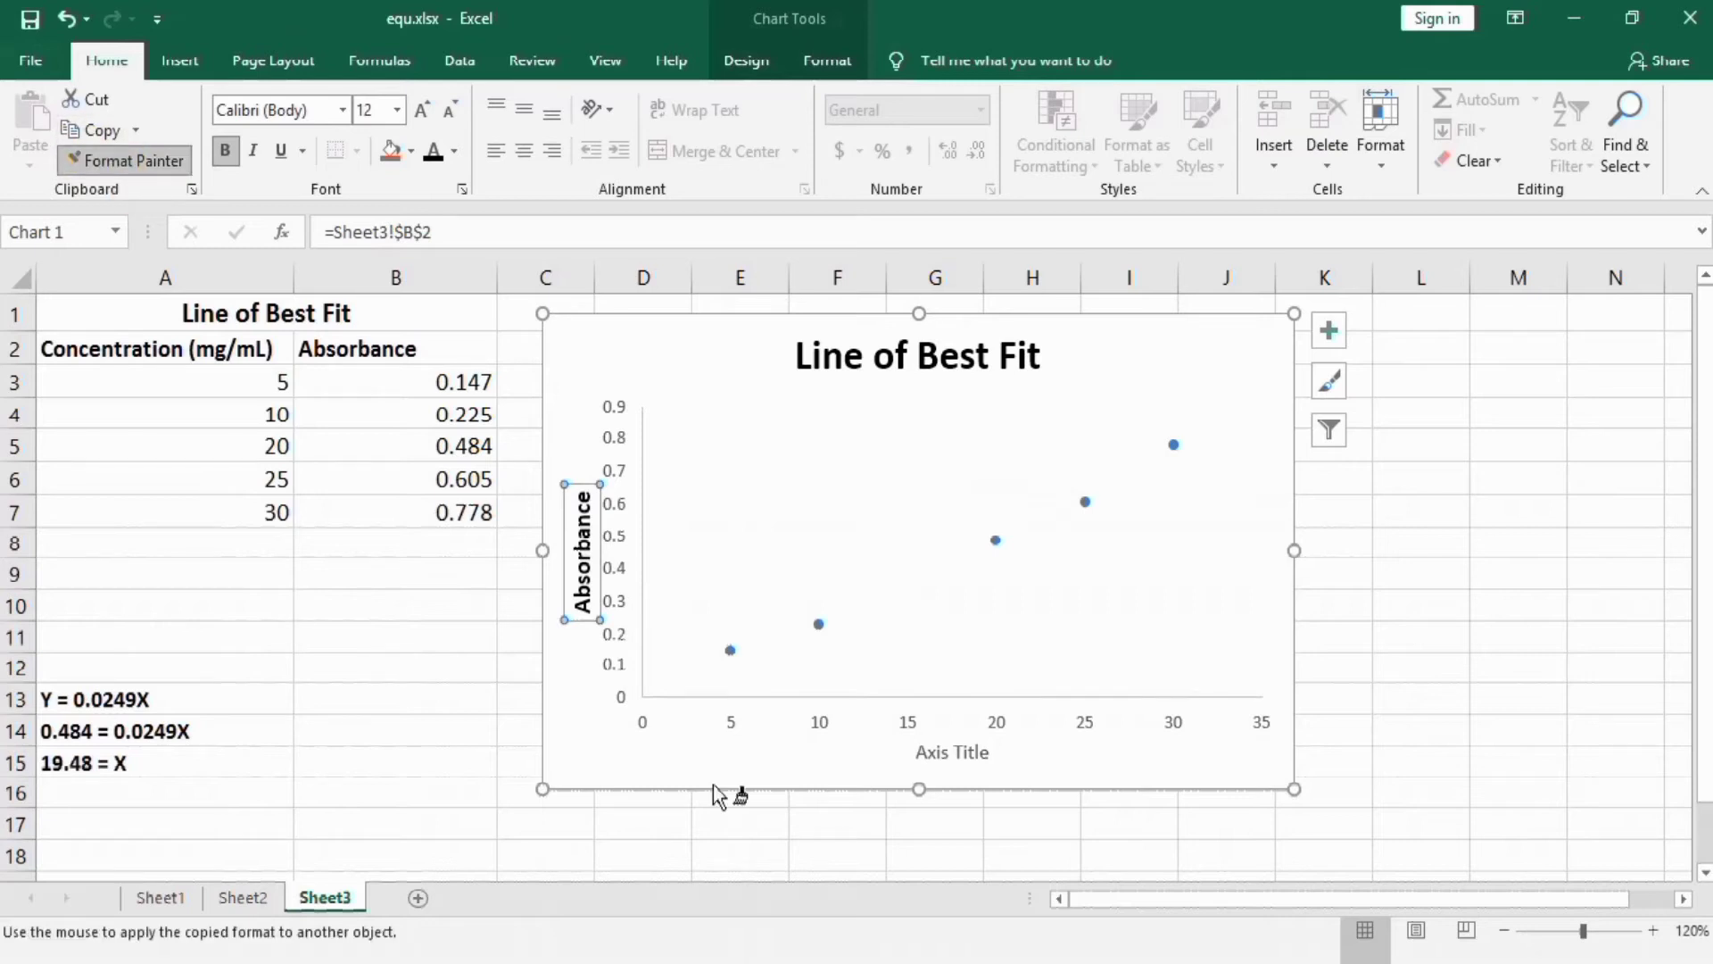
click(941, 756)
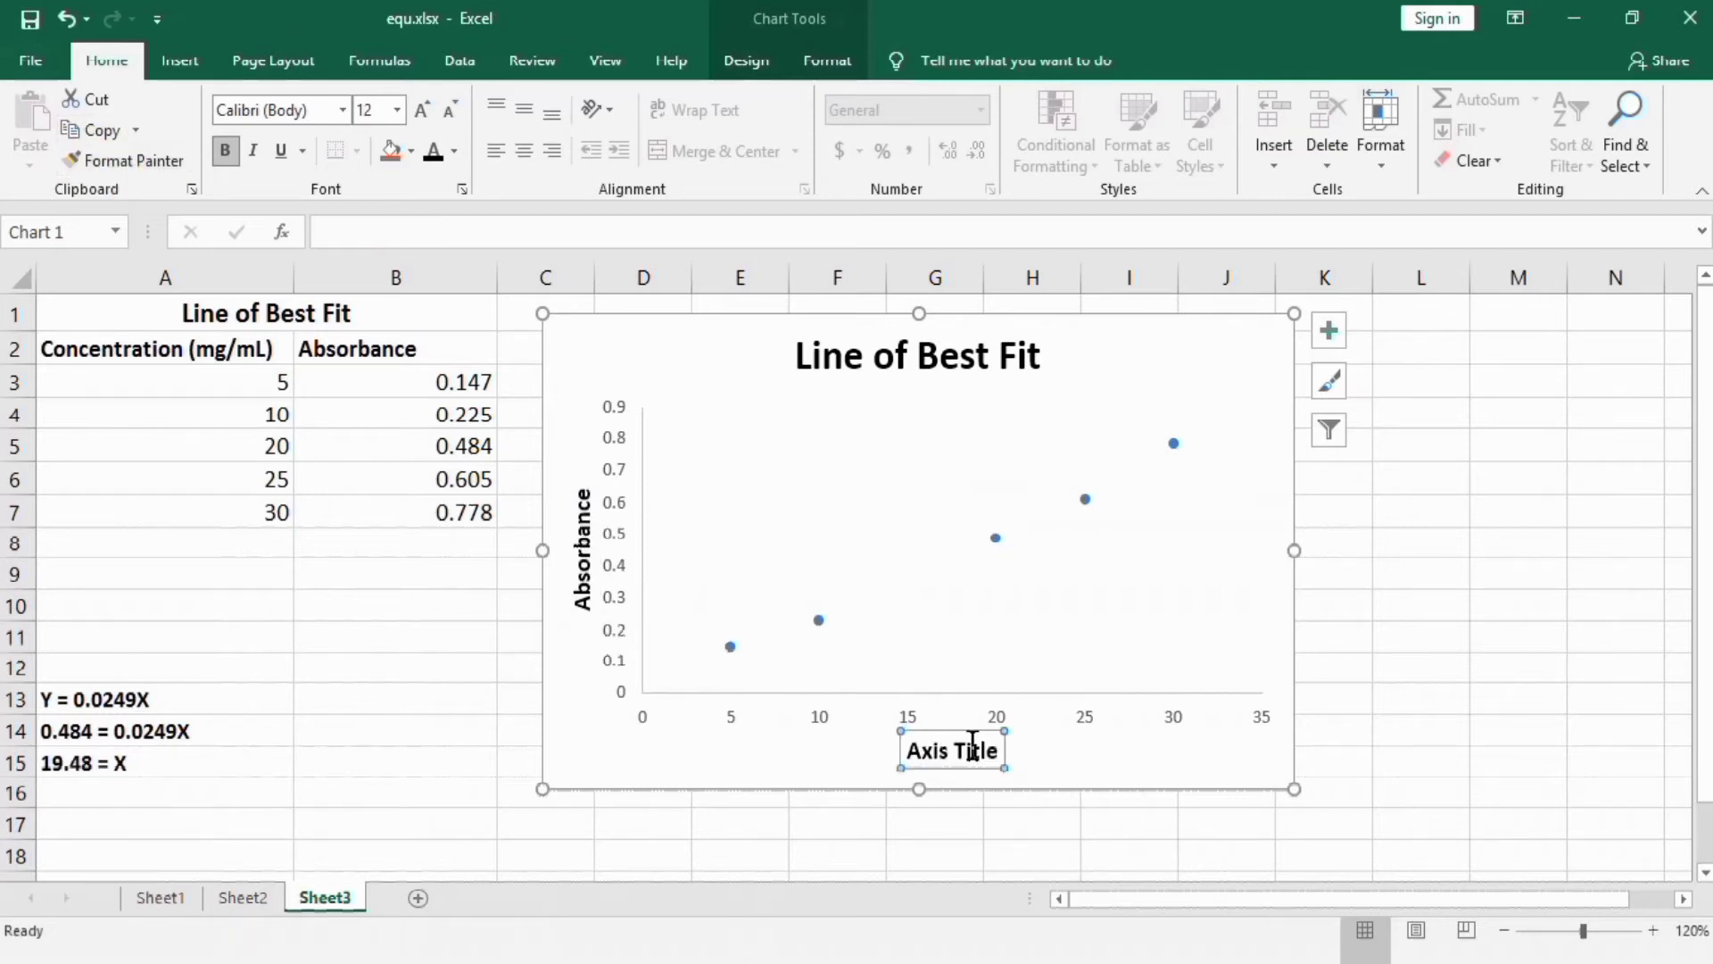
Link the horizontal axis title to cell A2, 'Concentration (mg/mL)'.
click(427, 226)
click(426, 227)
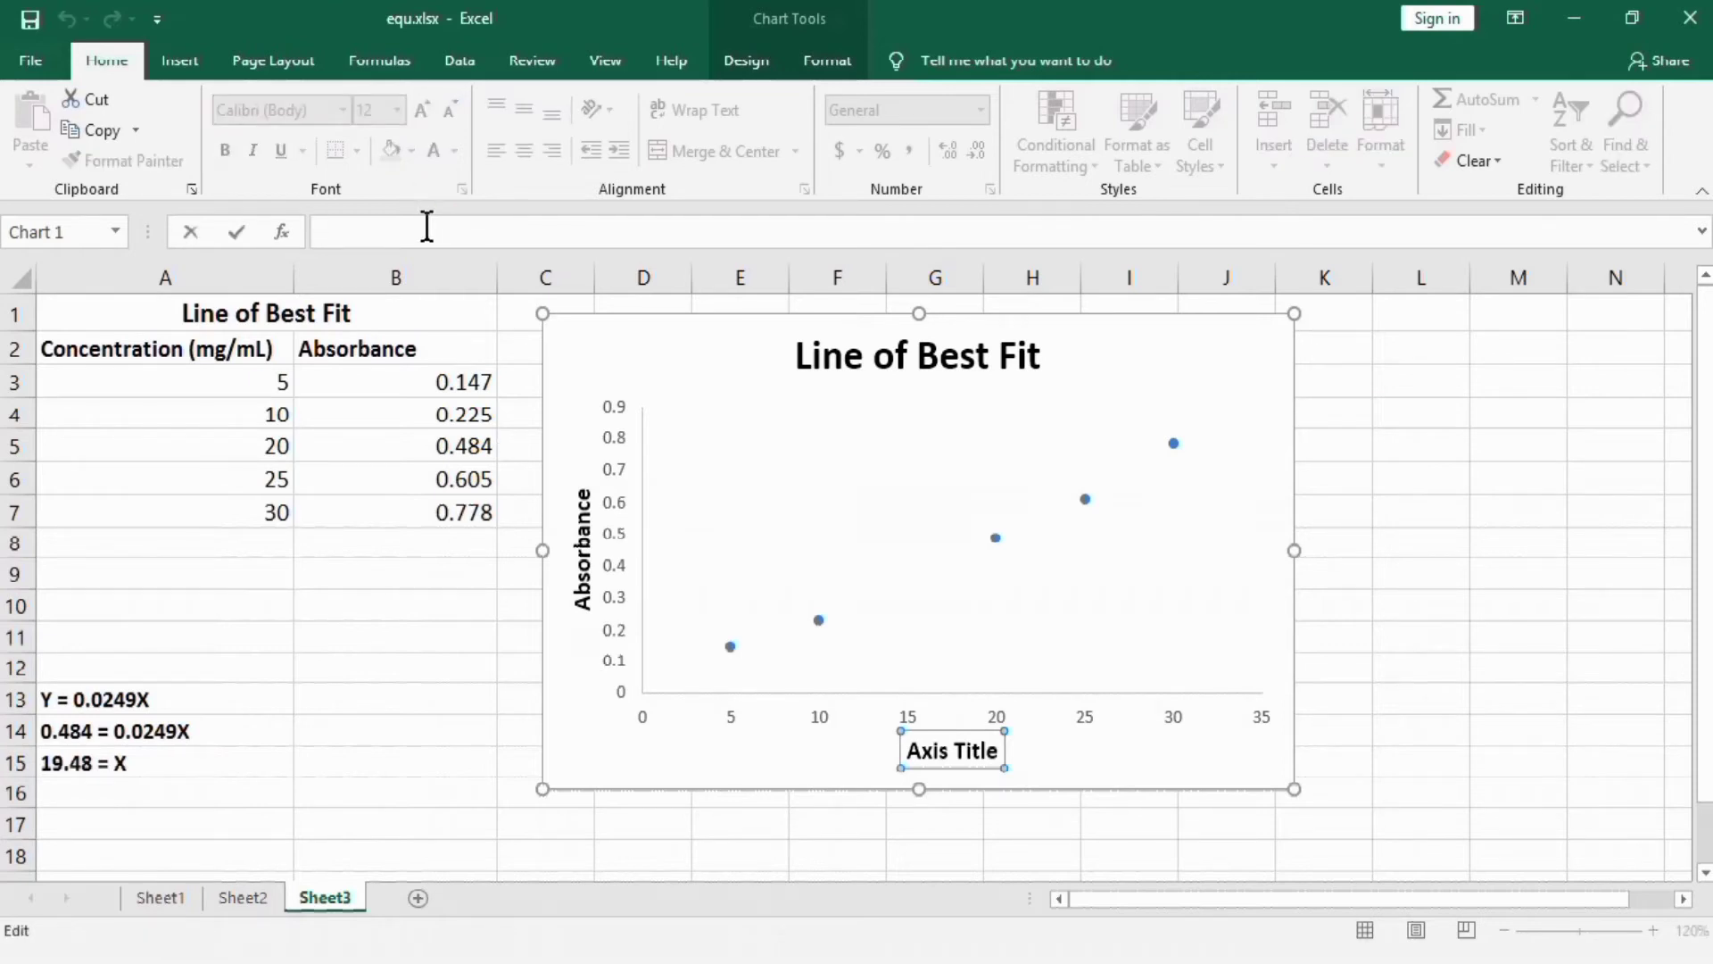
text(=)
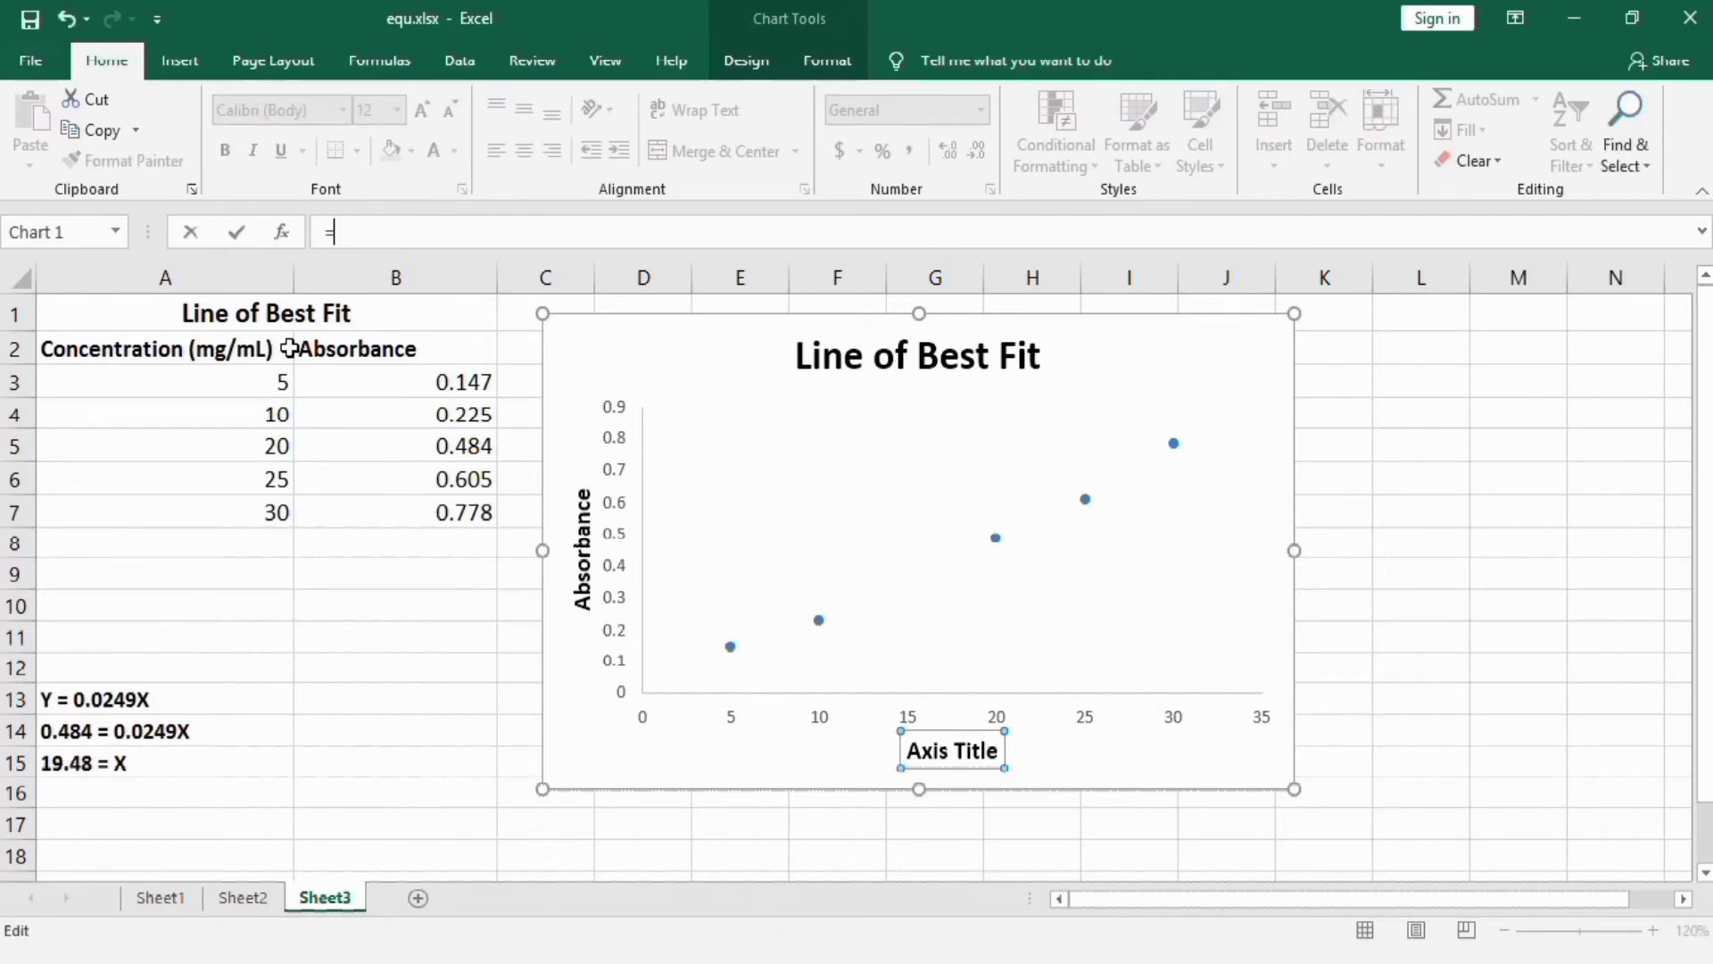
click(239, 353)
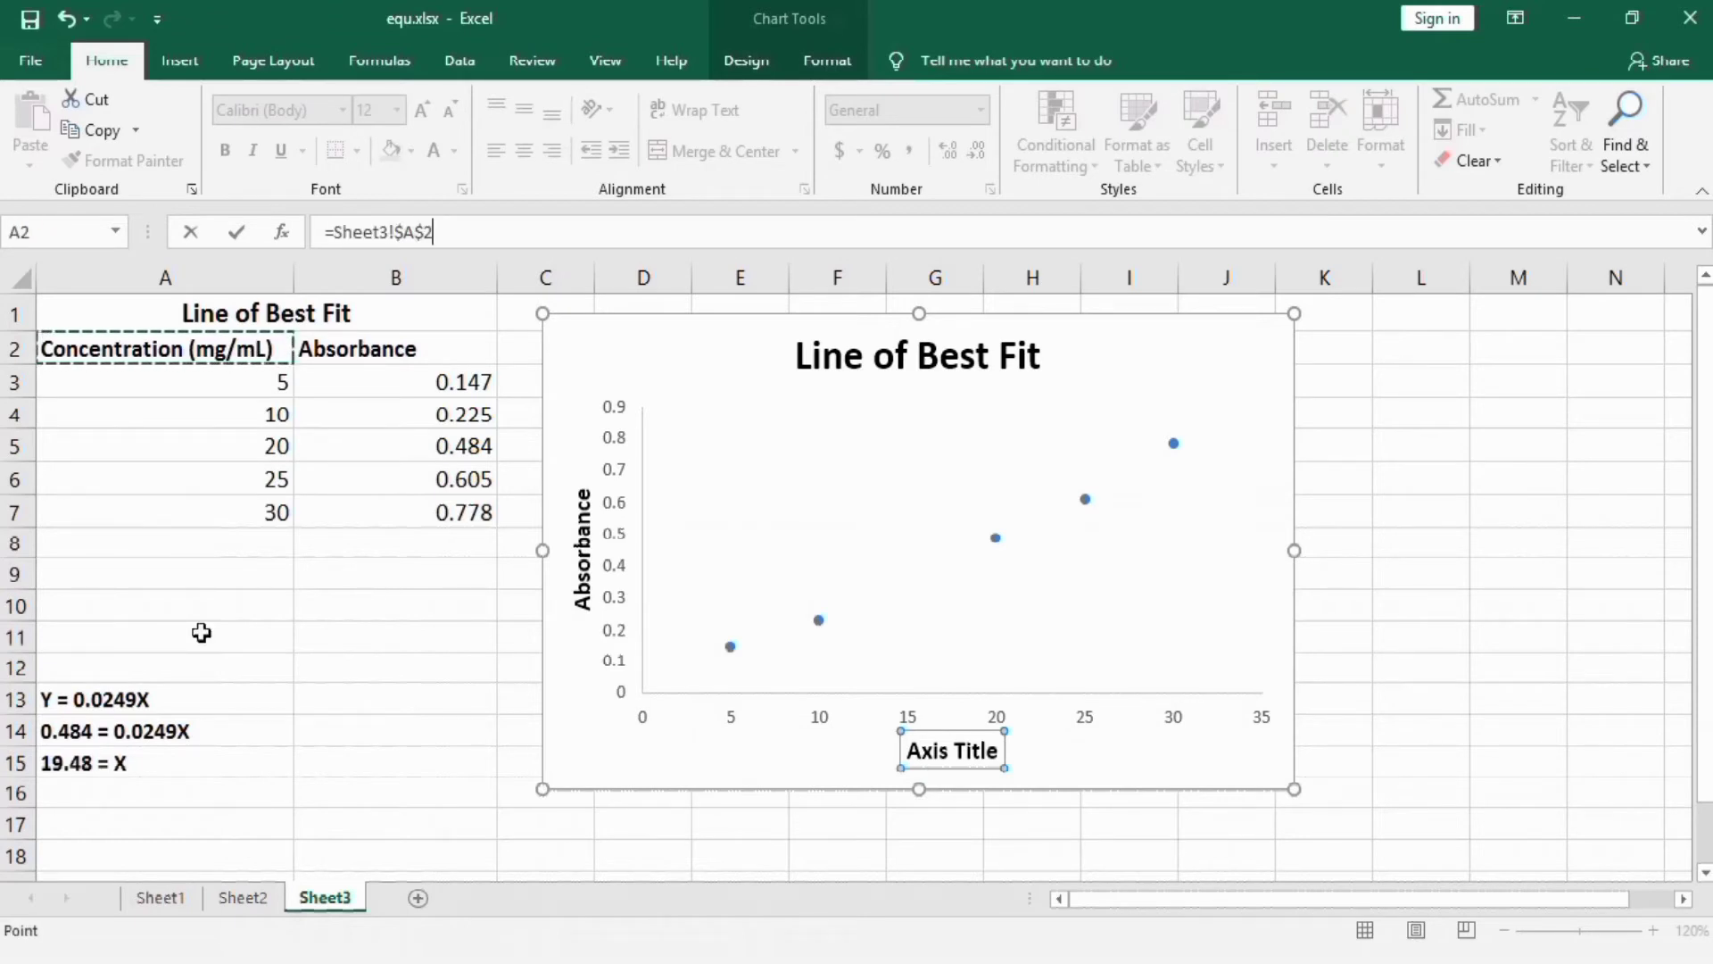
key(Return)
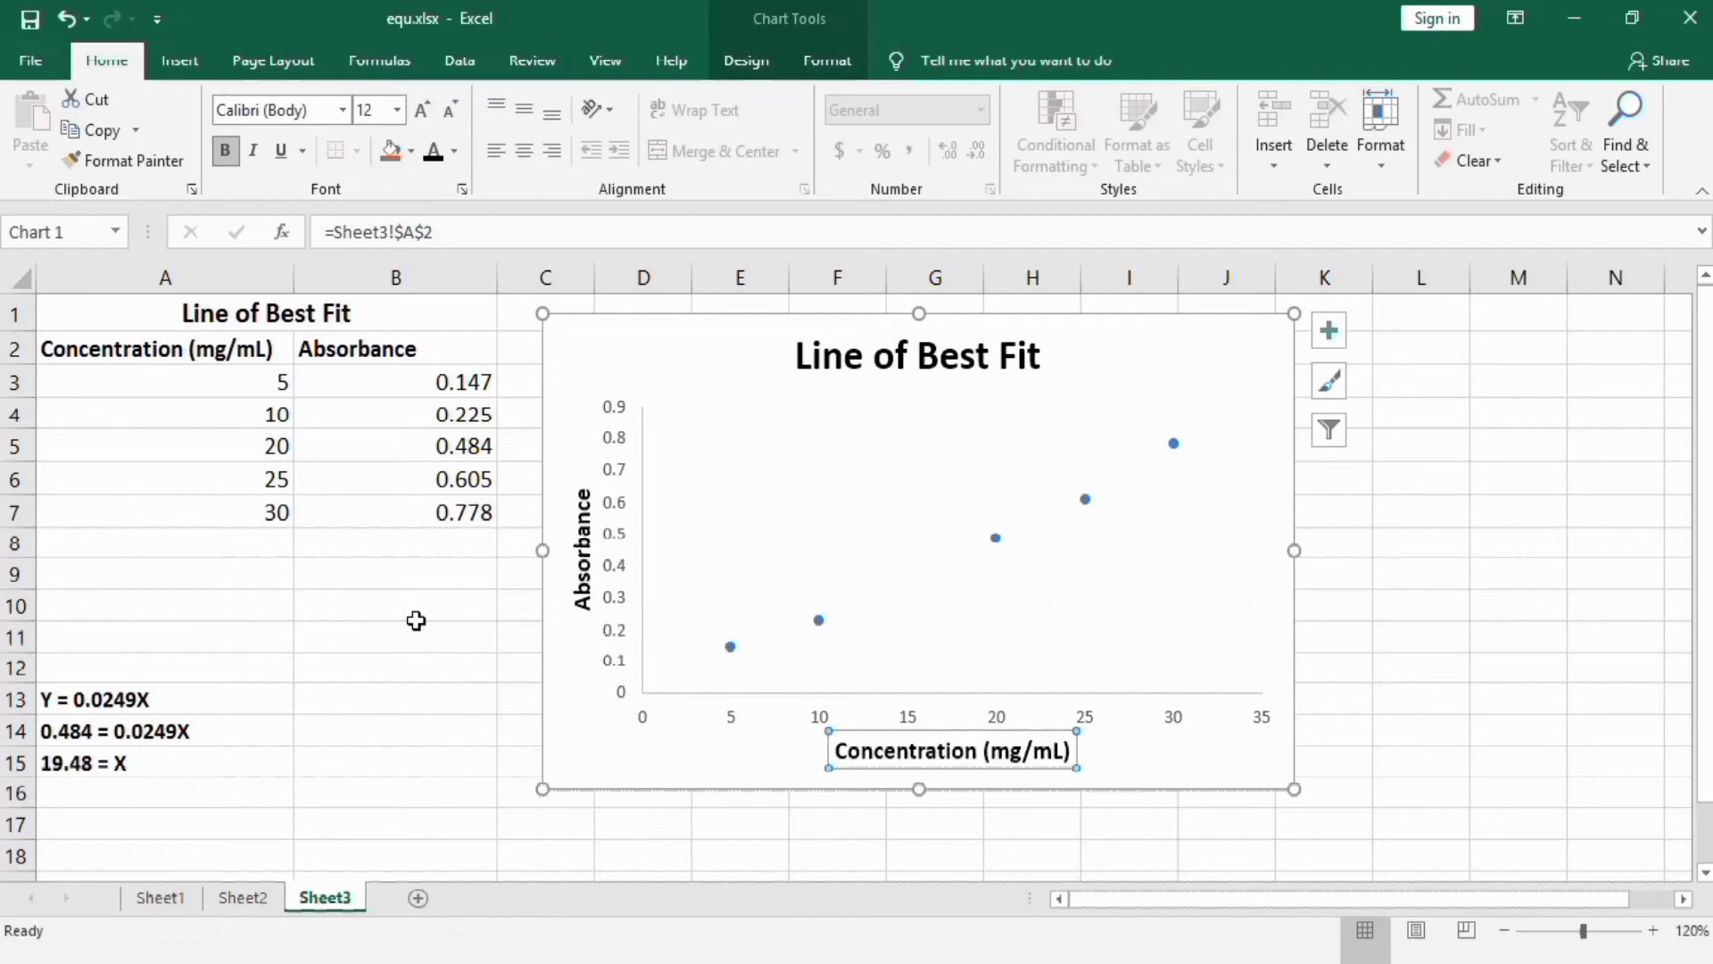
Set the vertical axis maximum to 0.8 and major unit to 0.2 in Format Axis.
click(622, 491)
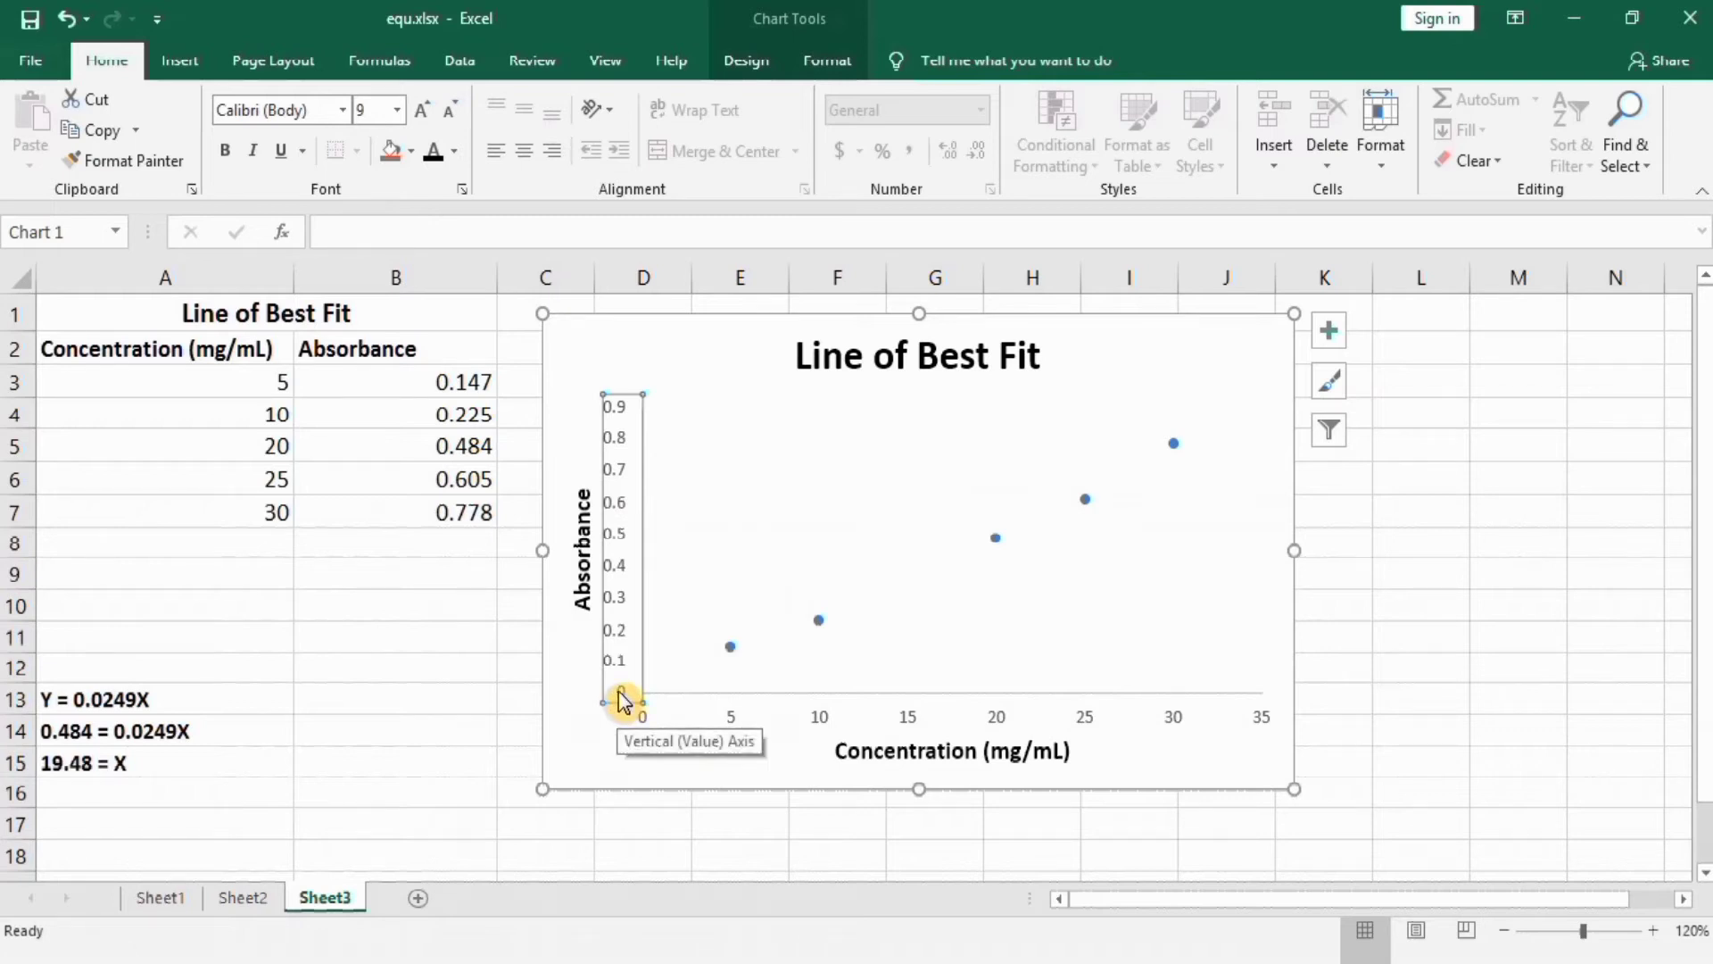
right_click(626, 617)
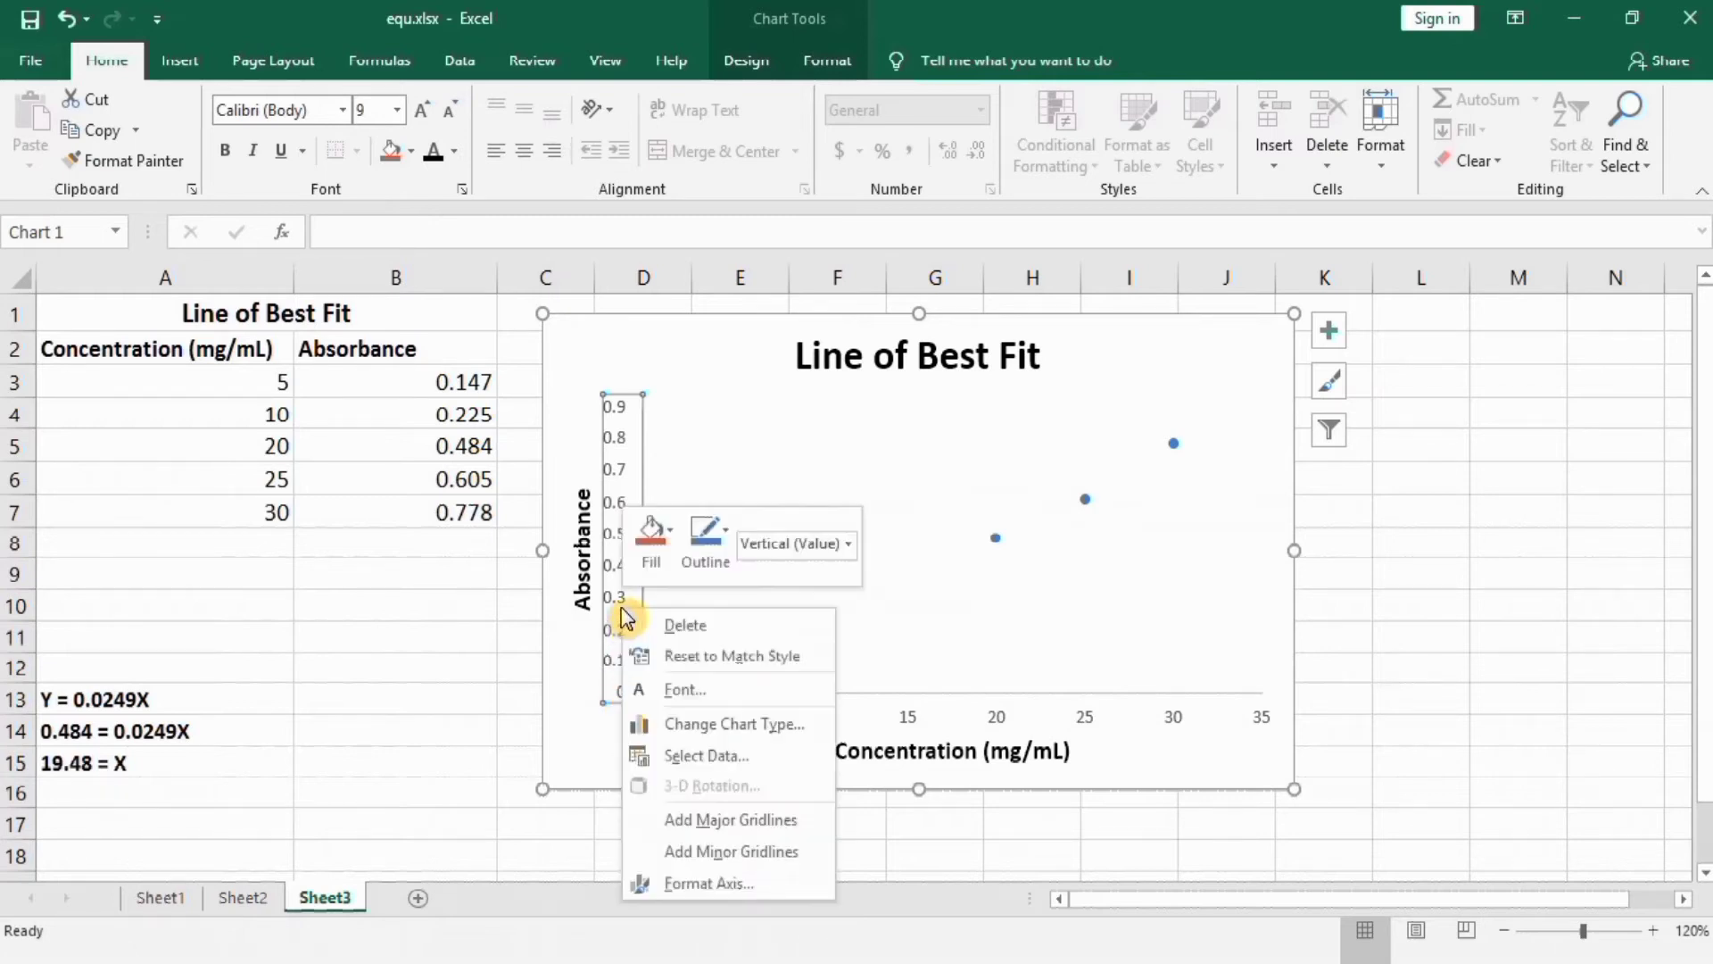
click(699, 885)
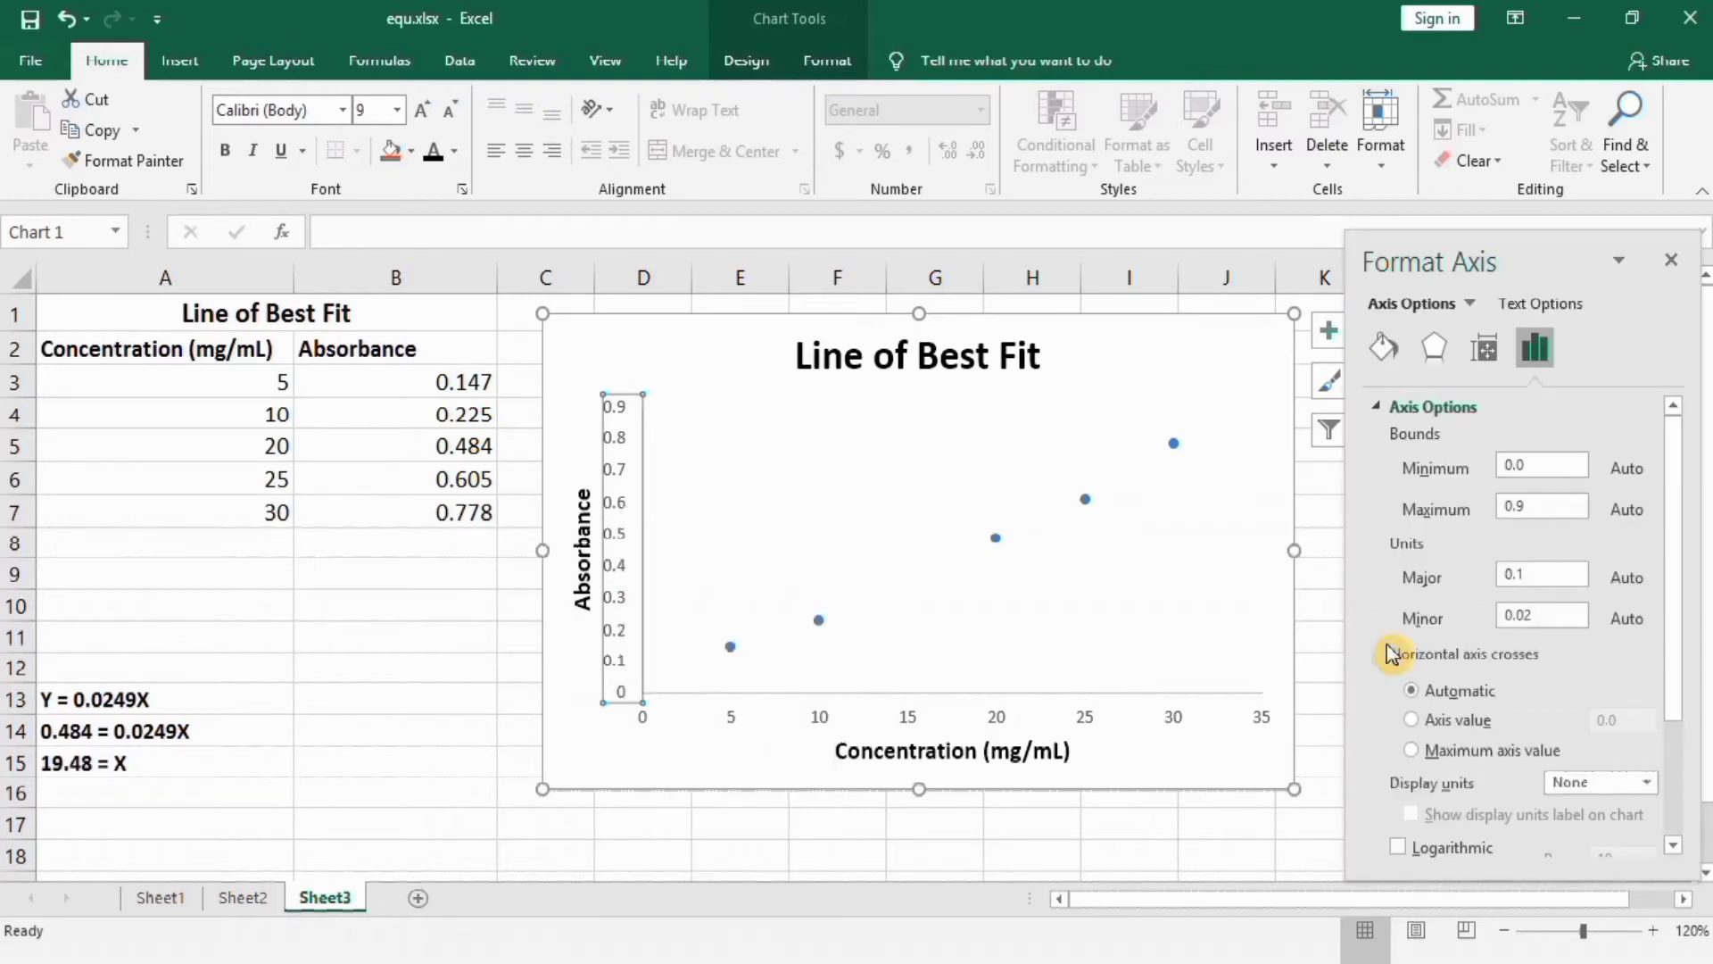
click(1529, 503)
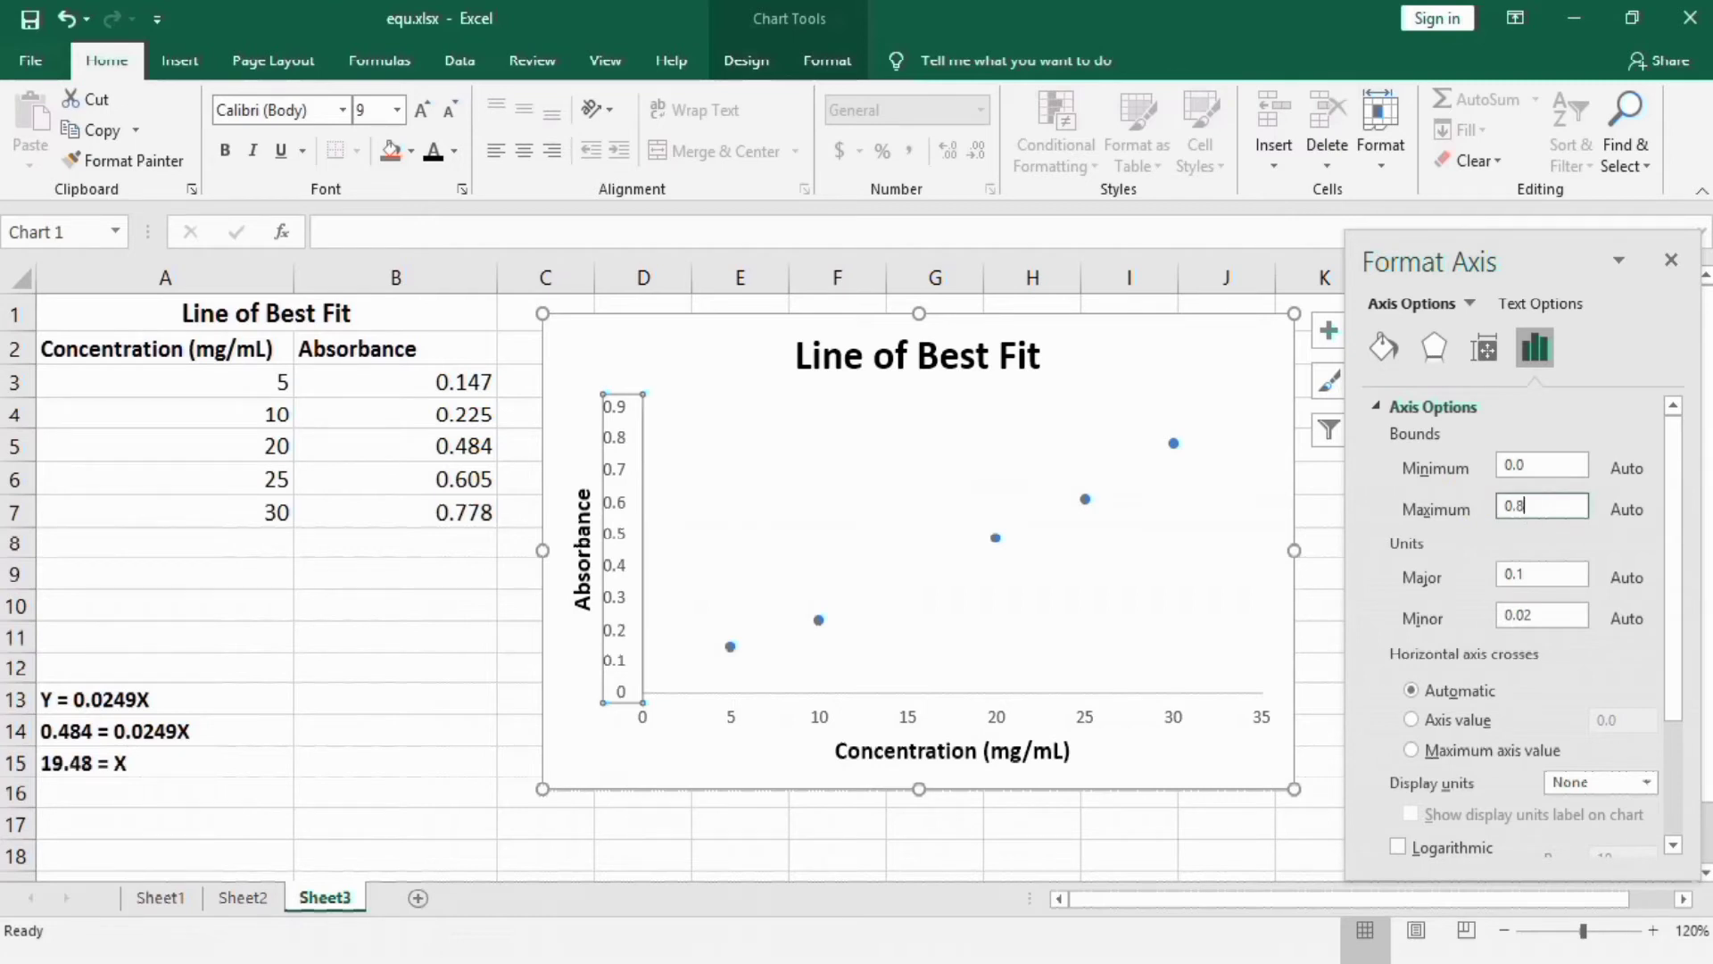
click(1530, 571)
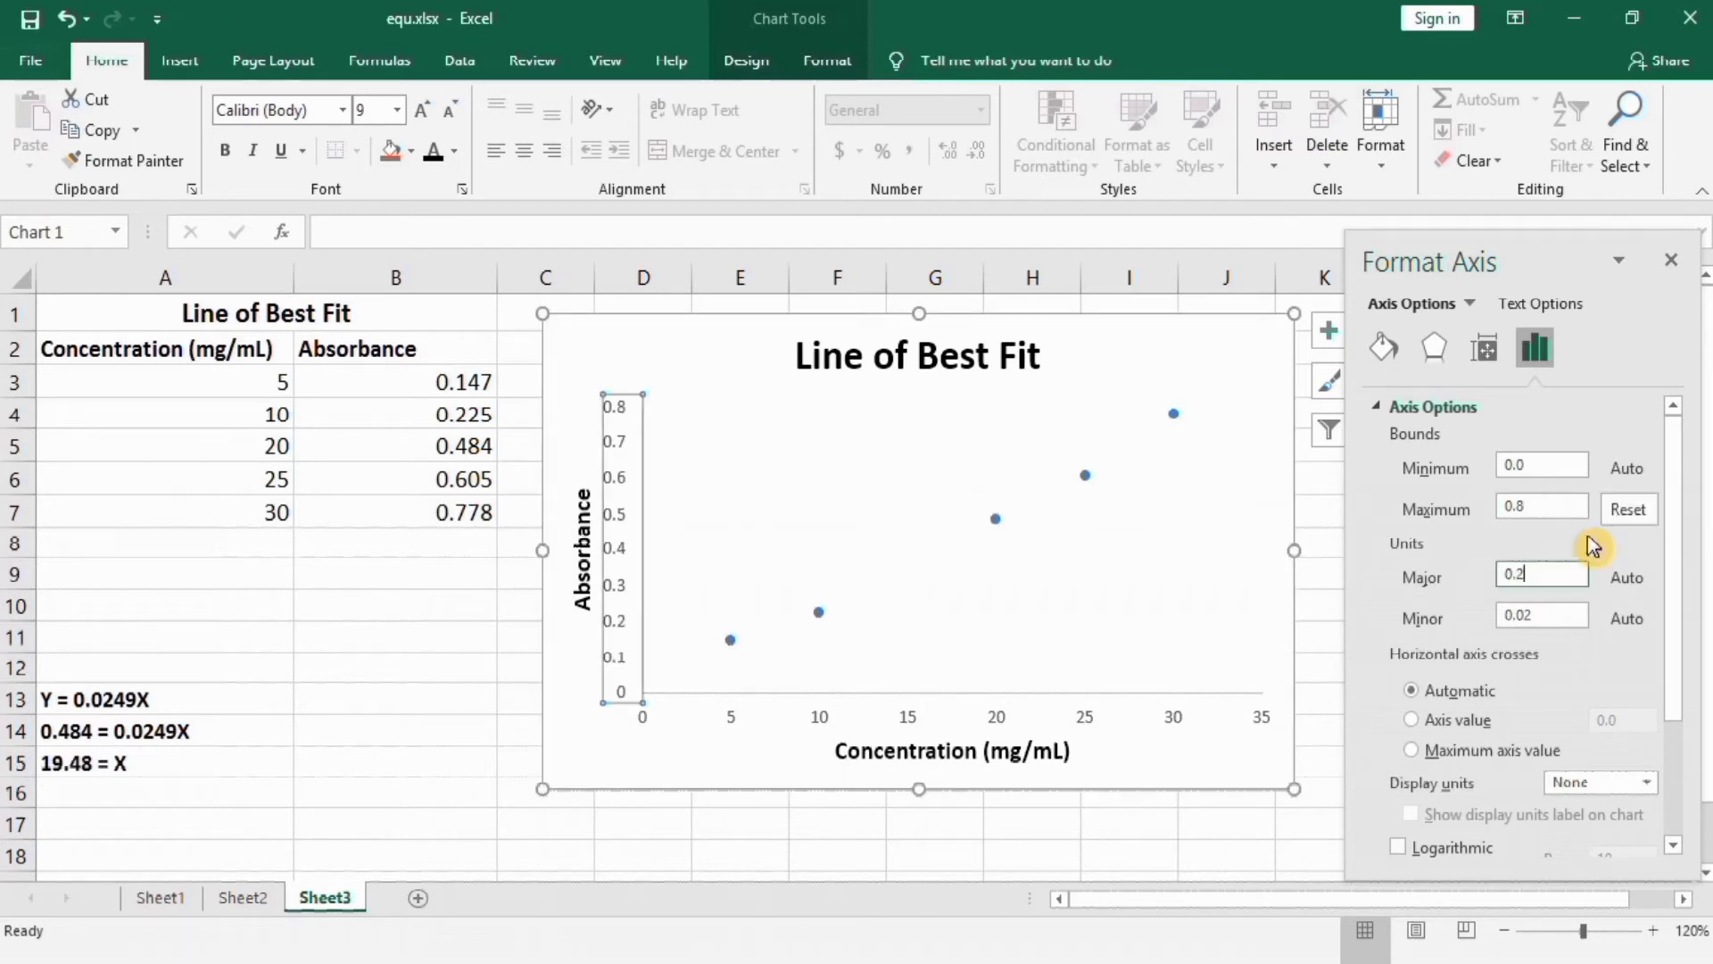
drag(1674, 455, 1675, 600)
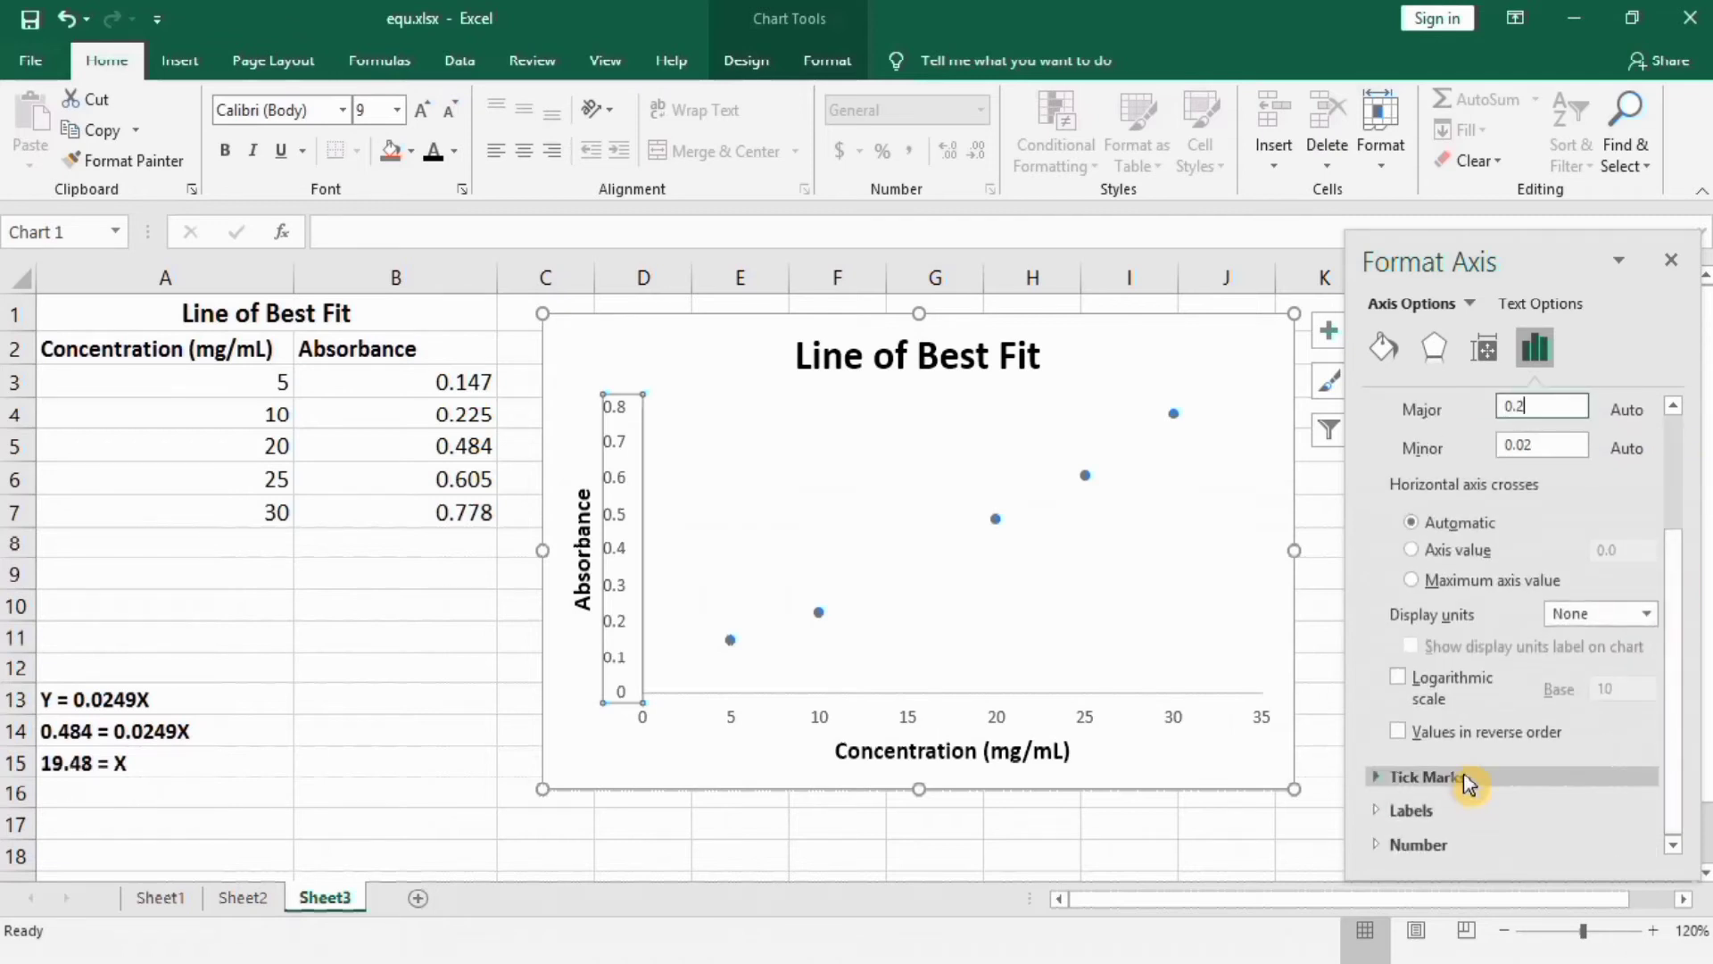
click(1465, 778)
Set both major and minor tick marks on the vertical axis to Outside.
drag(1676, 705, 1675, 784)
click(1649, 732)
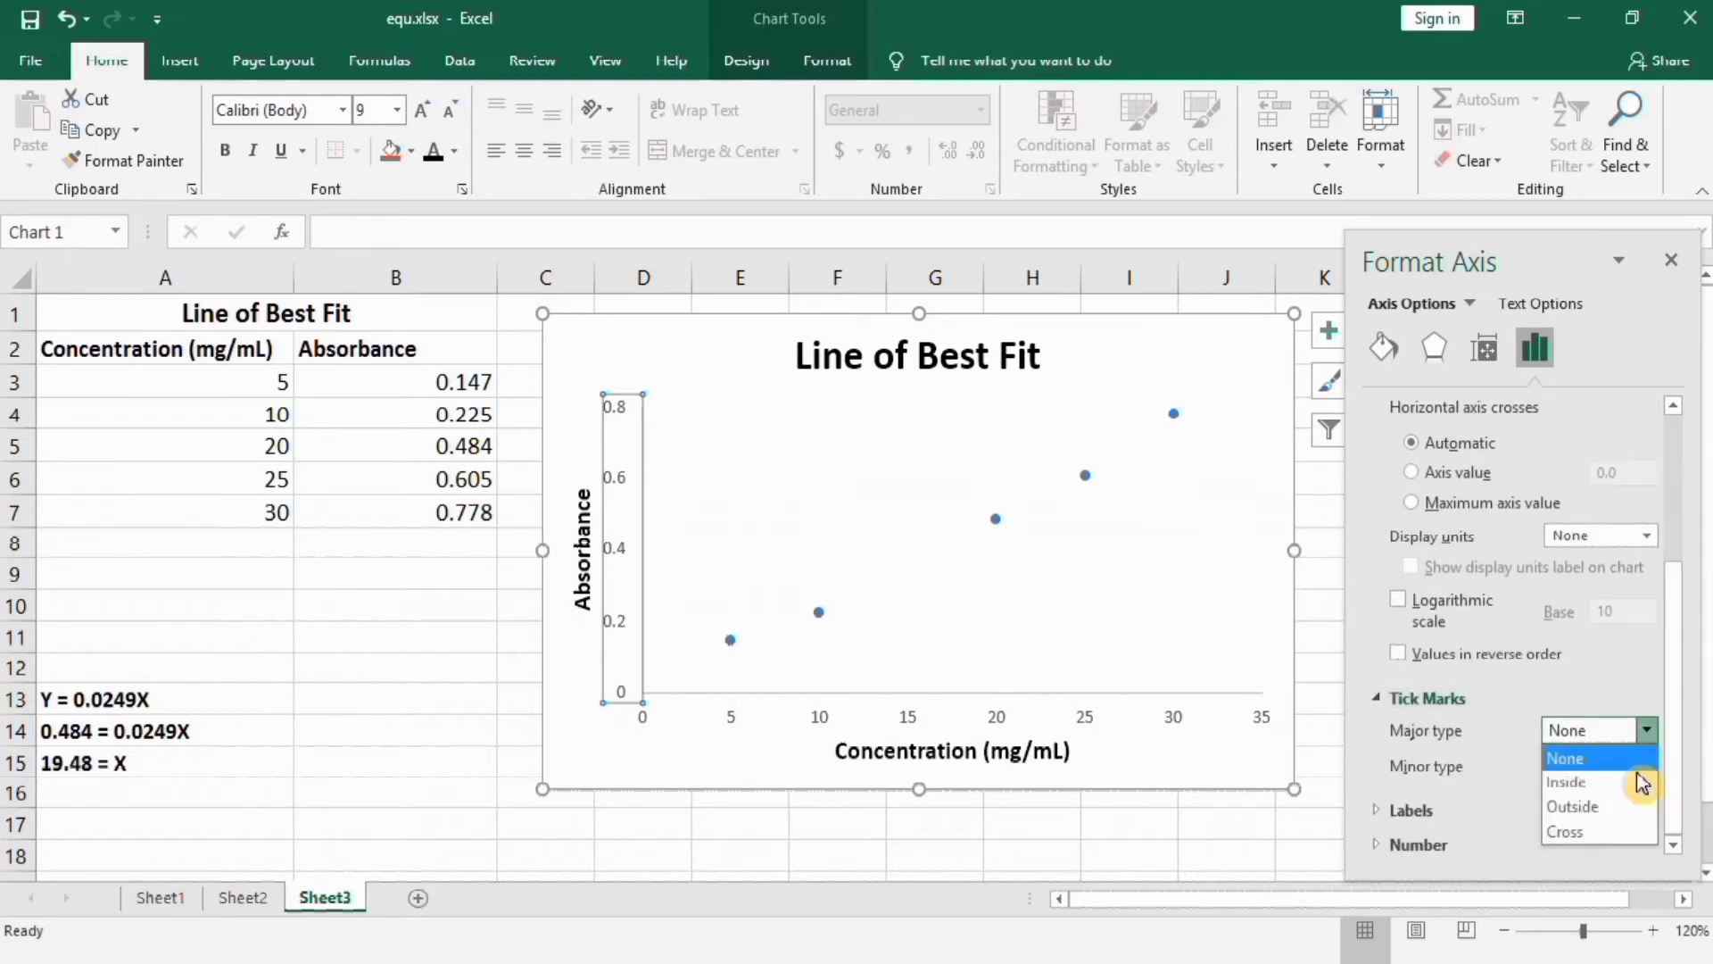
click(1633, 806)
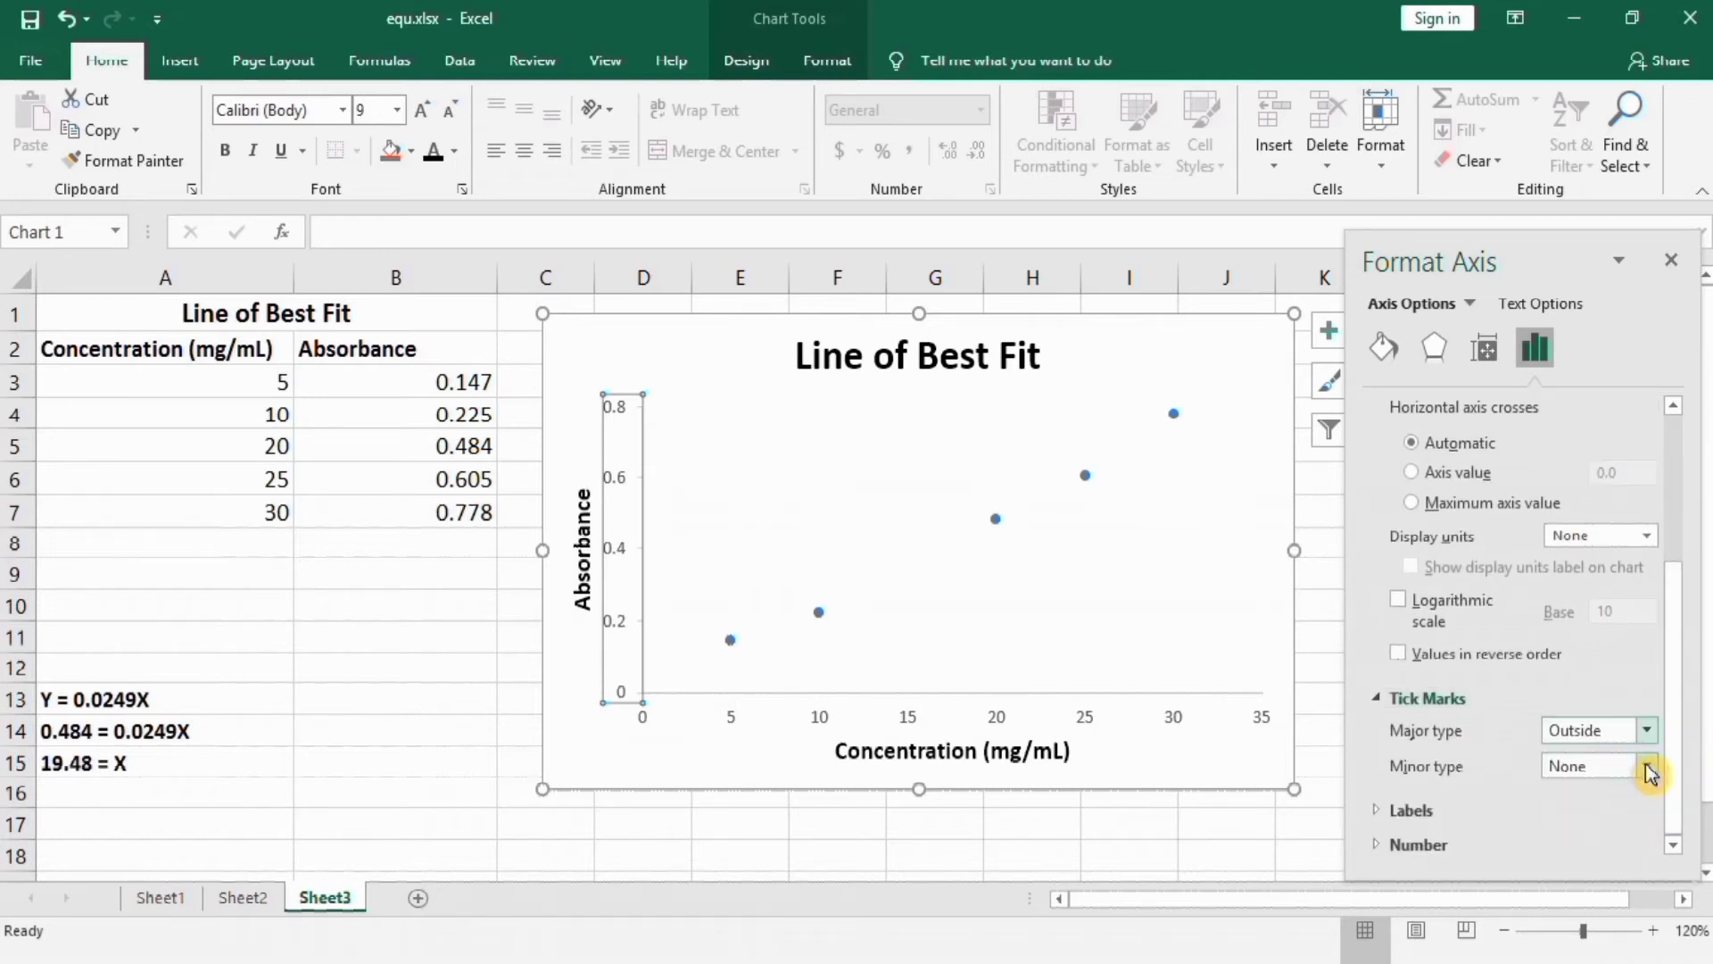
click(1646, 767)
click(1633, 842)
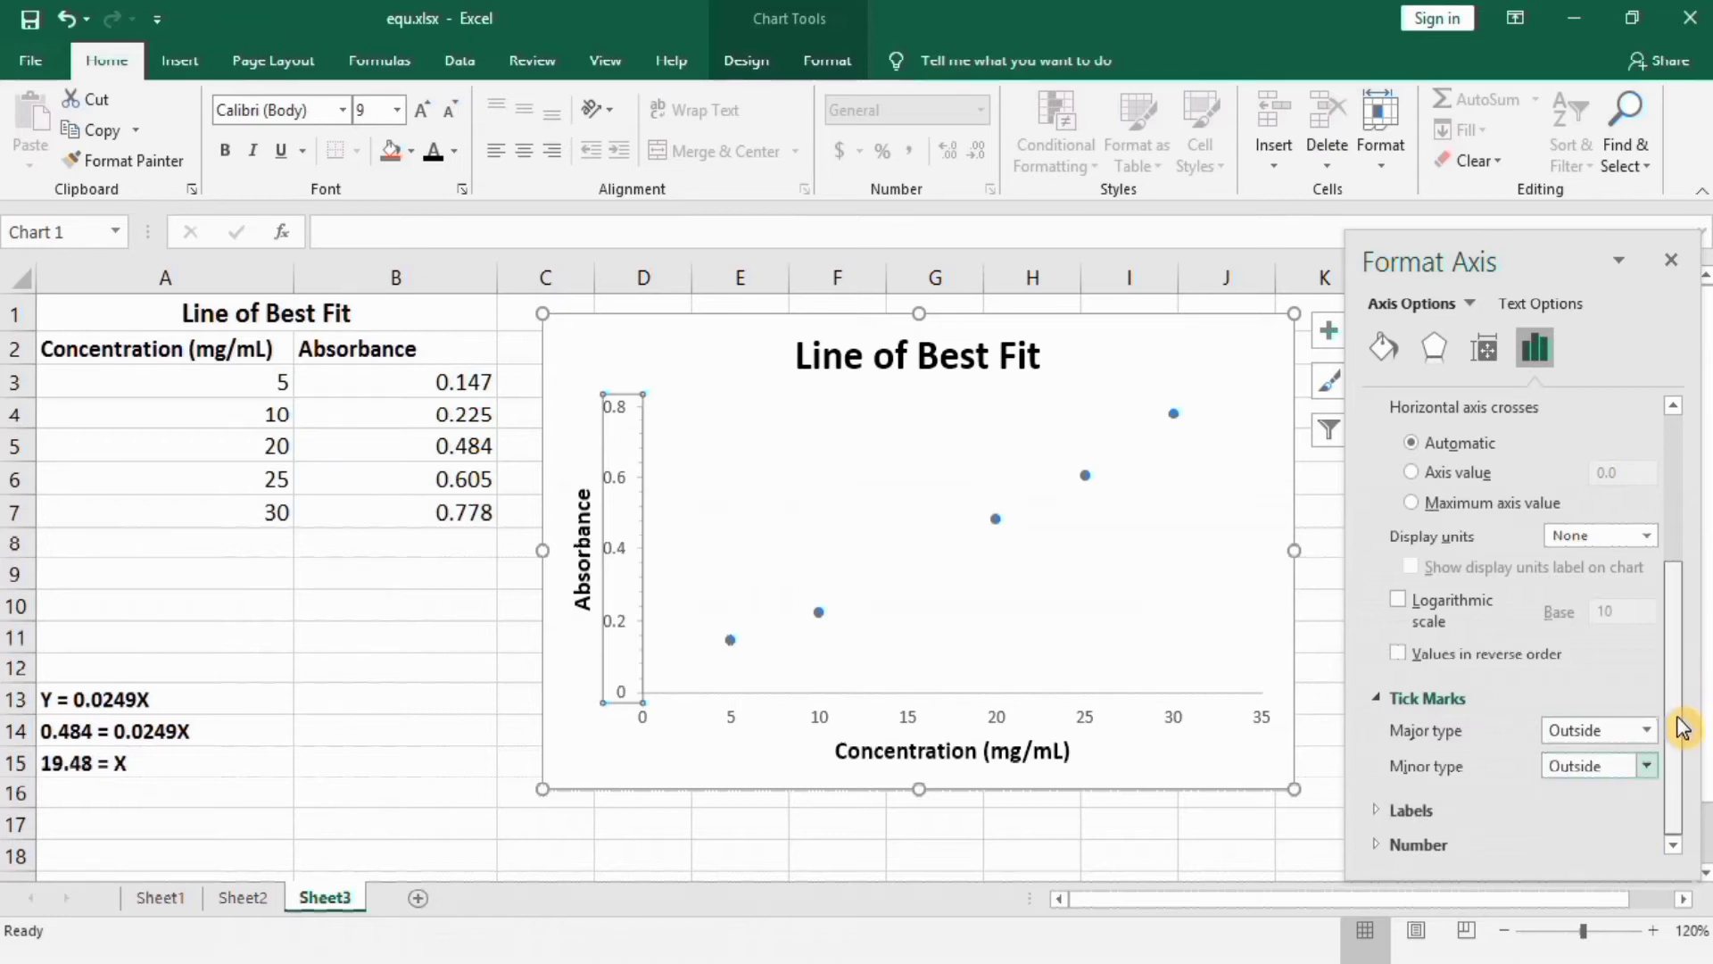
Format the vertical axis labels with the Number category.
click(1495, 847)
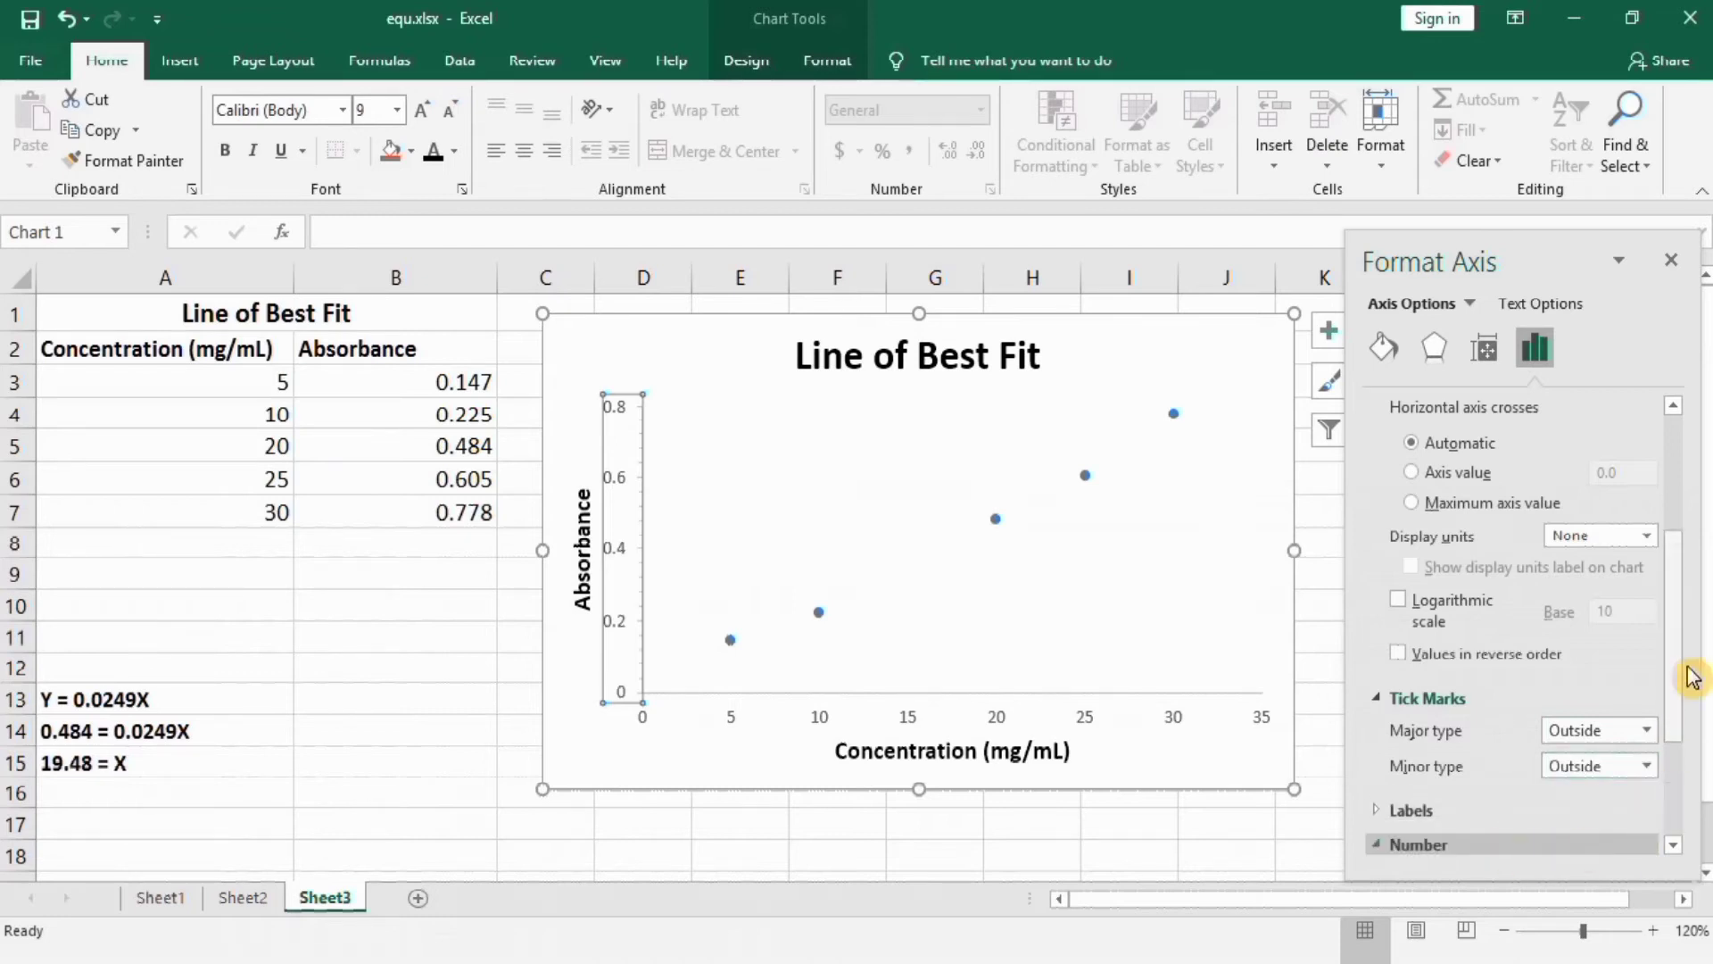
drag(1675, 660, 1668, 777)
click(1629, 710)
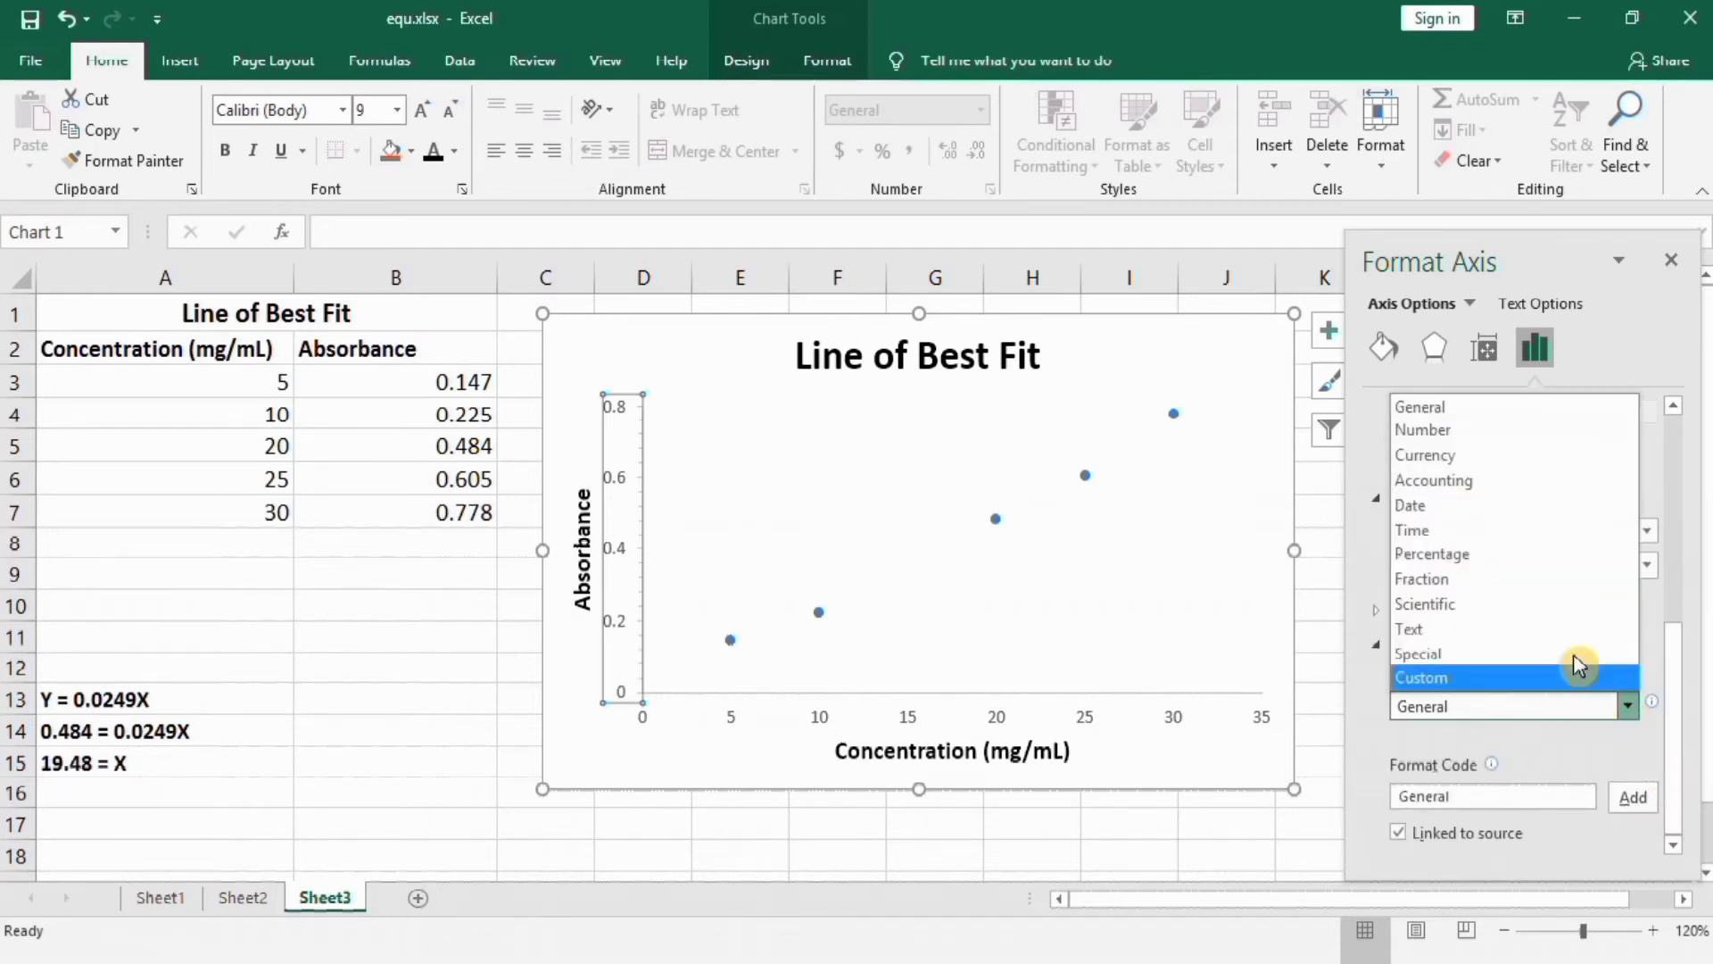
click(1528, 431)
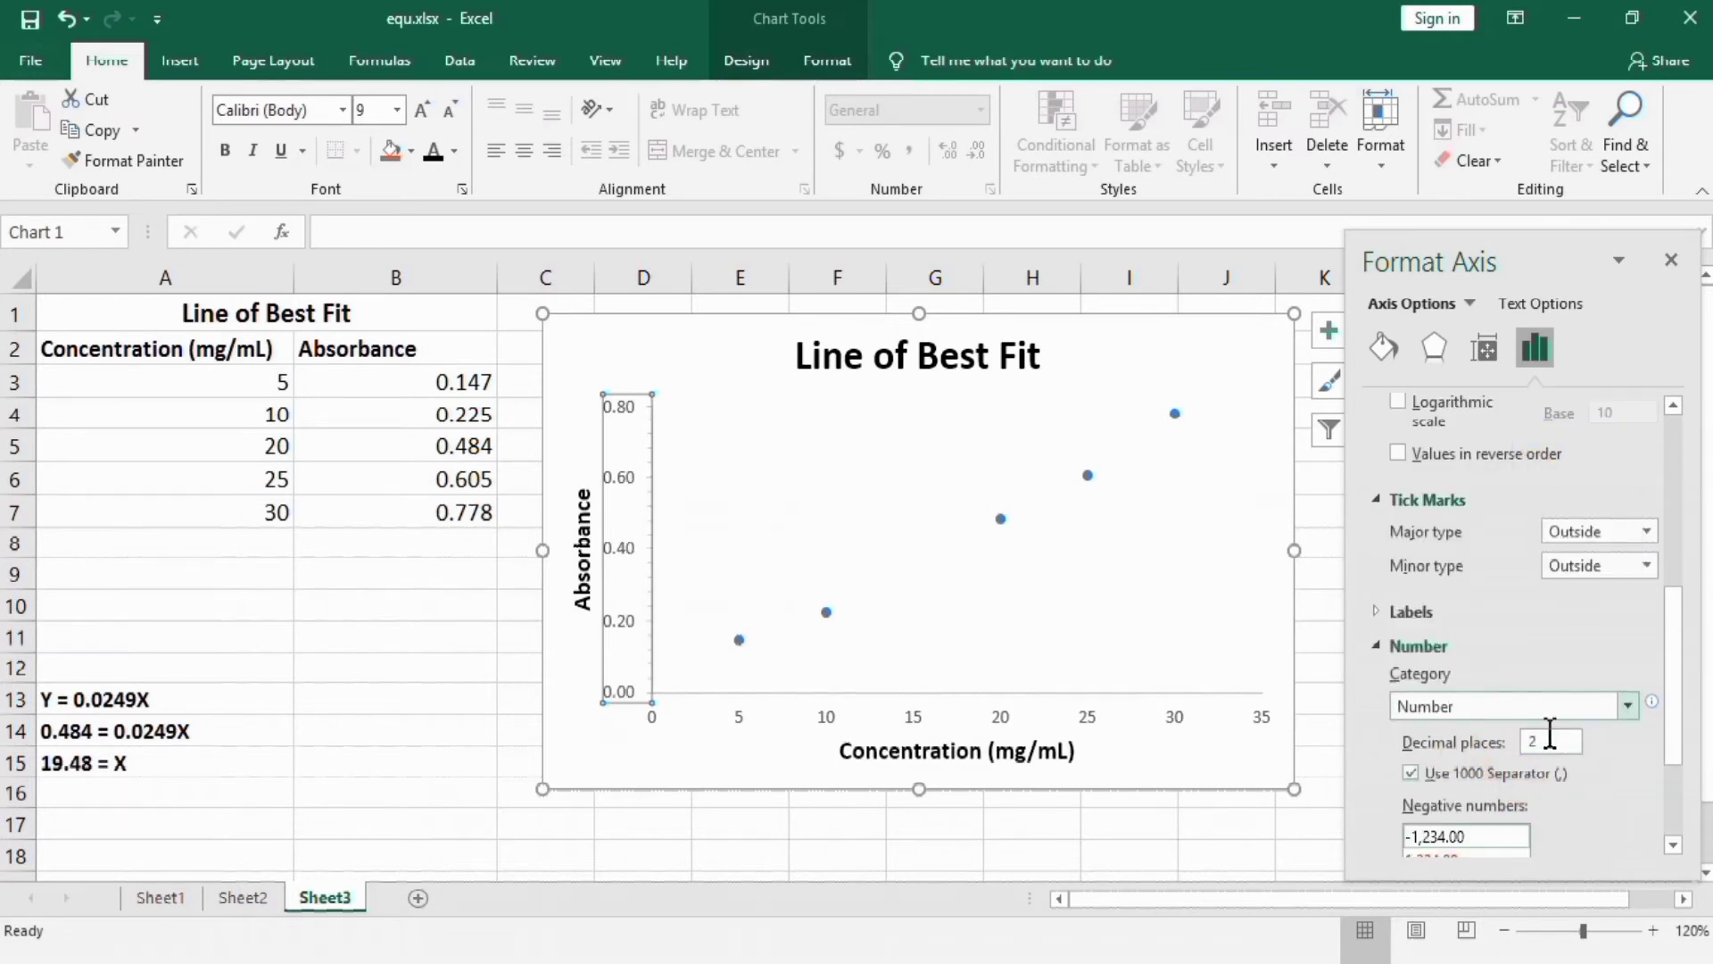
Show axis labels with 1 decimal place and make the axis line solid black at 1.5 pt.
click(1550, 733)
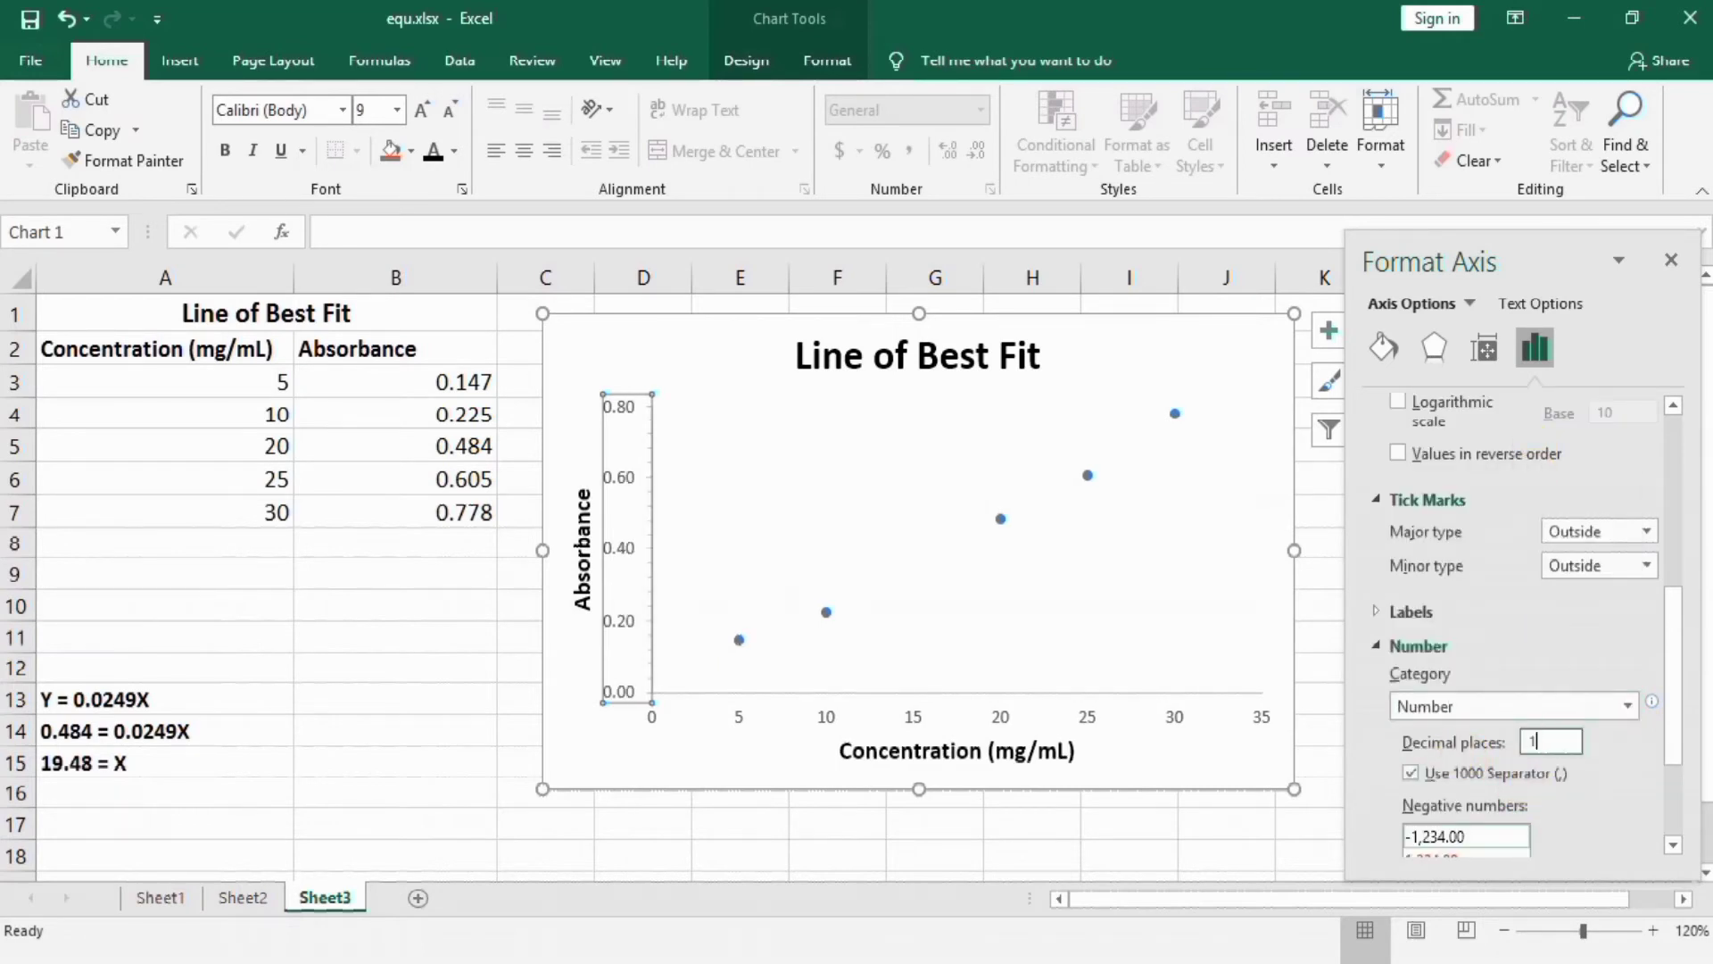
text(1)
click(1384, 348)
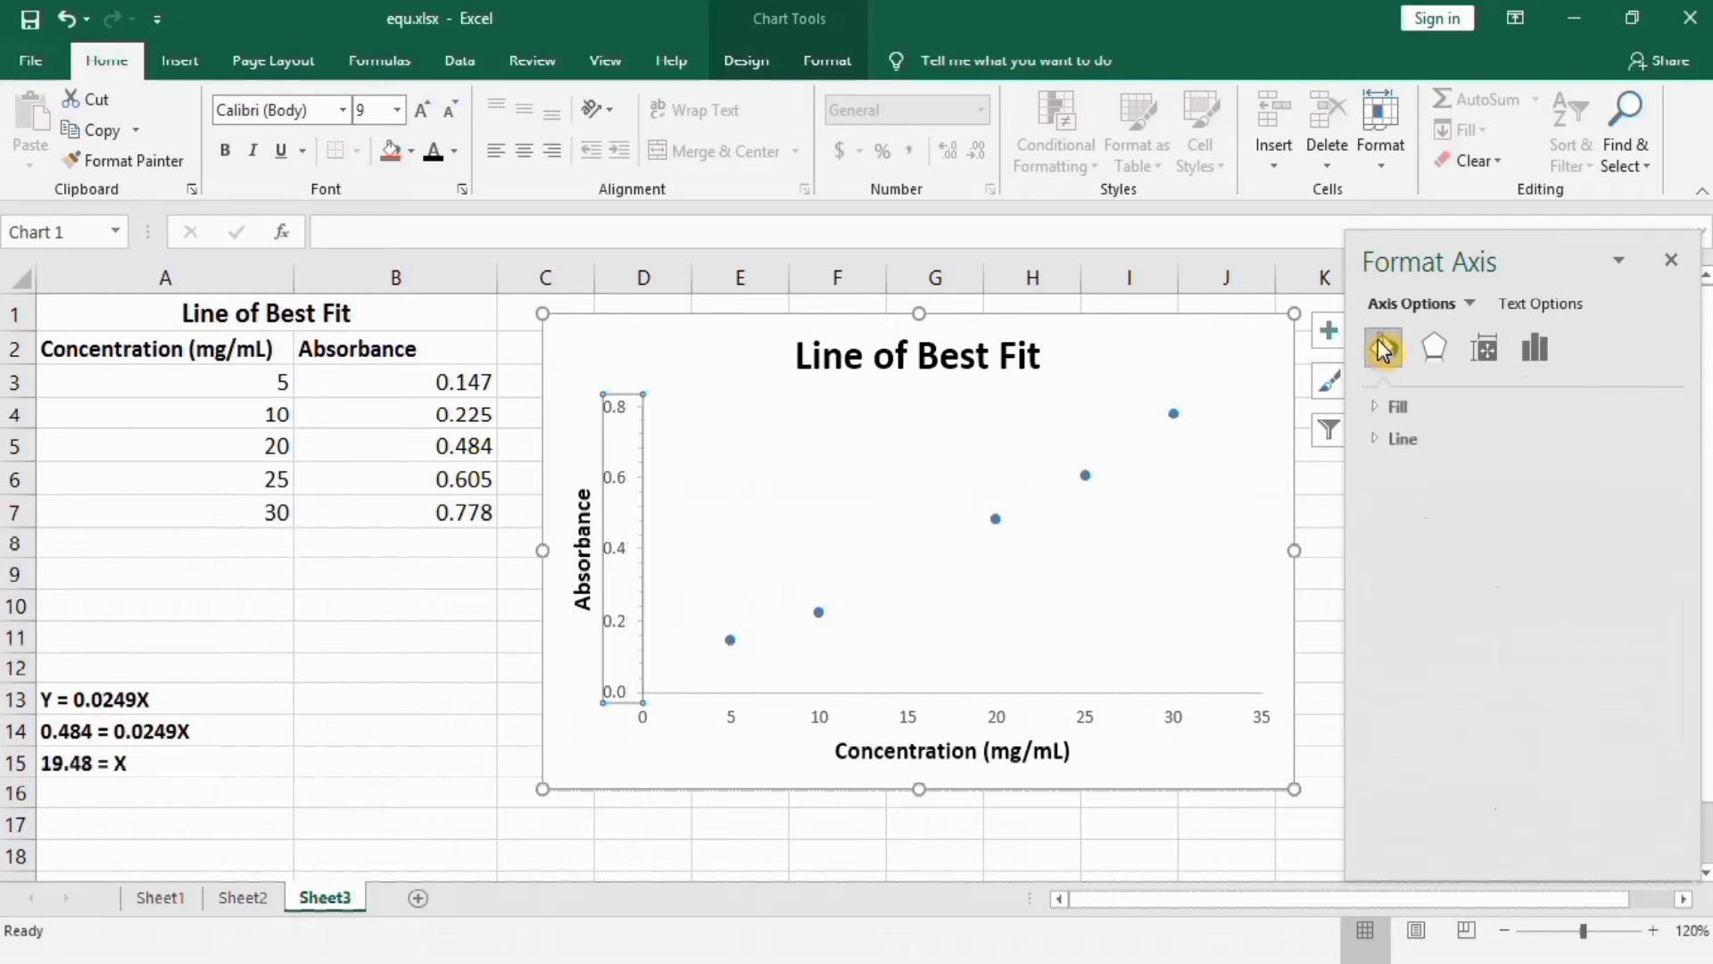
click(1407, 444)
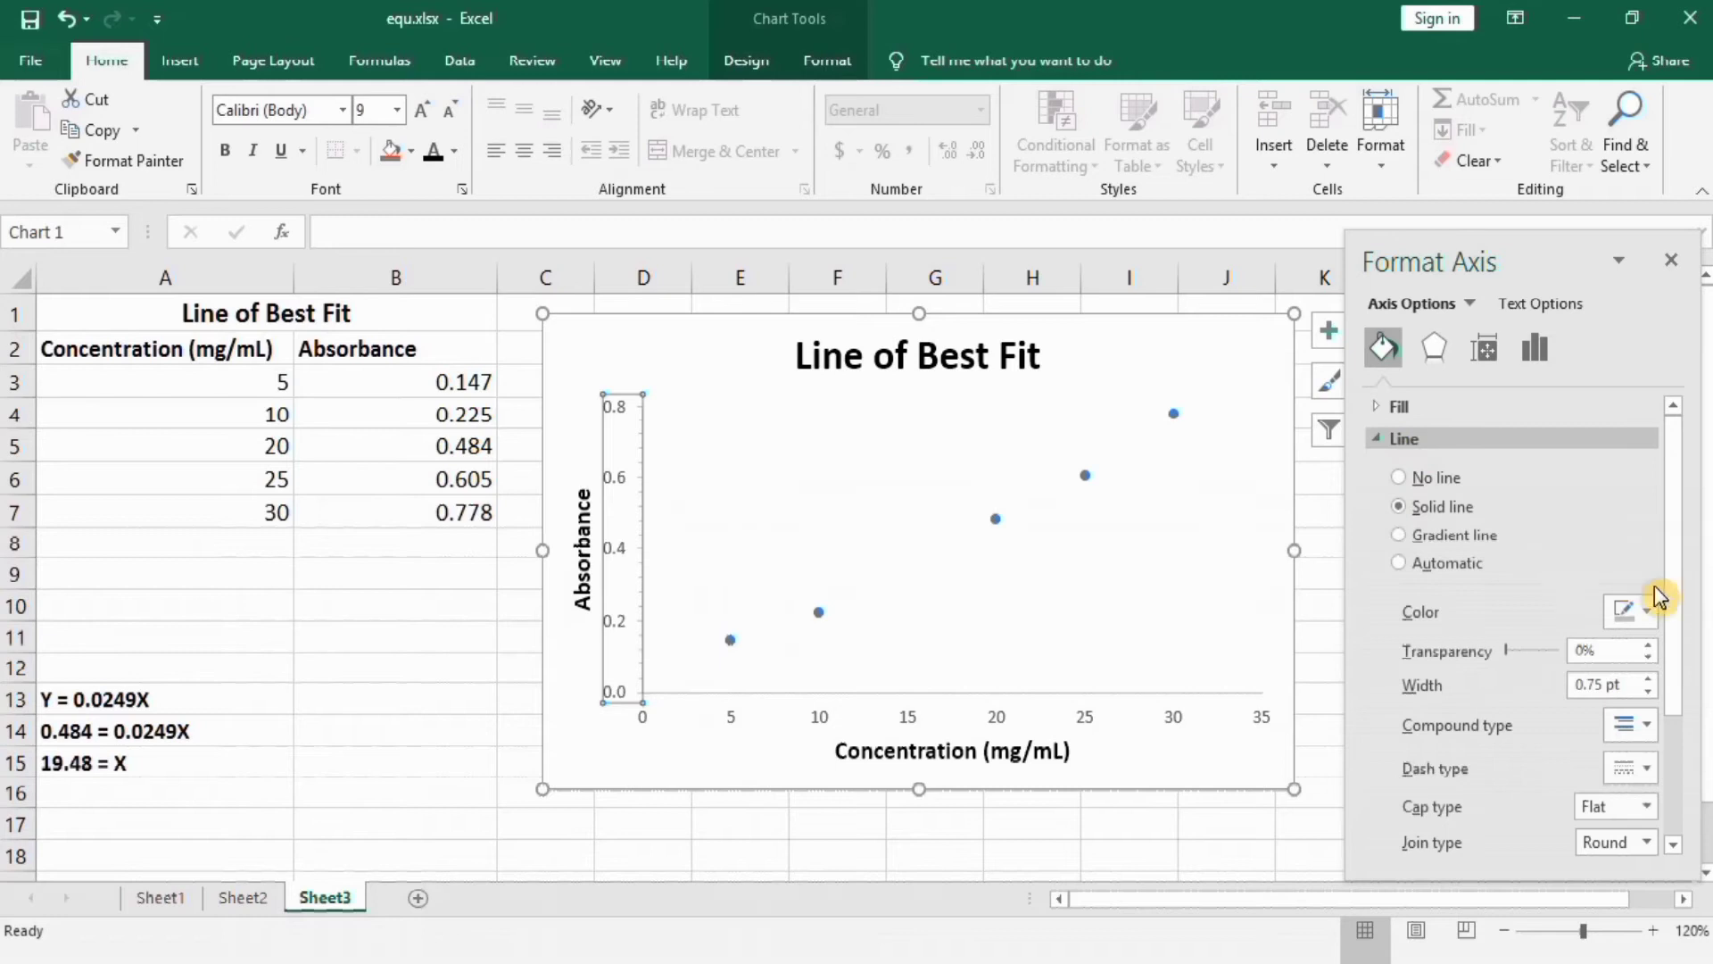
click(1654, 615)
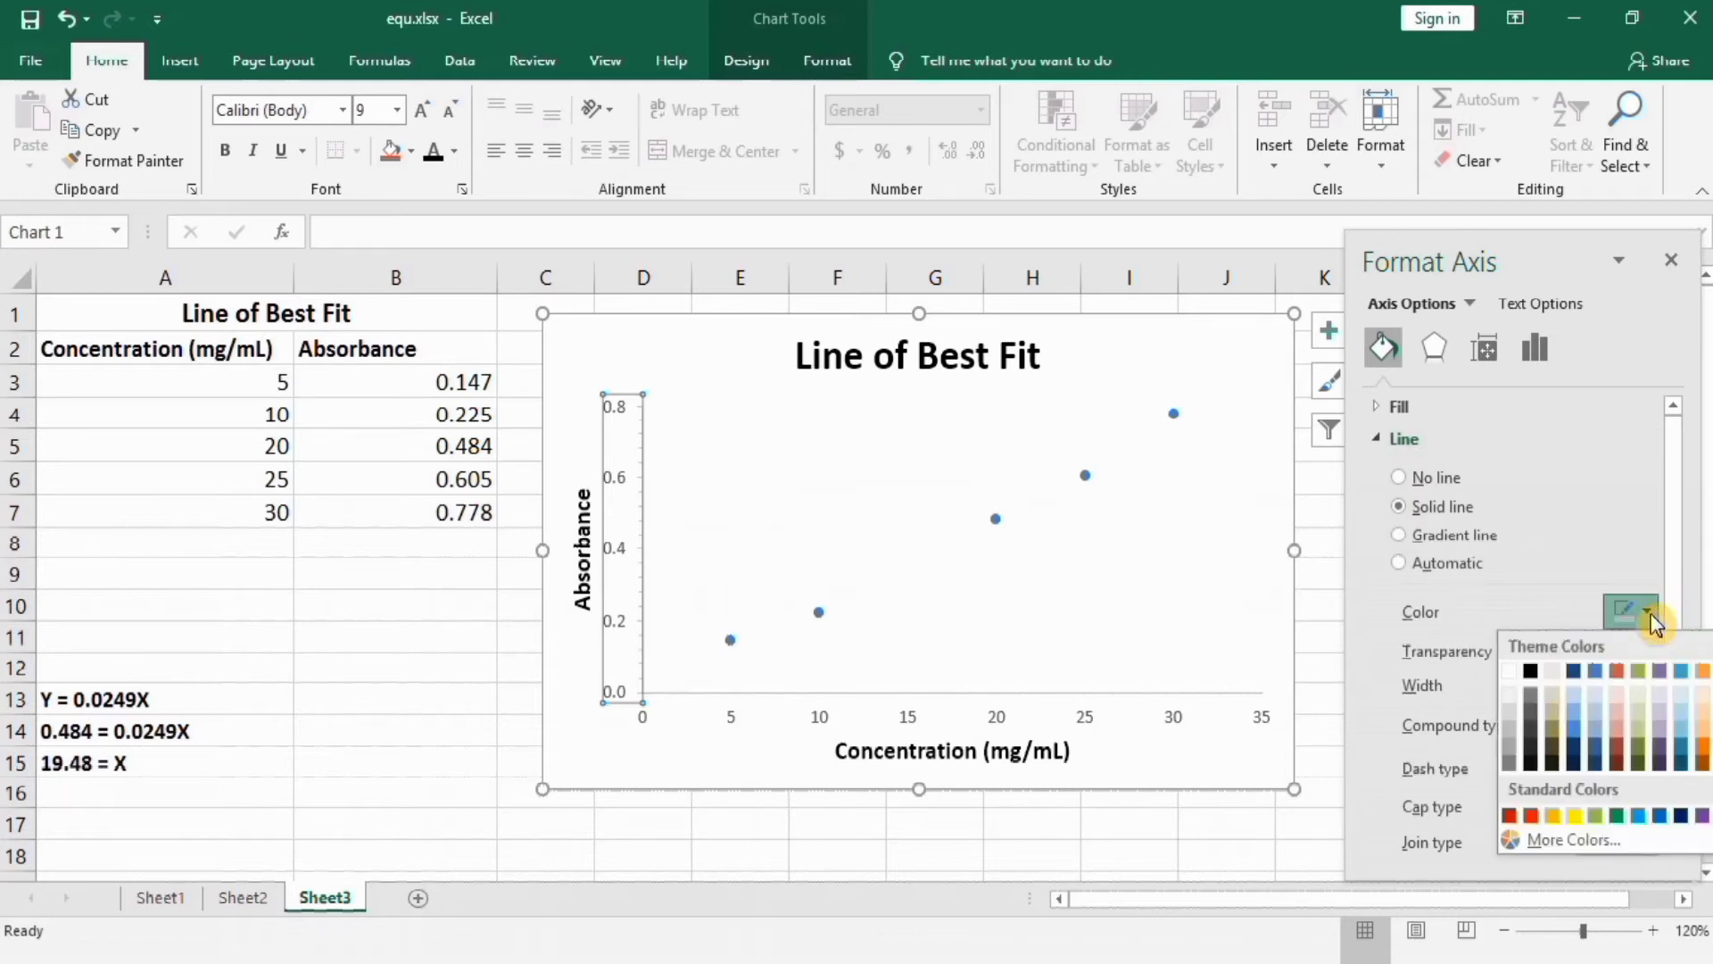
click(1533, 672)
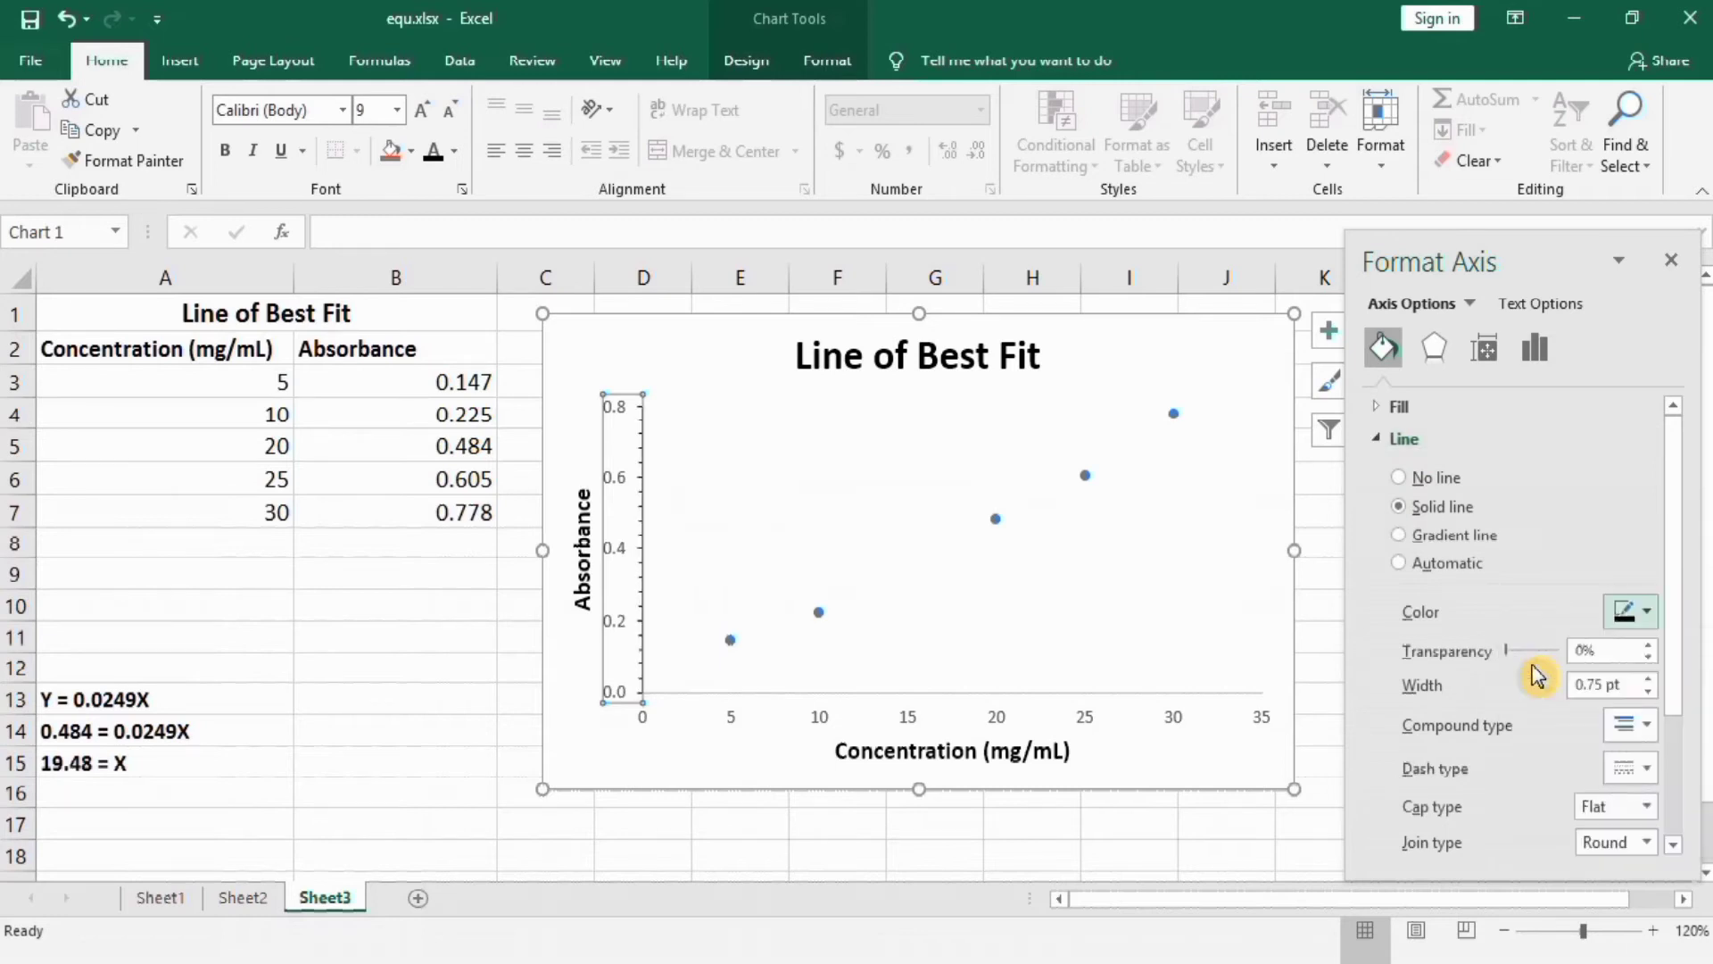
click(1650, 678)
click(1650, 678)
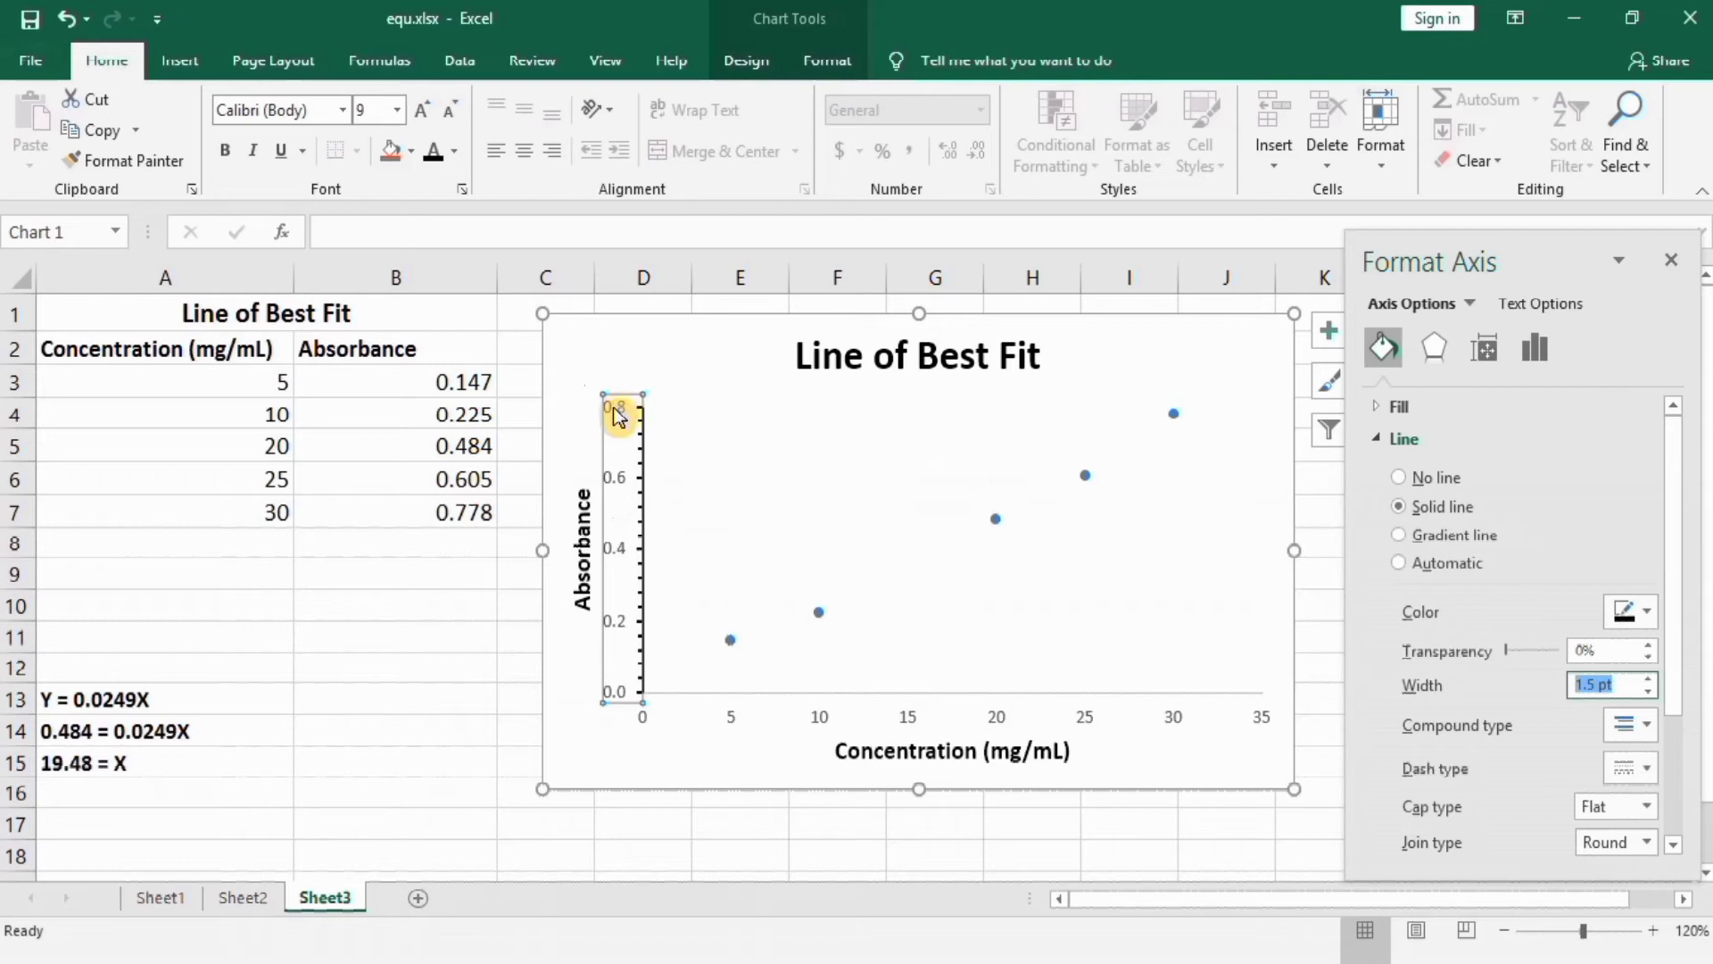
Make the absorbance axis numbers bold at 12 pt.
click(432, 157)
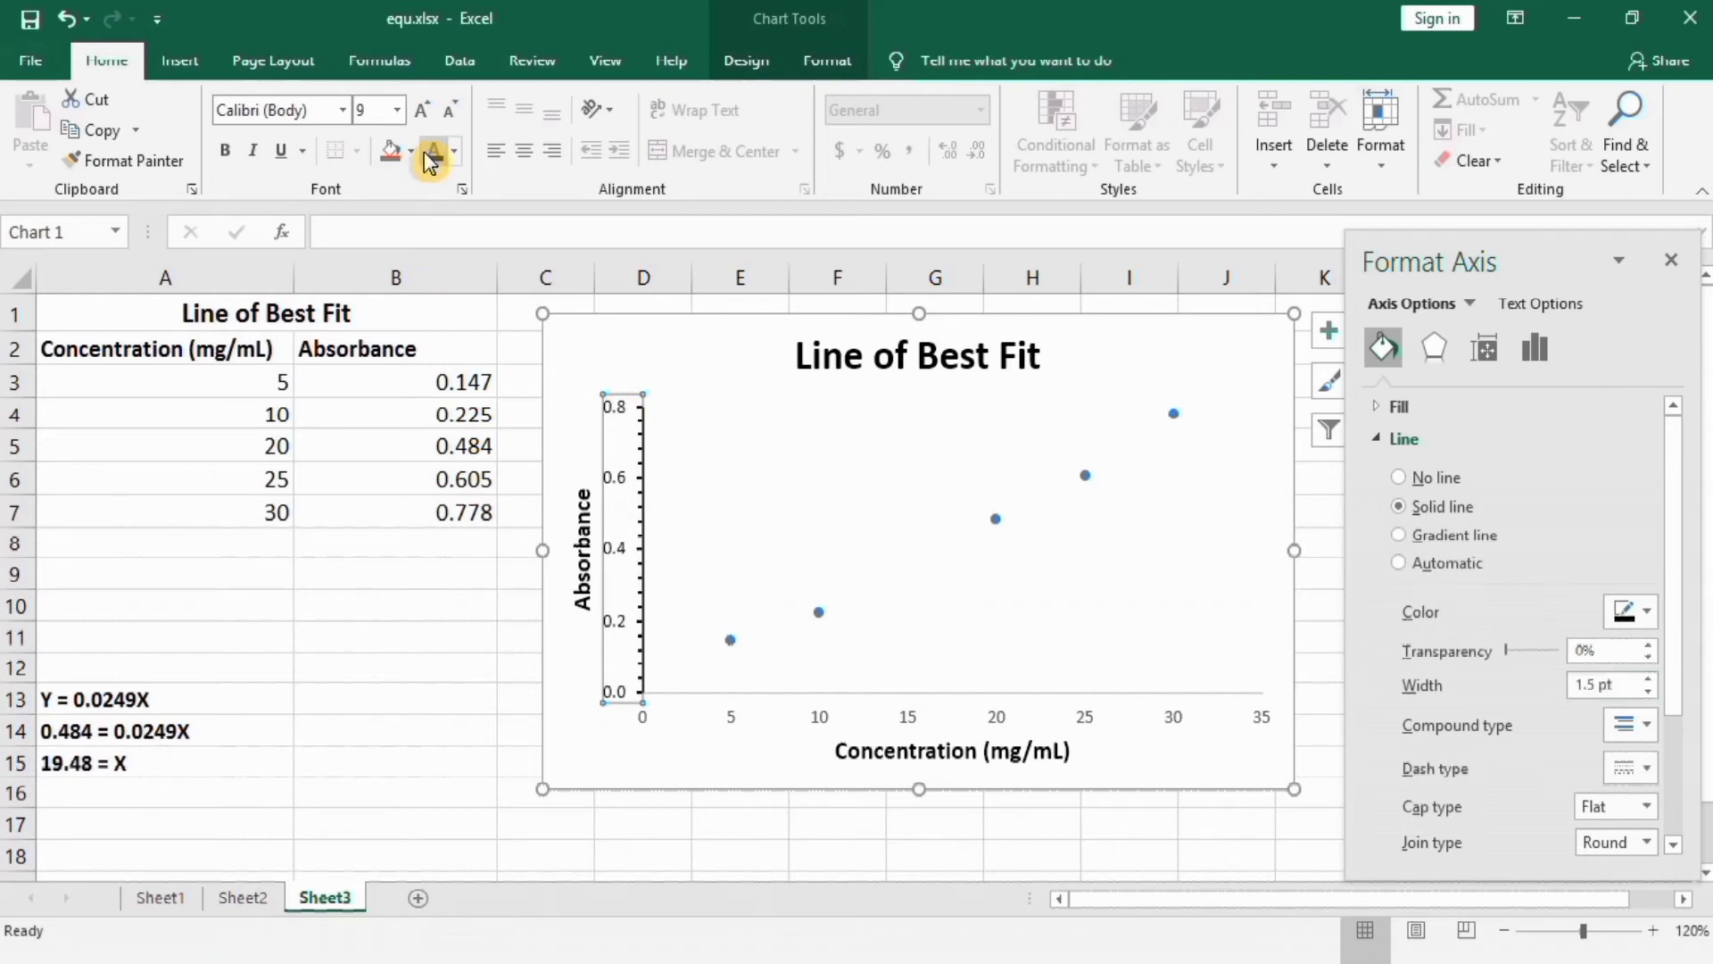
click(228, 155)
click(397, 116)
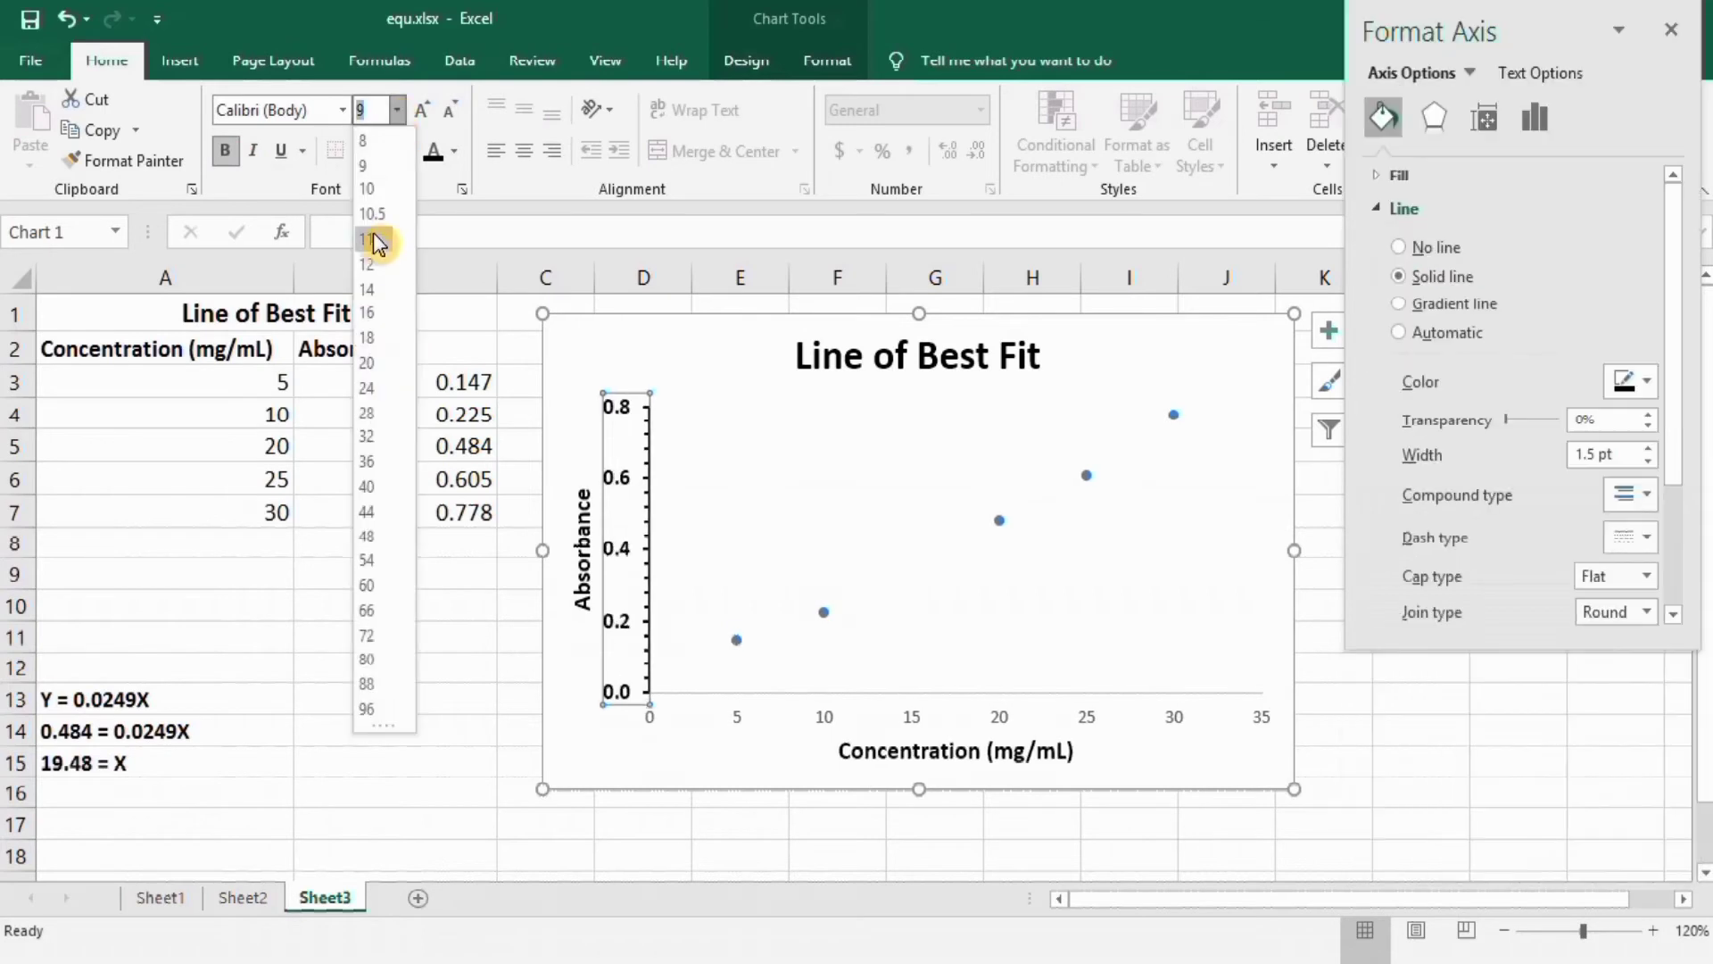
click(379, 264)
click(447, 667)
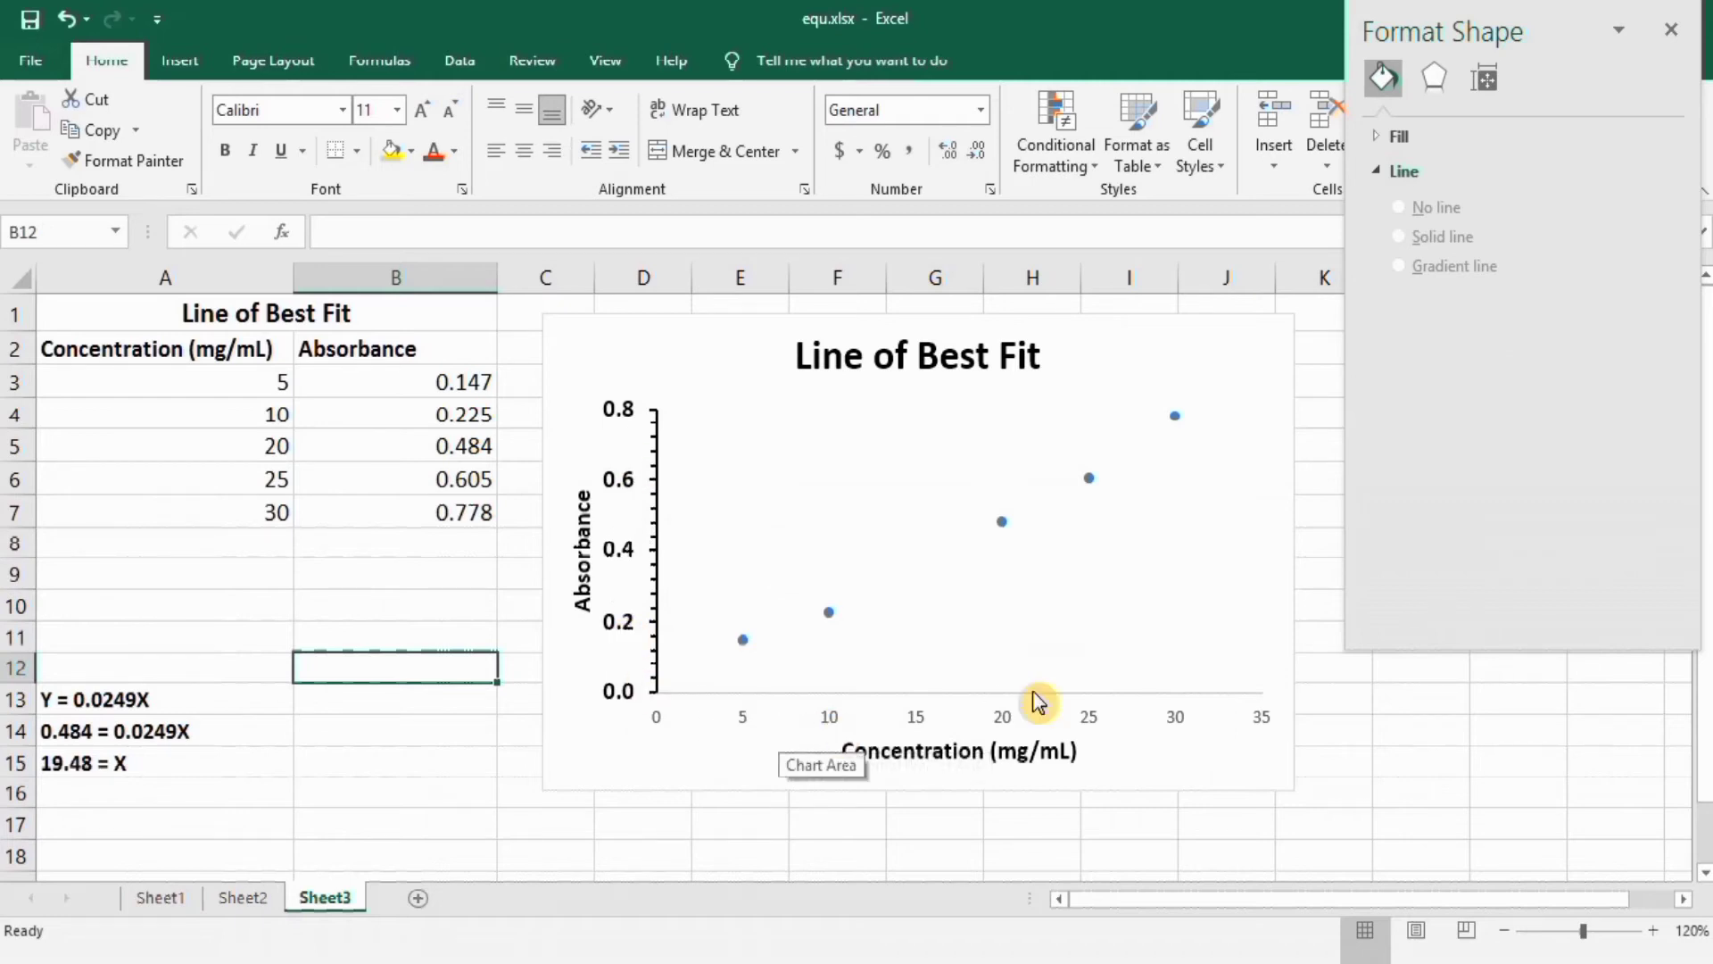
Open the marker options in Format Data Series for the absorbance series.
click(1089, 478)
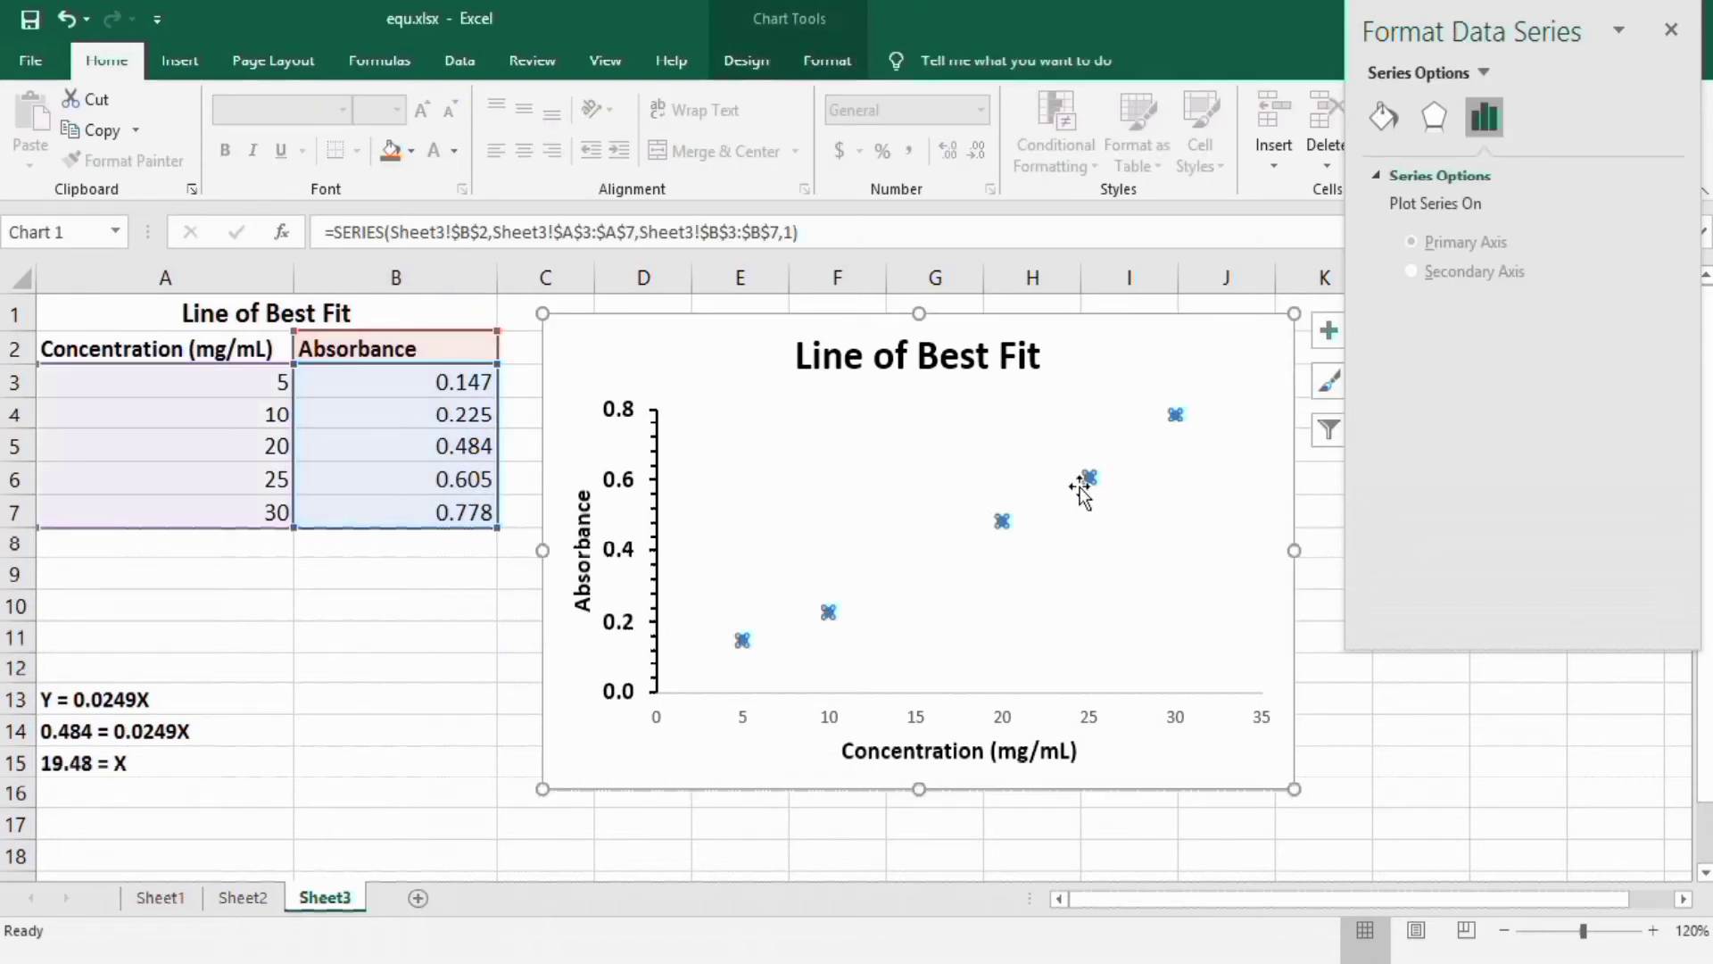
right_click(1174, 412)
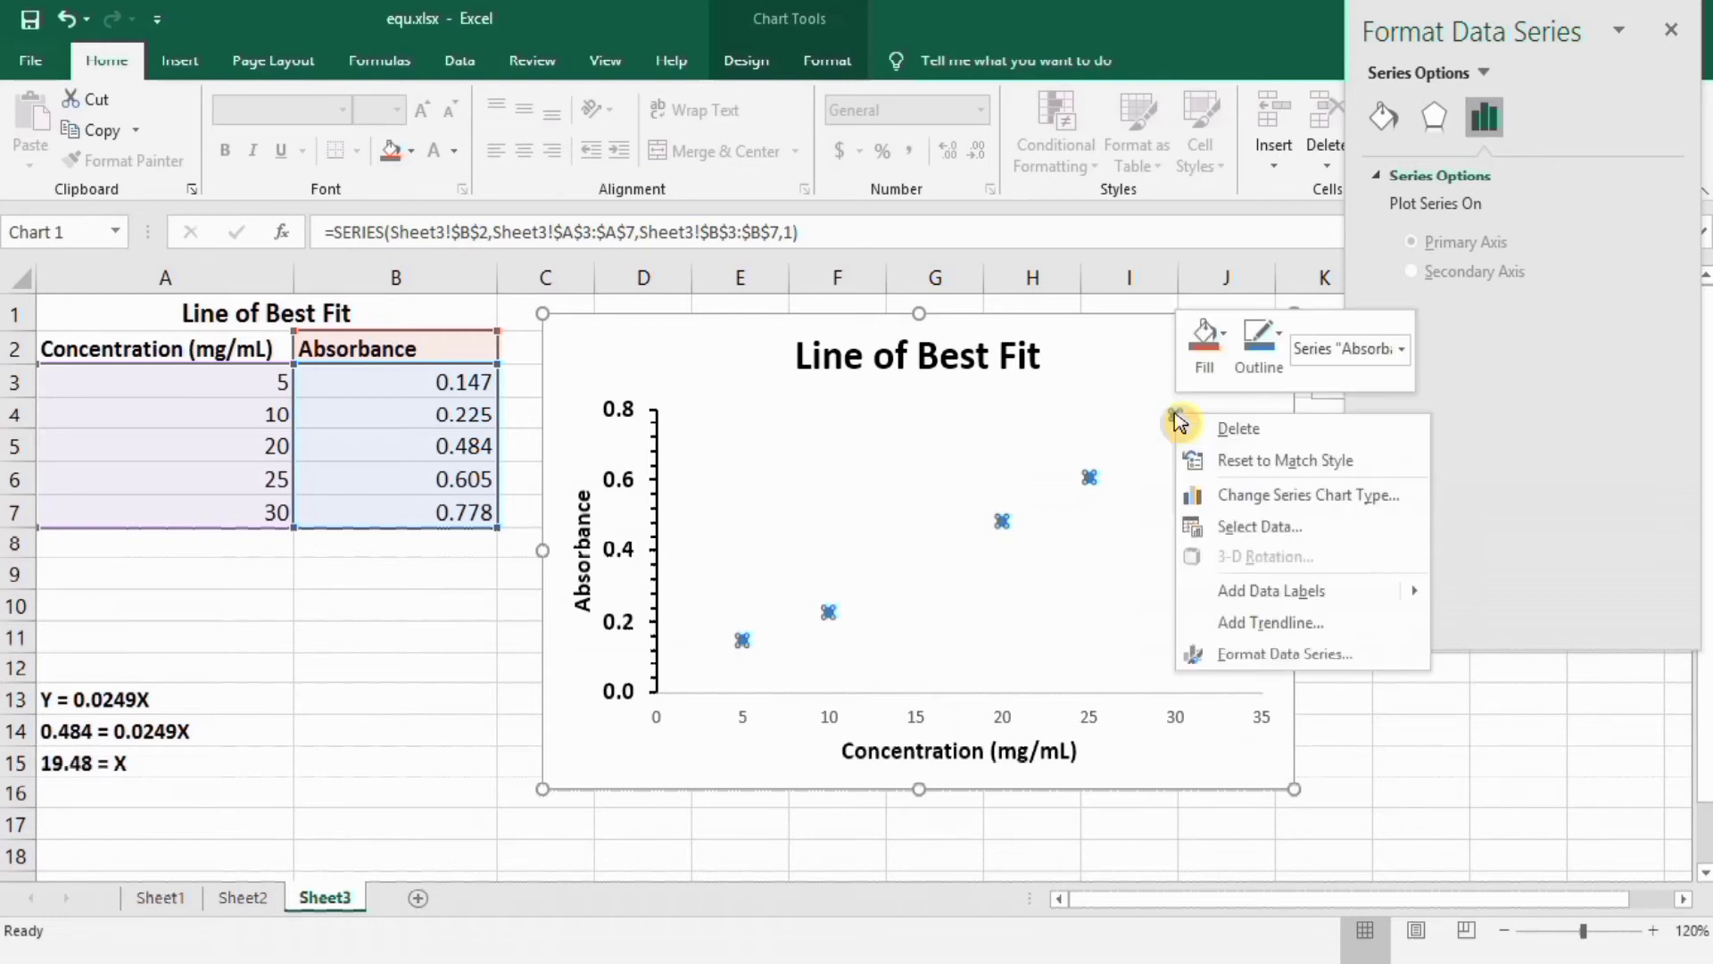
click(1259, 656)
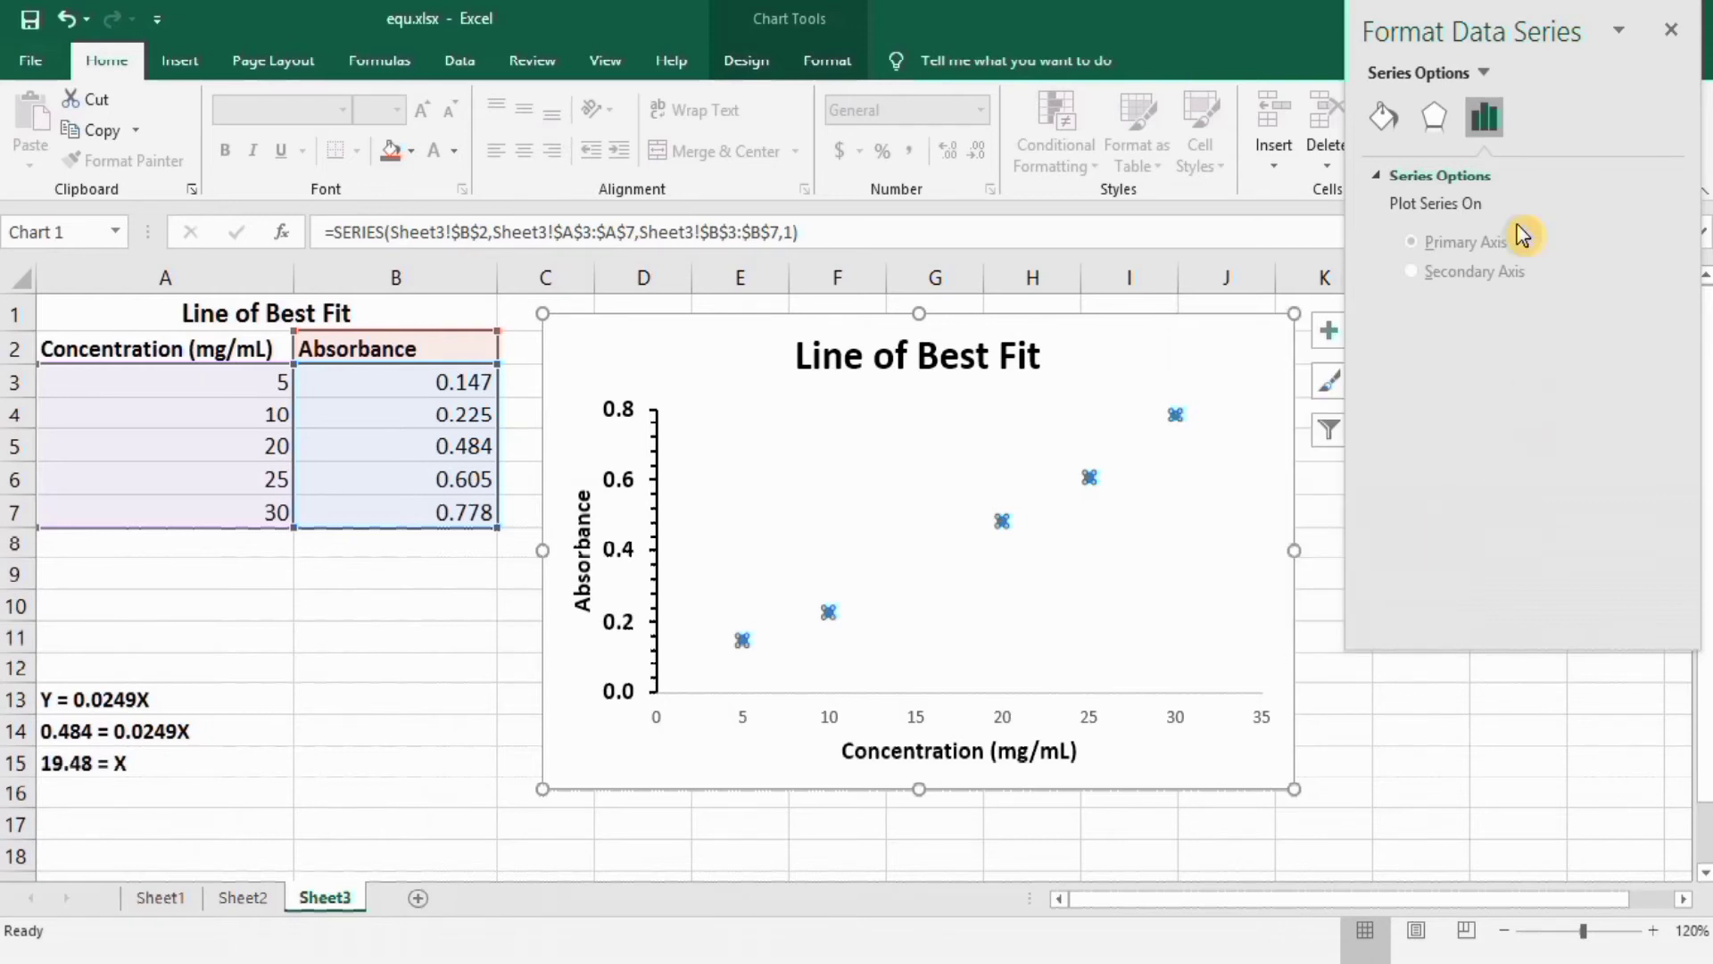
click(1386, 125)
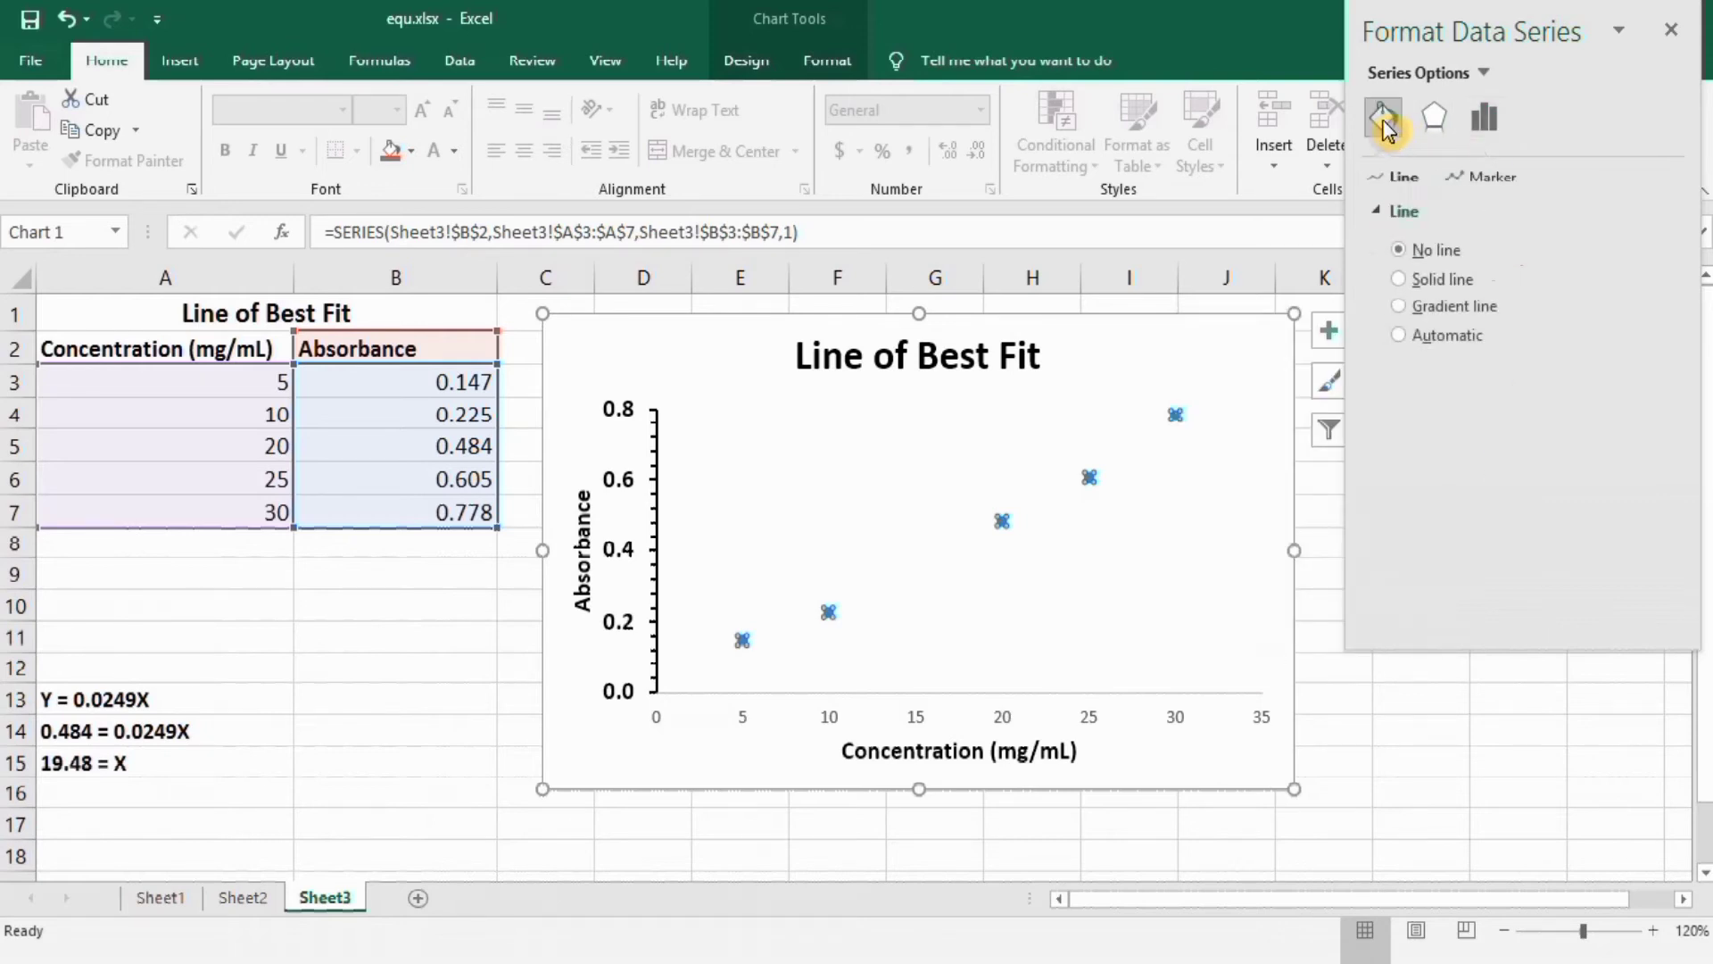
click(1483, 179)
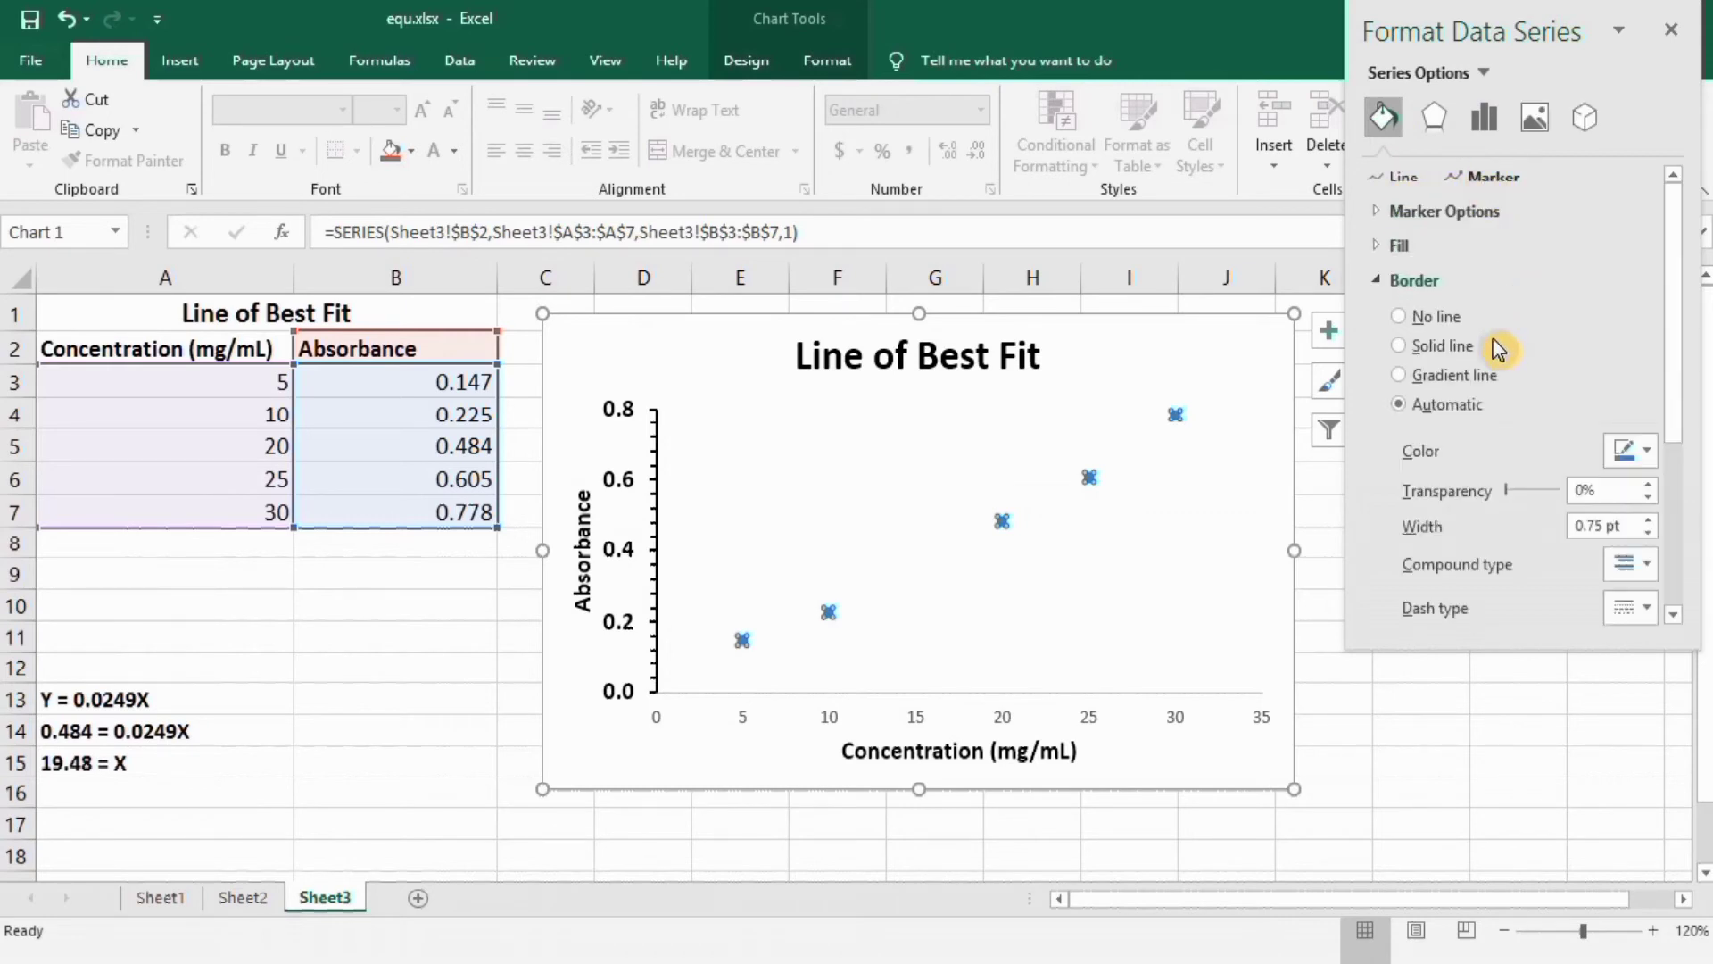
click(1436, 214)
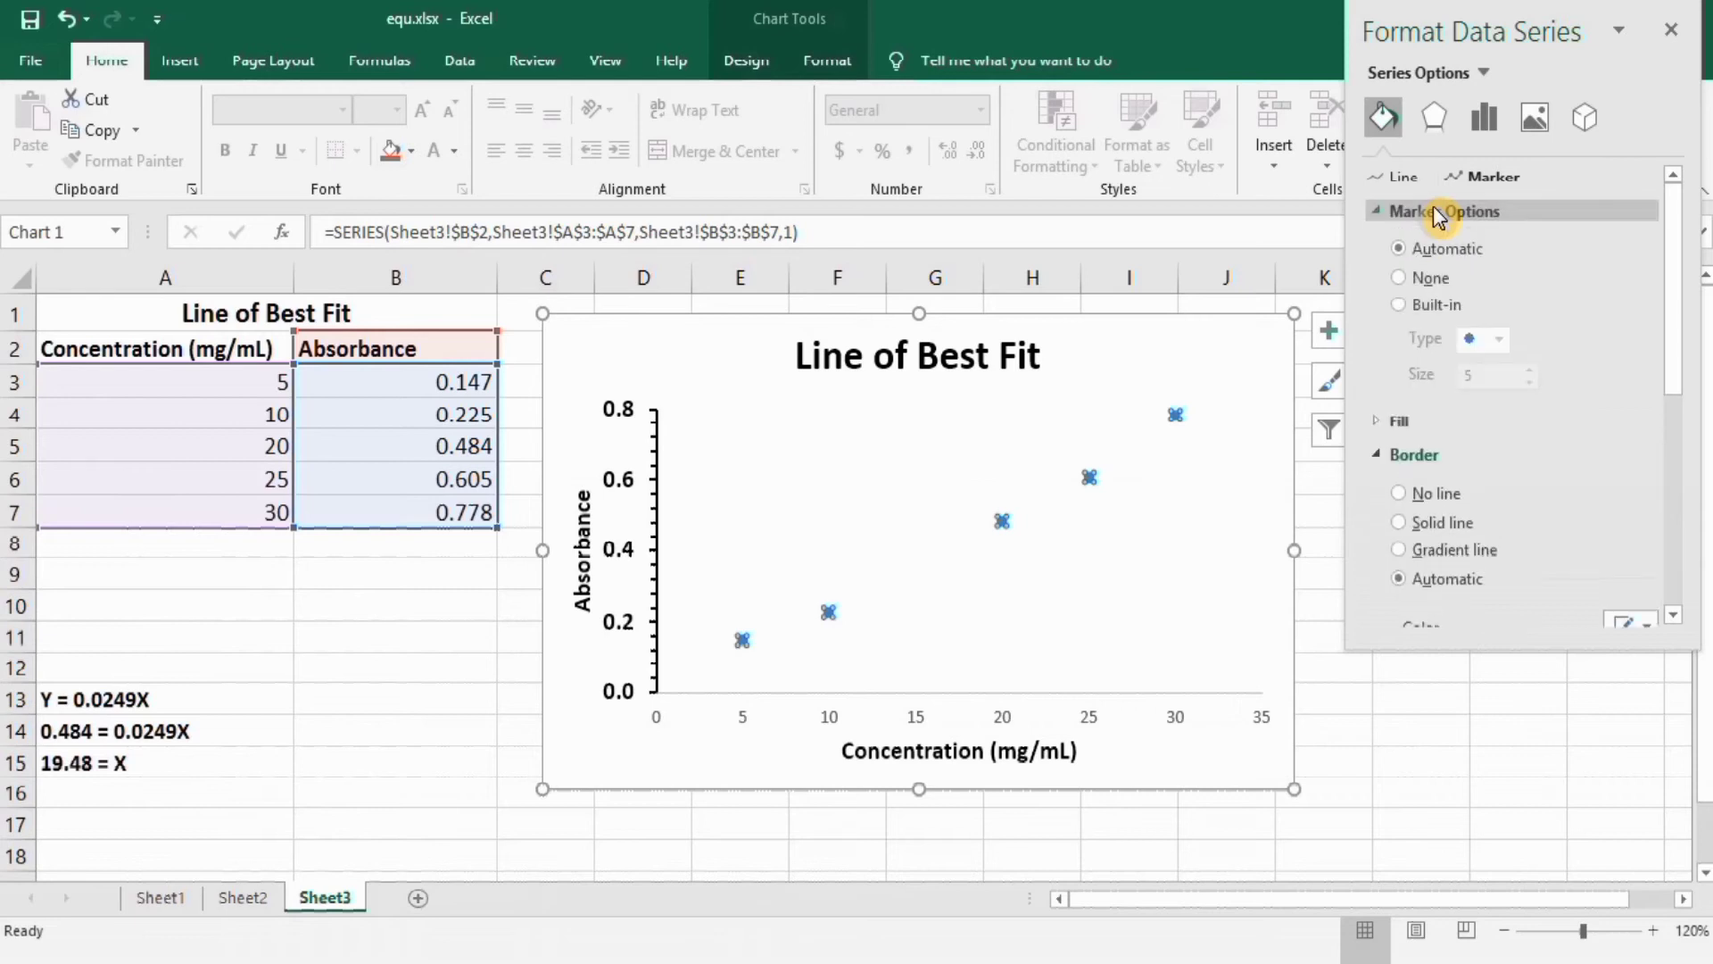
Set the markers to built-in diamonds at size 9.
click(1399, 304)
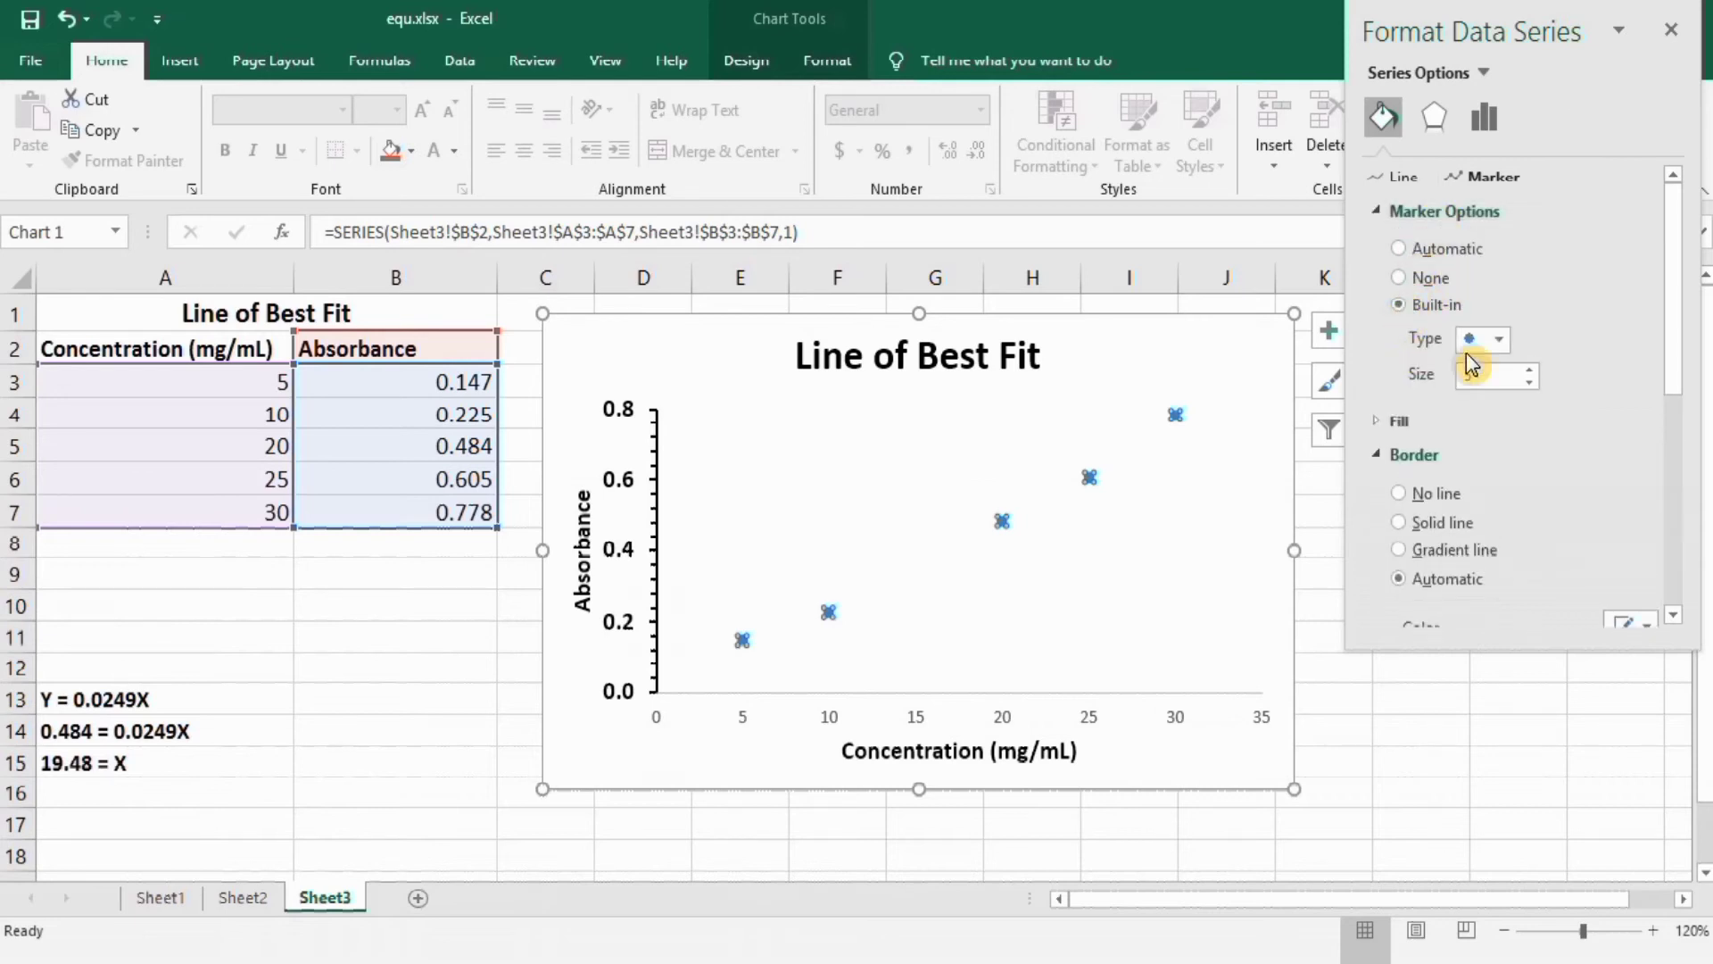
click(1503, 339)
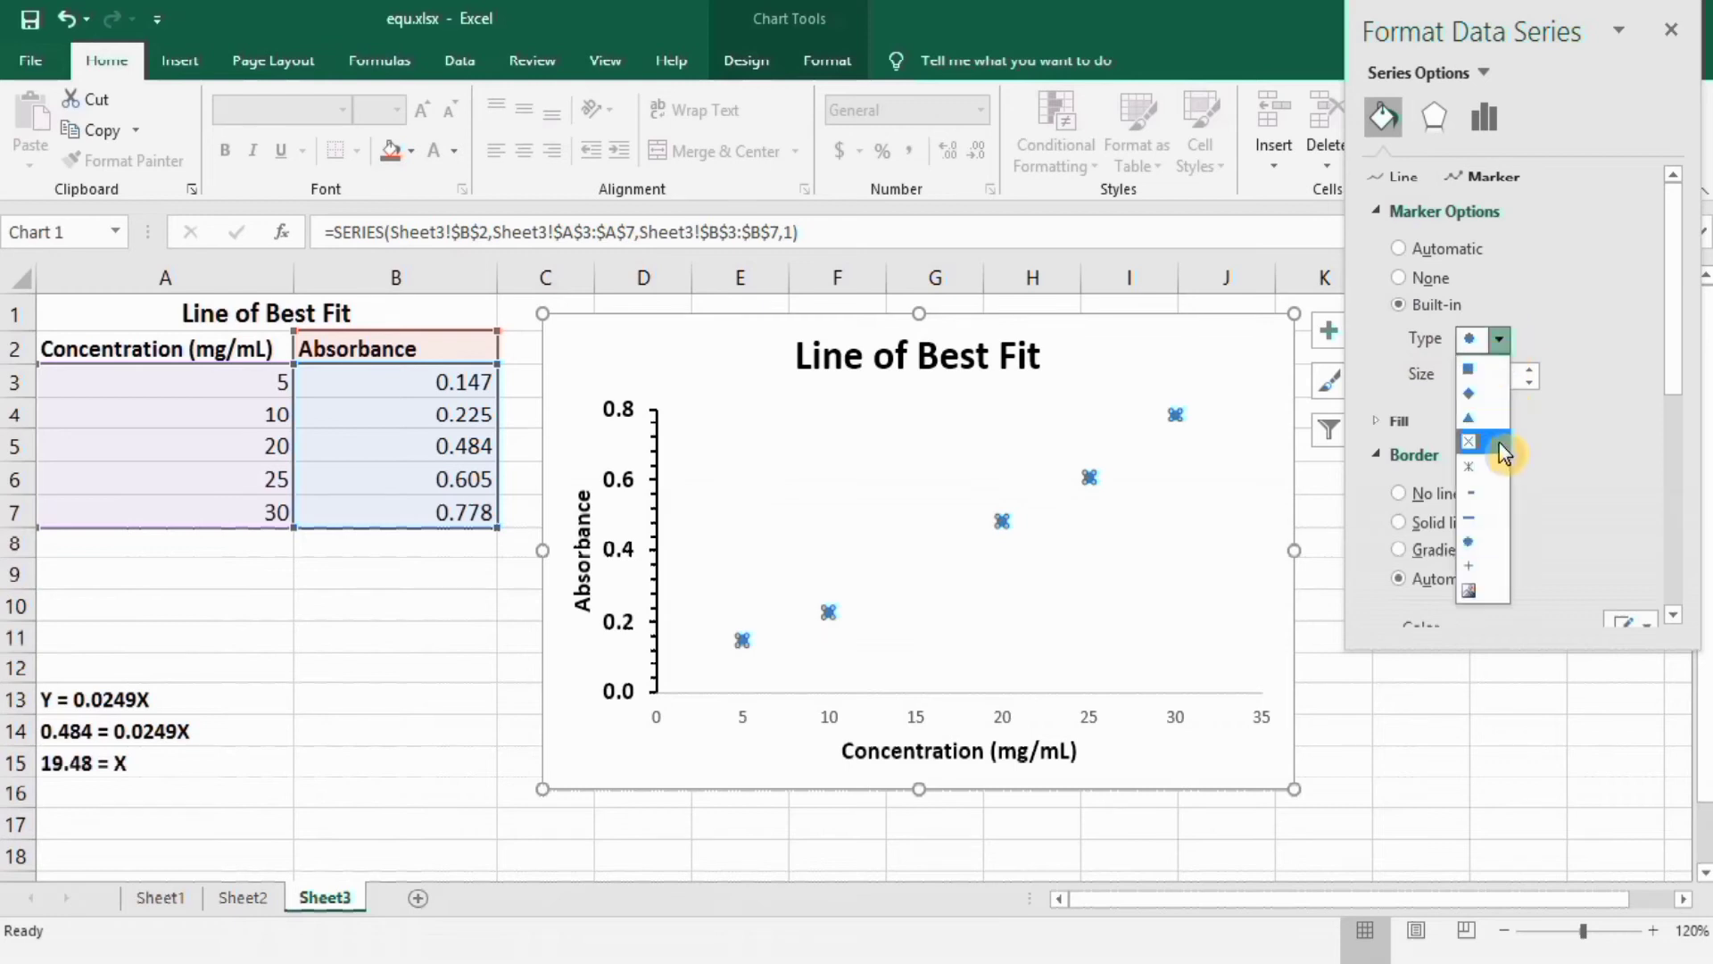
click(1486, 395)
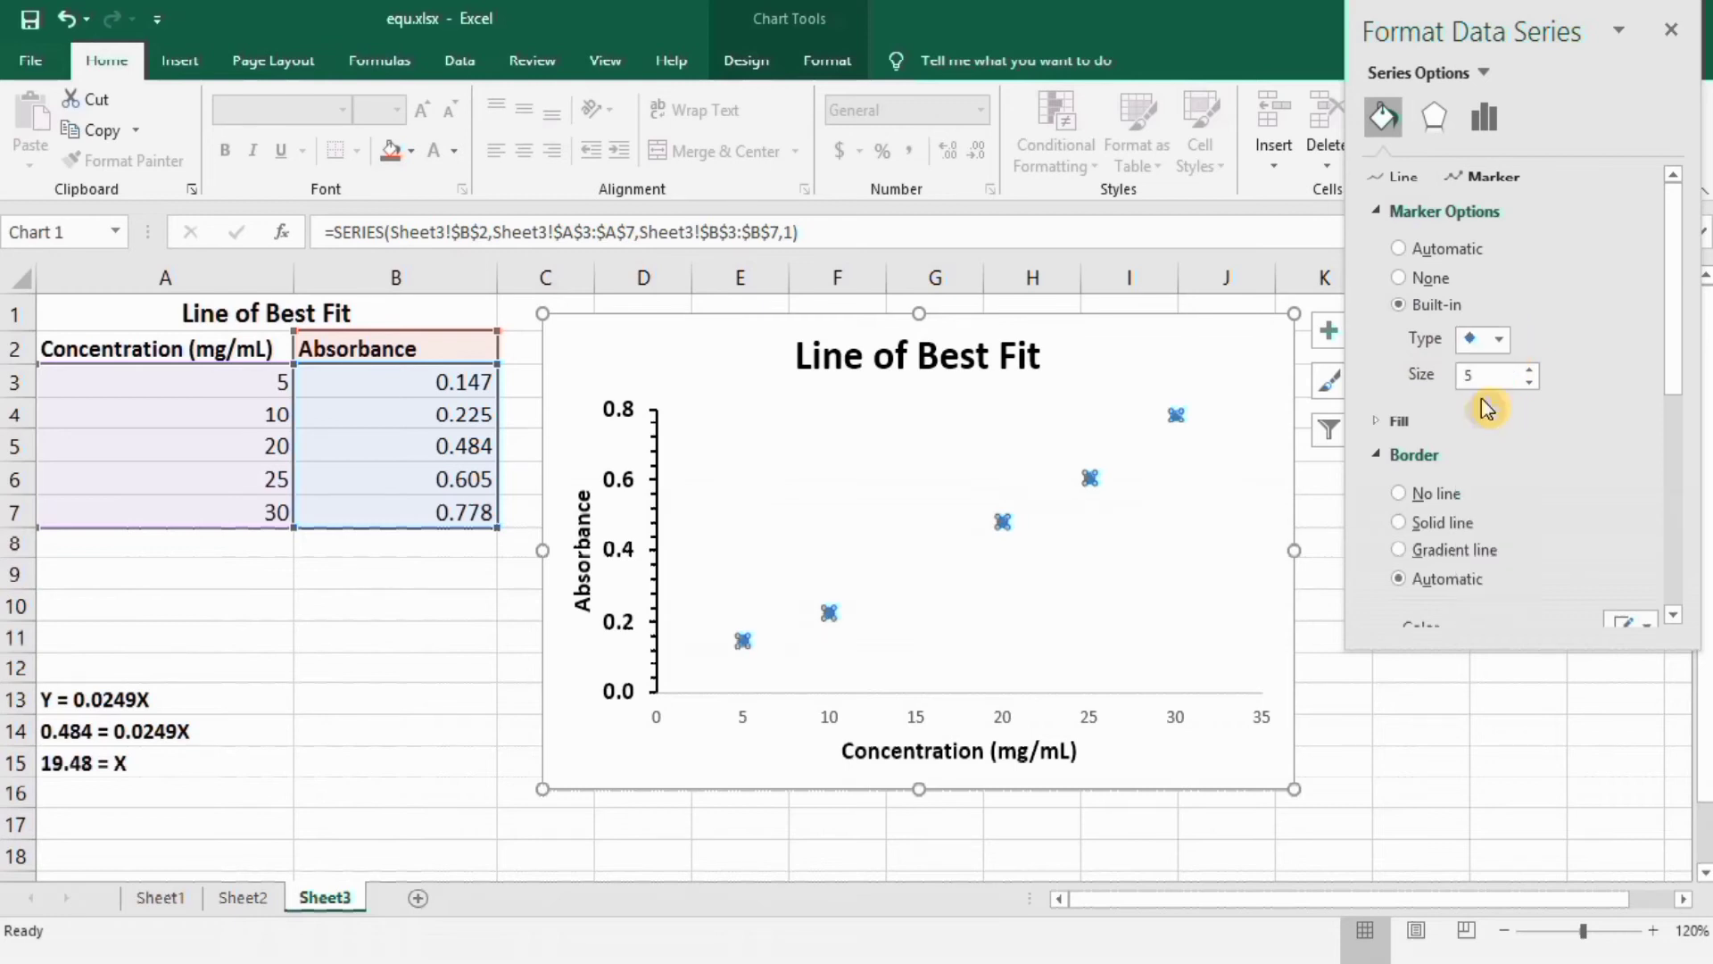
click(1532, 369)
click(1532, 369)
click(1532, 370)
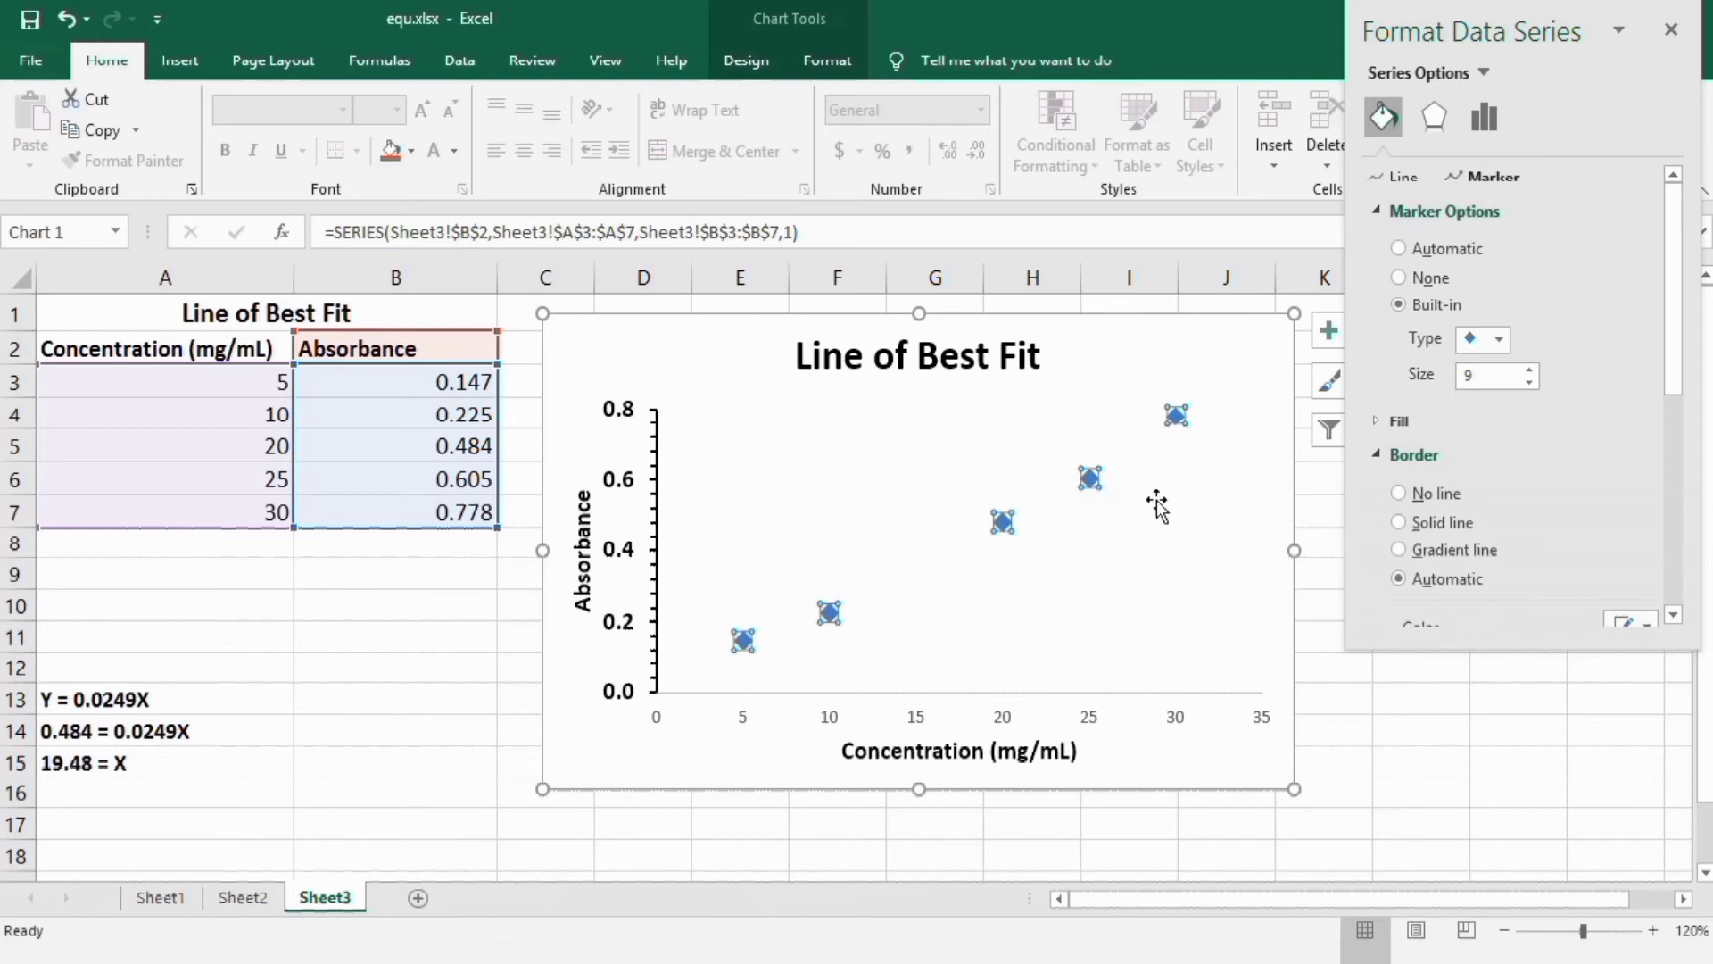
Set the marker Fill to Solid fill in red.
click(1447, 423)
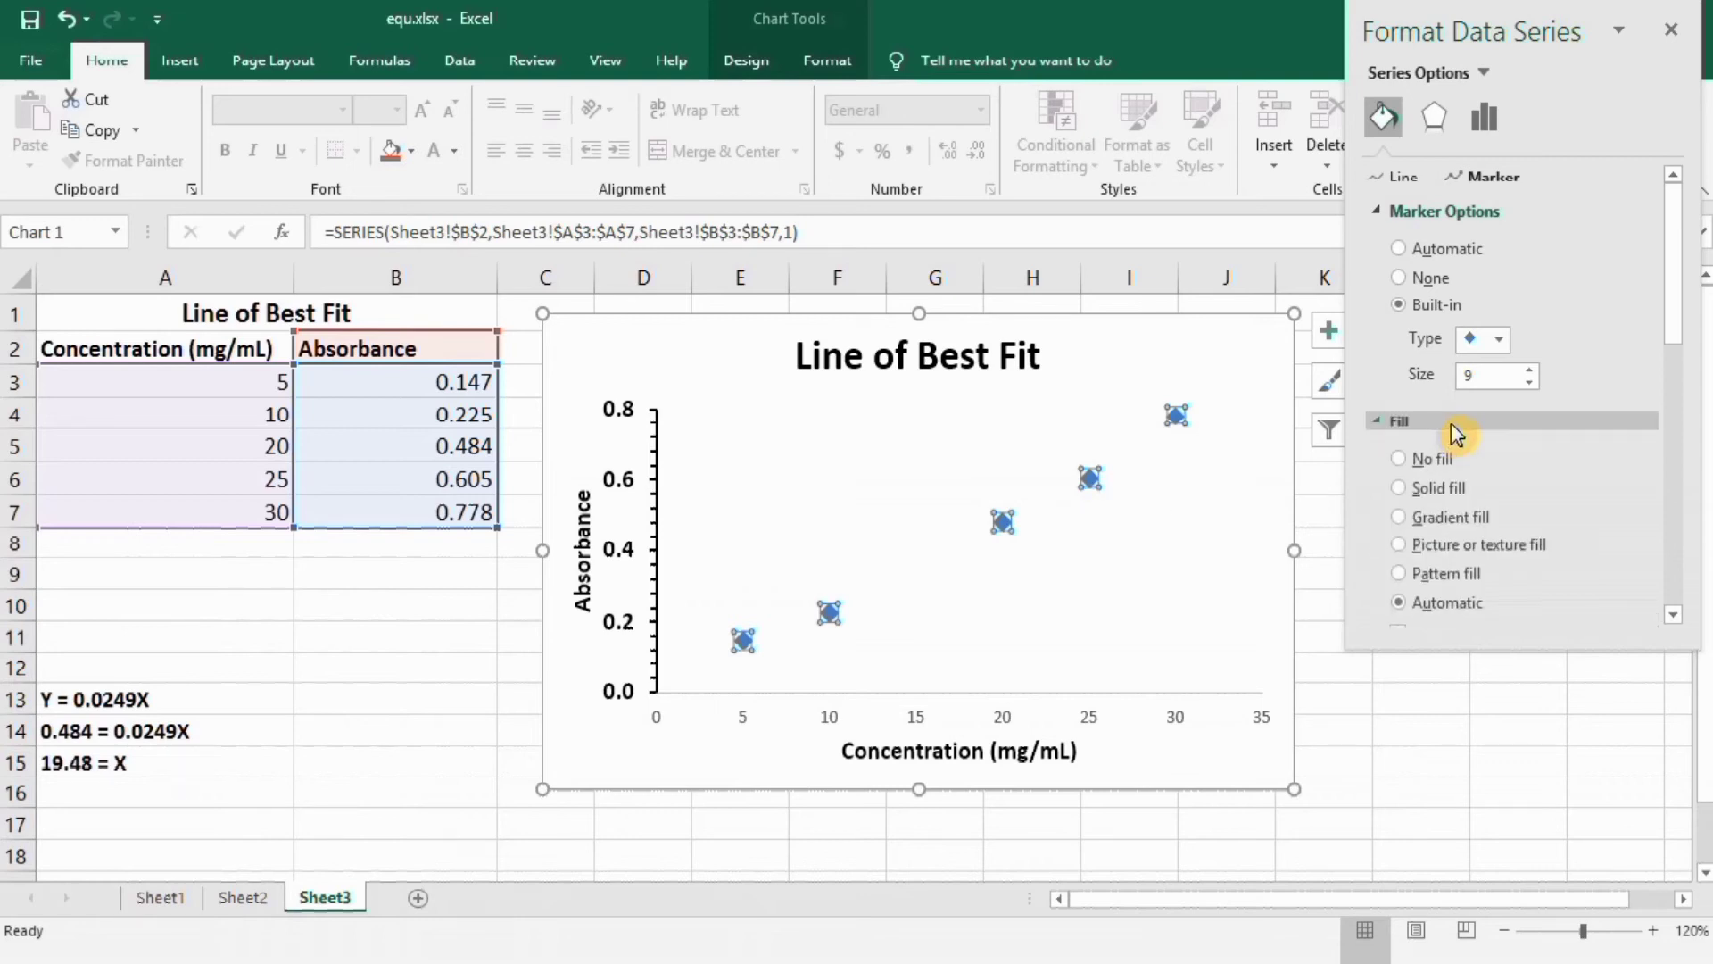
drag(1684, 317, 1683, 353)
click(1407, 395)
click(1649, 589)
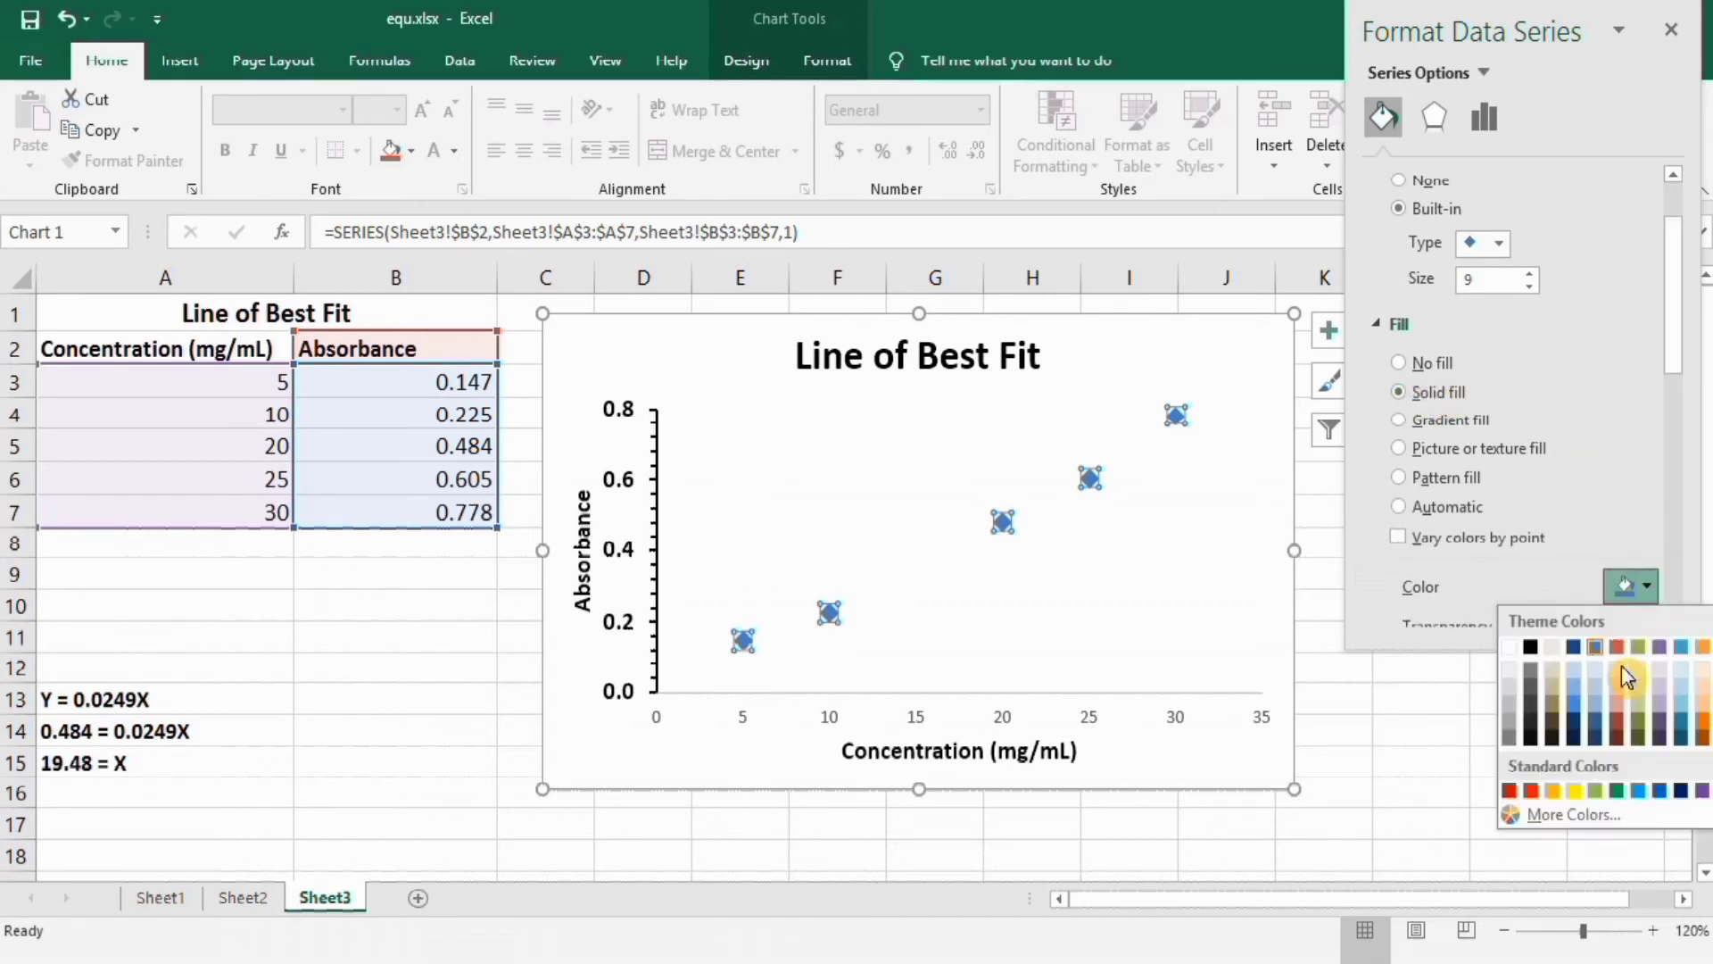
click(1530, 791)
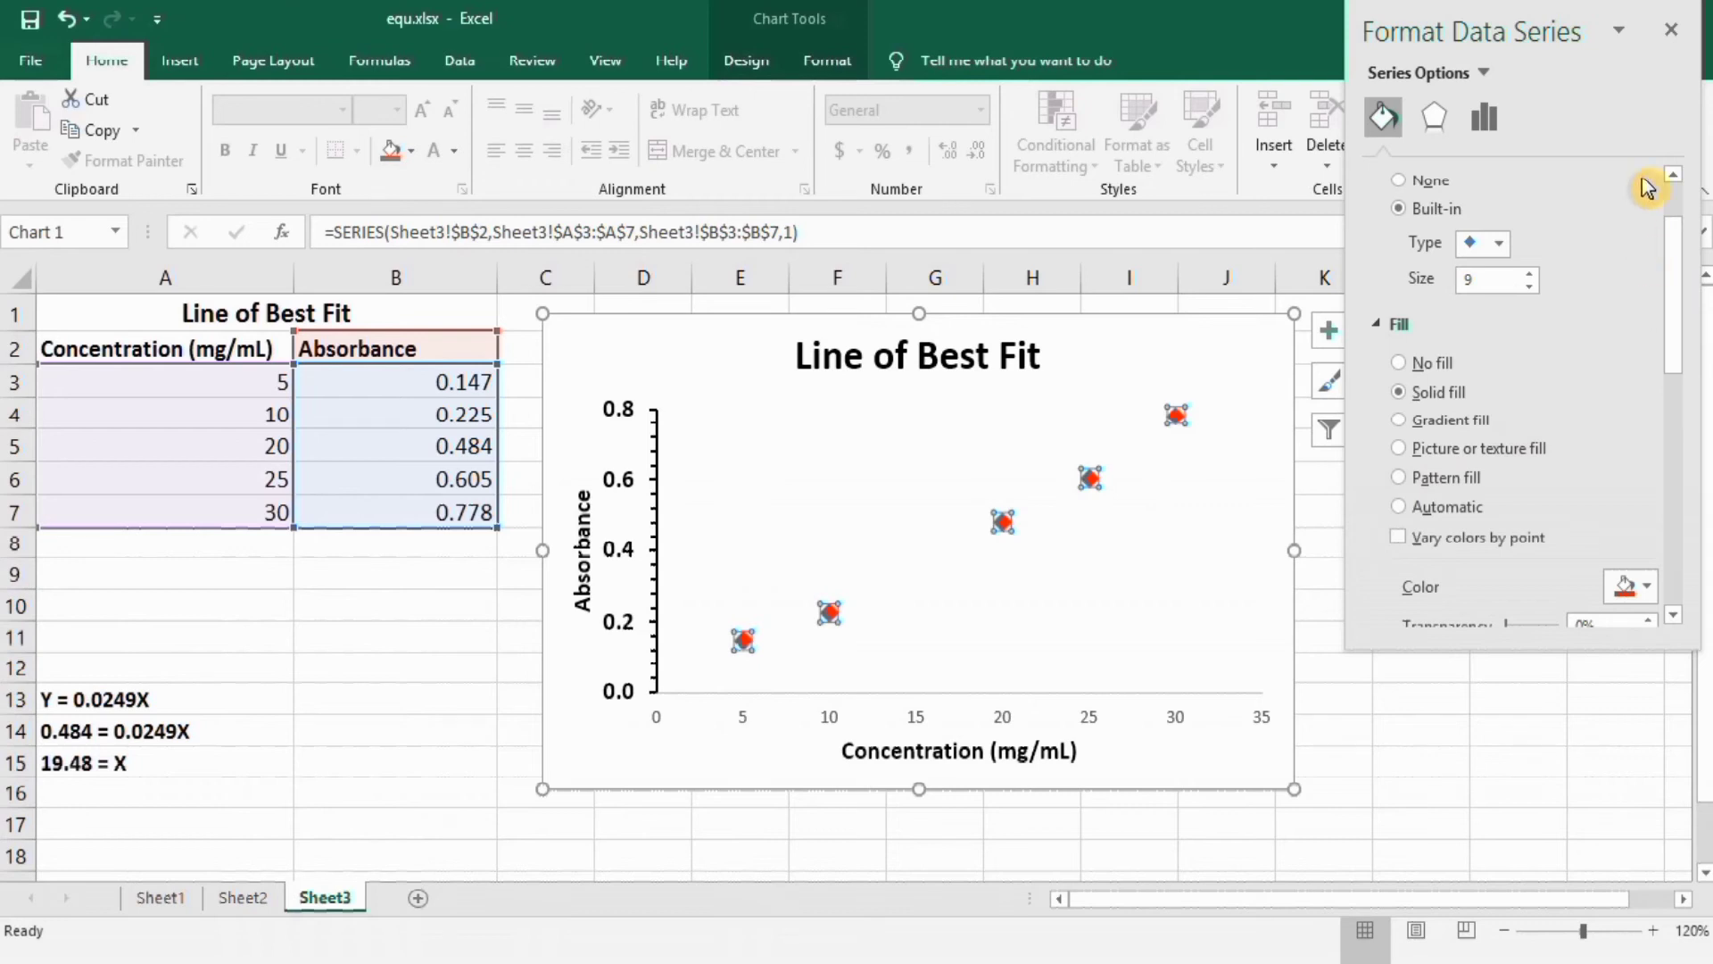
Close the Format pane and check Trendline in Chart Elements to add a linear trendline.
click(1674, 34)
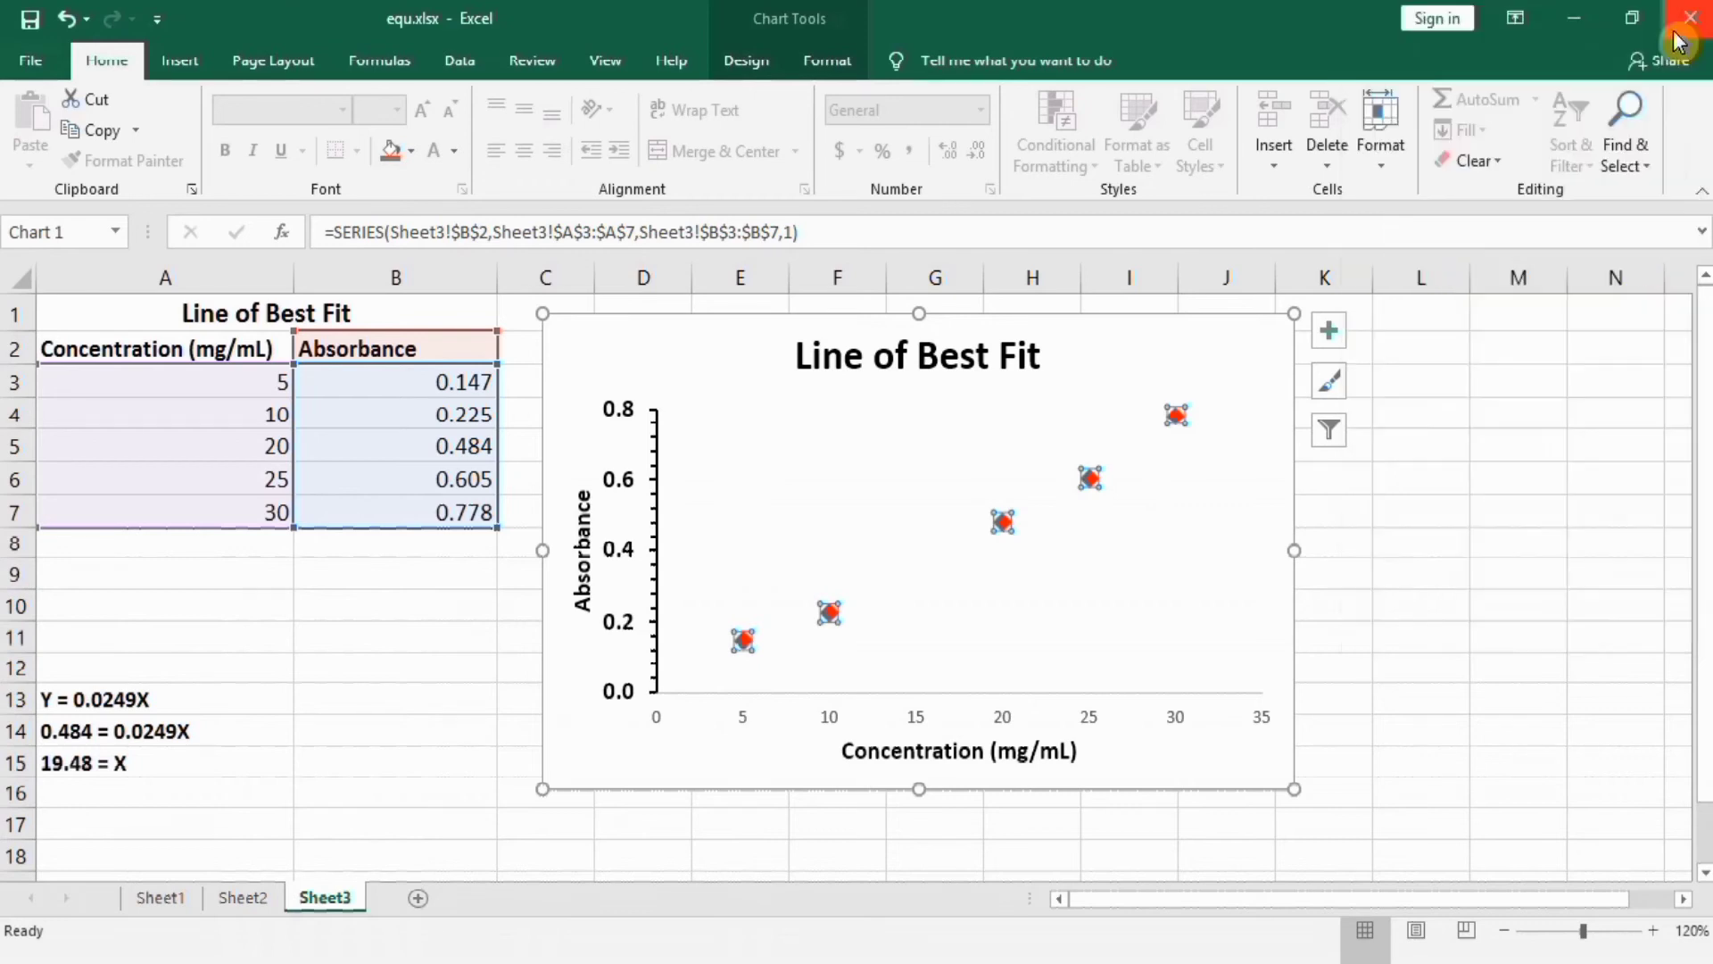
click(1331, 330)
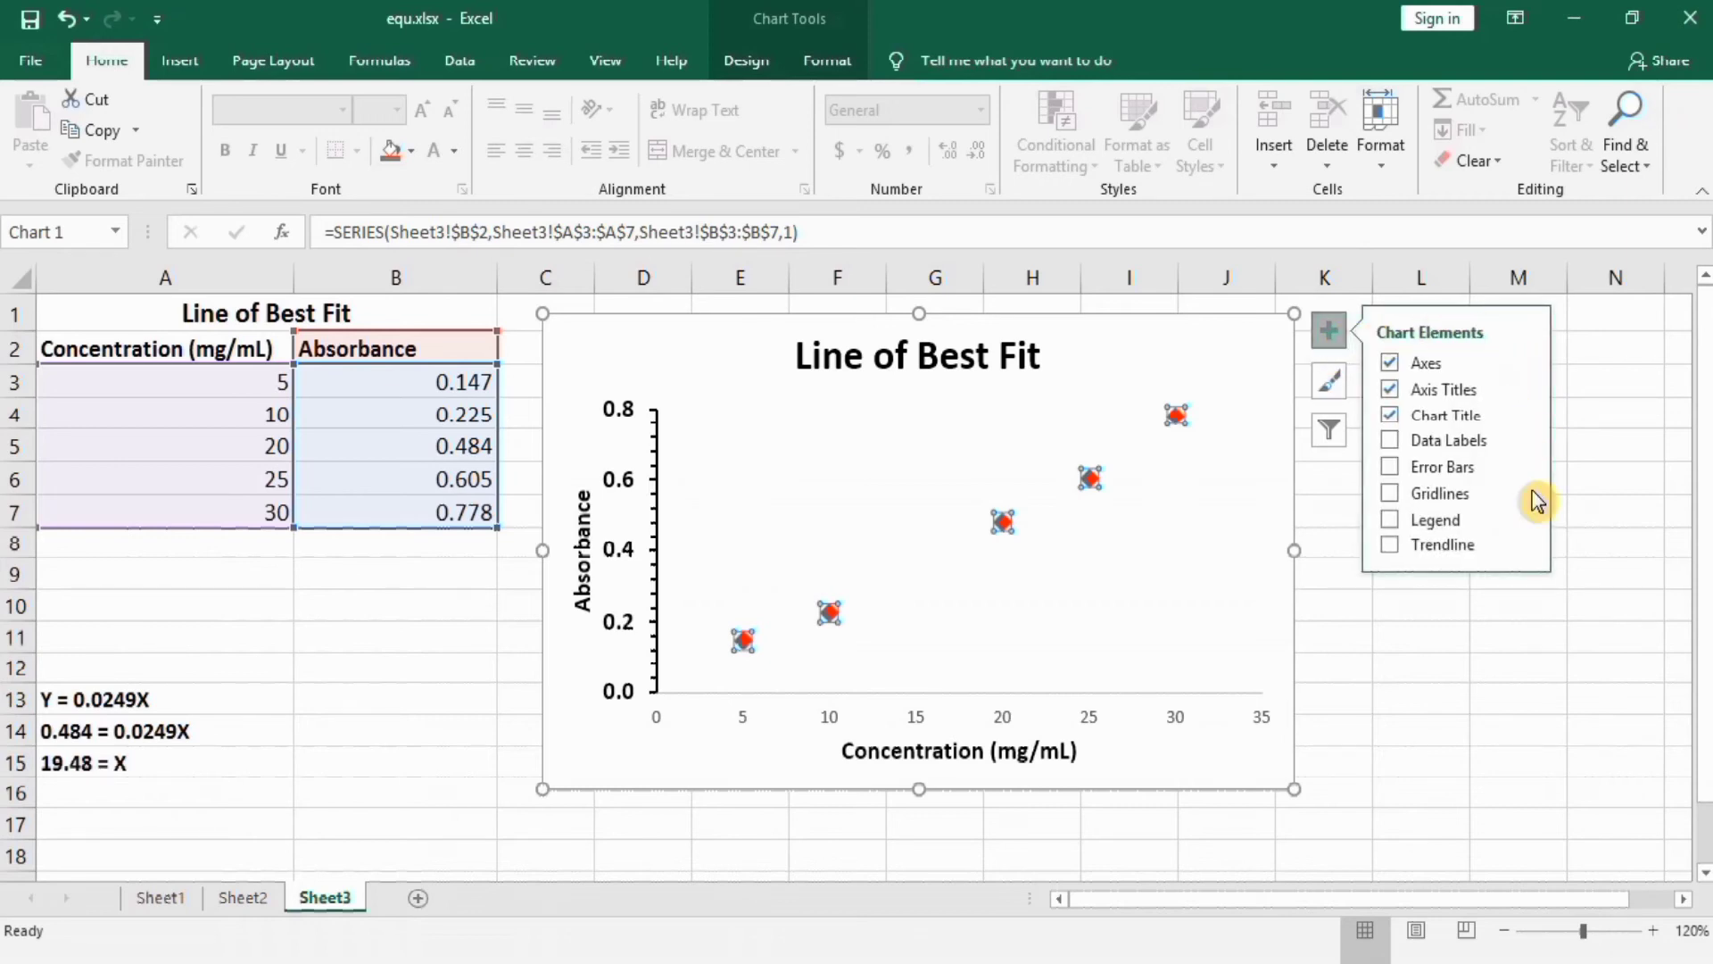
click(1389, 549)
click(1336, 694)
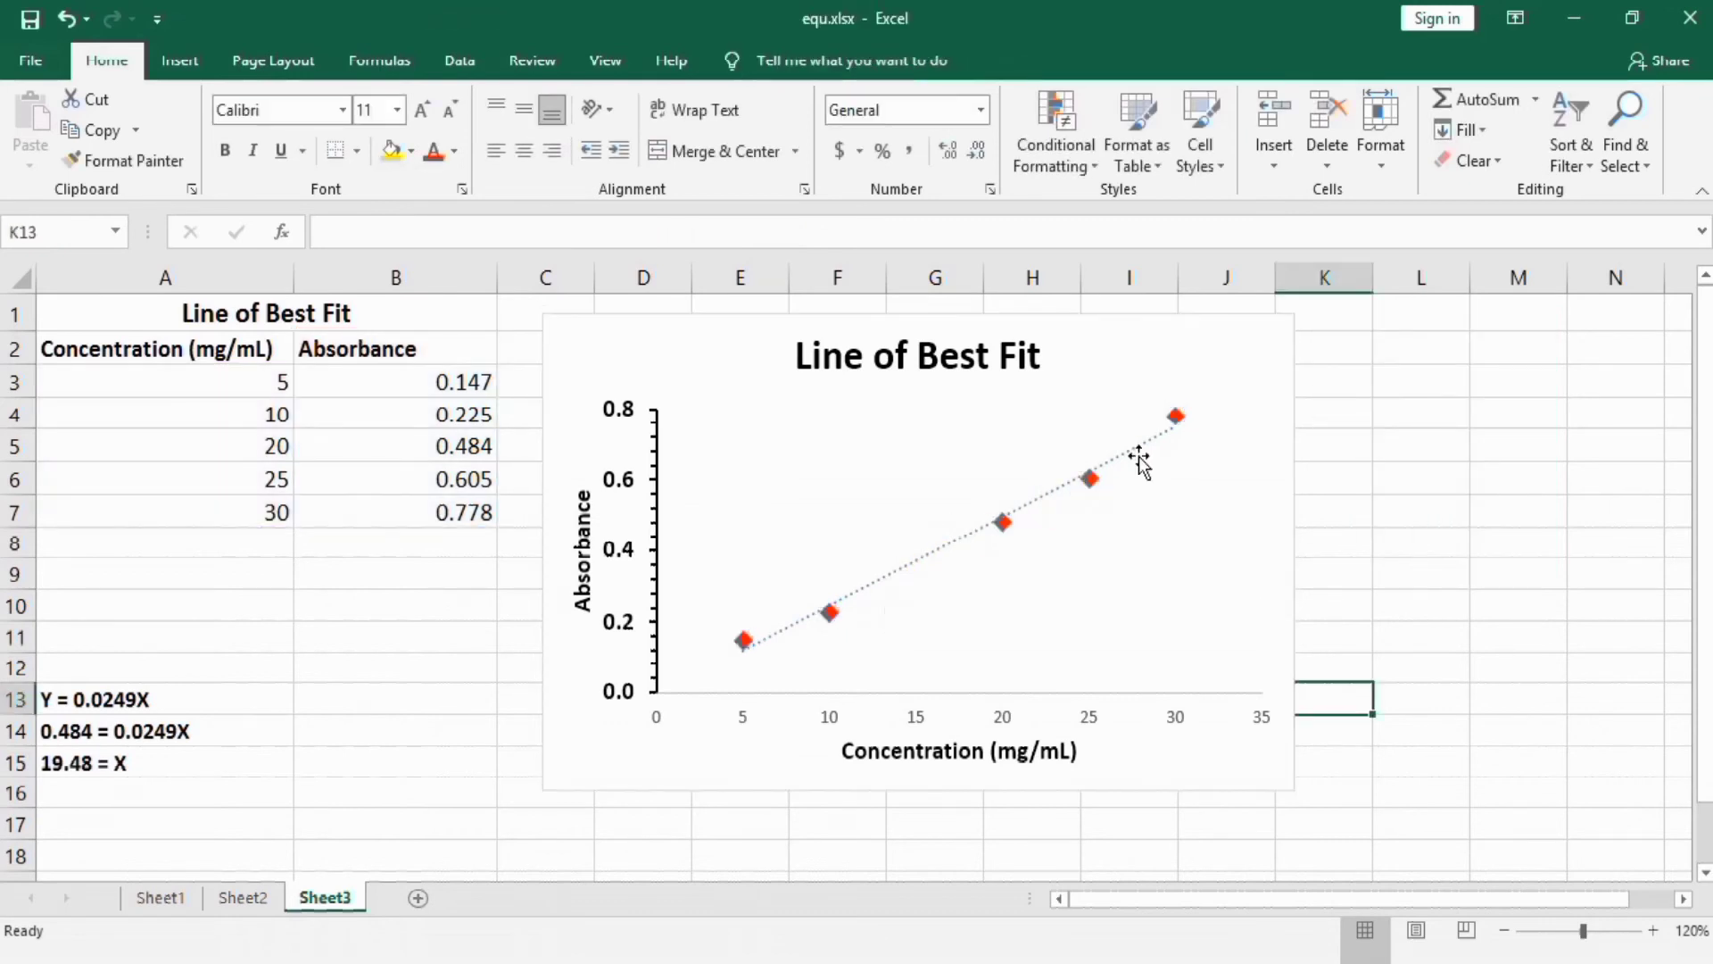
click(937, 558)
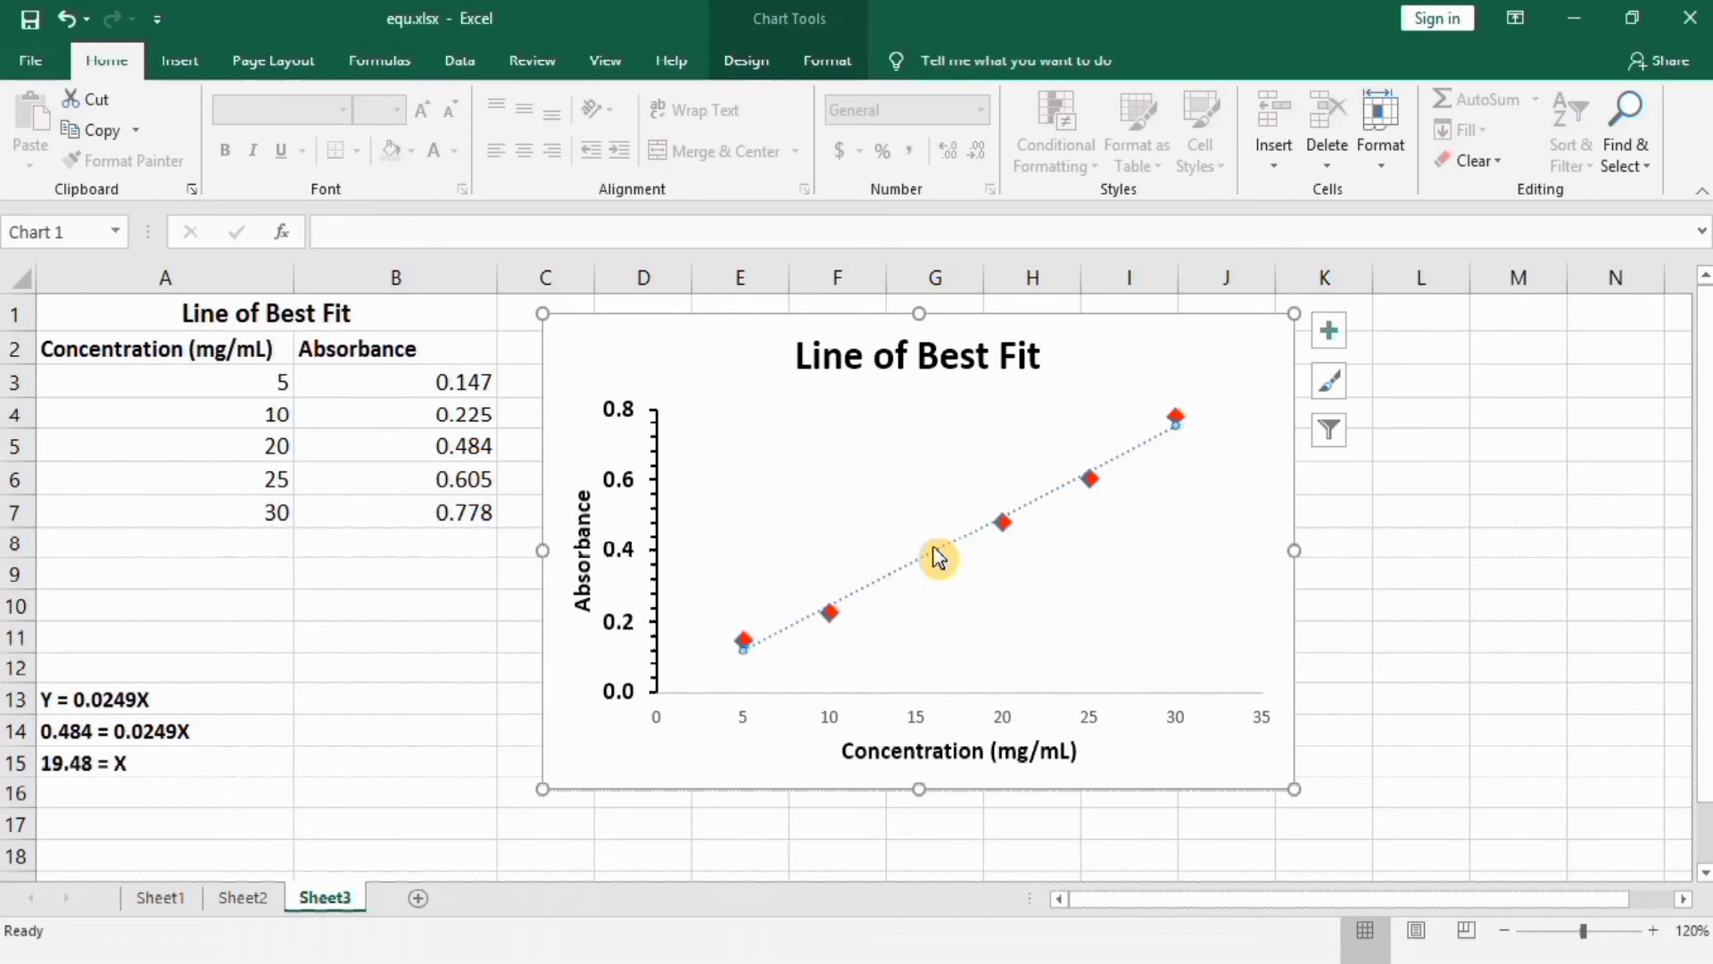
Display the trendline equation y = 0.0252x - 0.0055 and R² = 0.9909 on the chart.
right_click(937, 557)
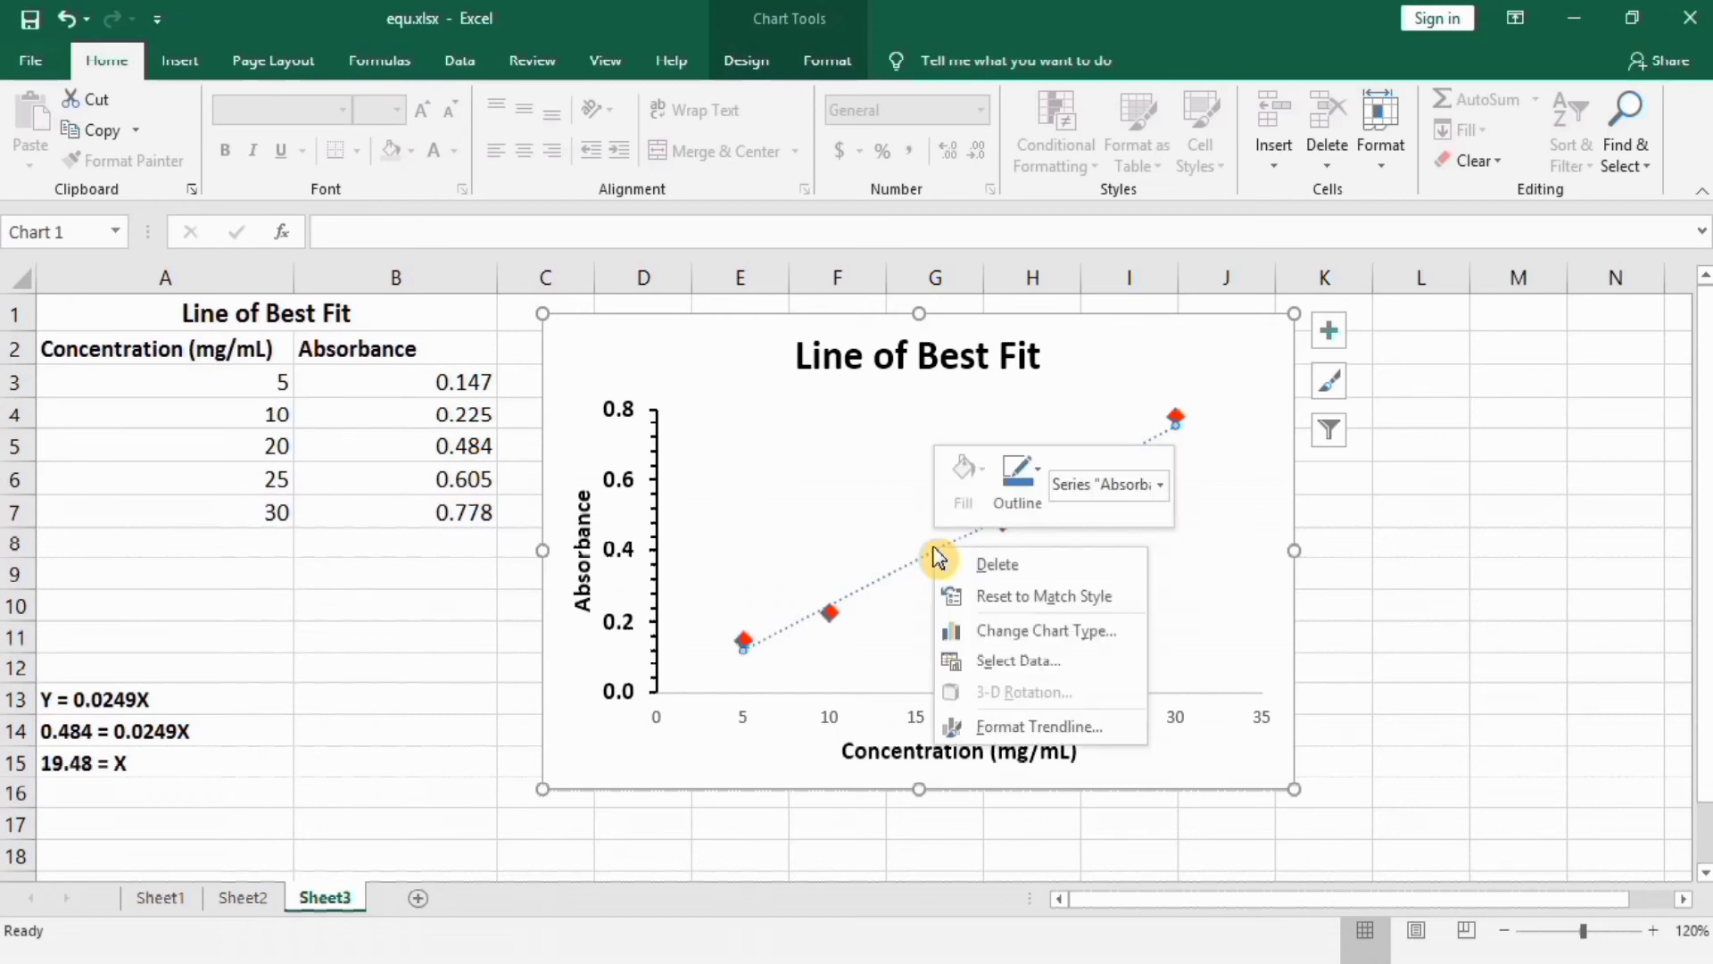
click(1027, 732)
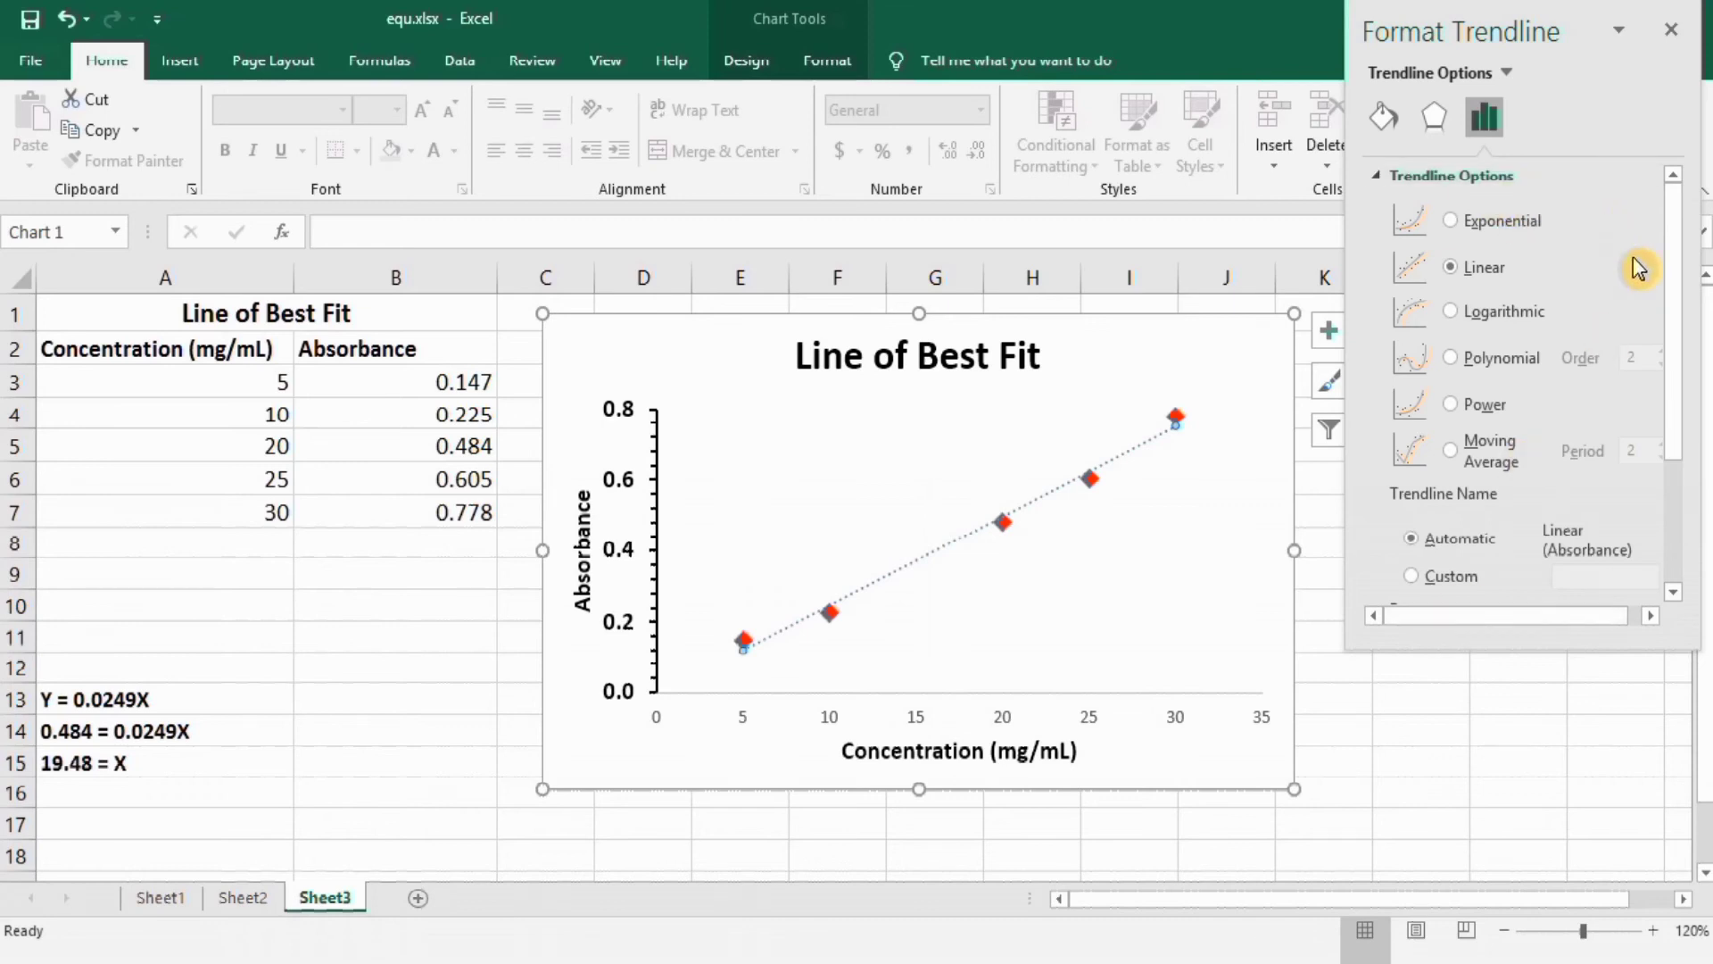
drag(1681, 231, 1668, 398)
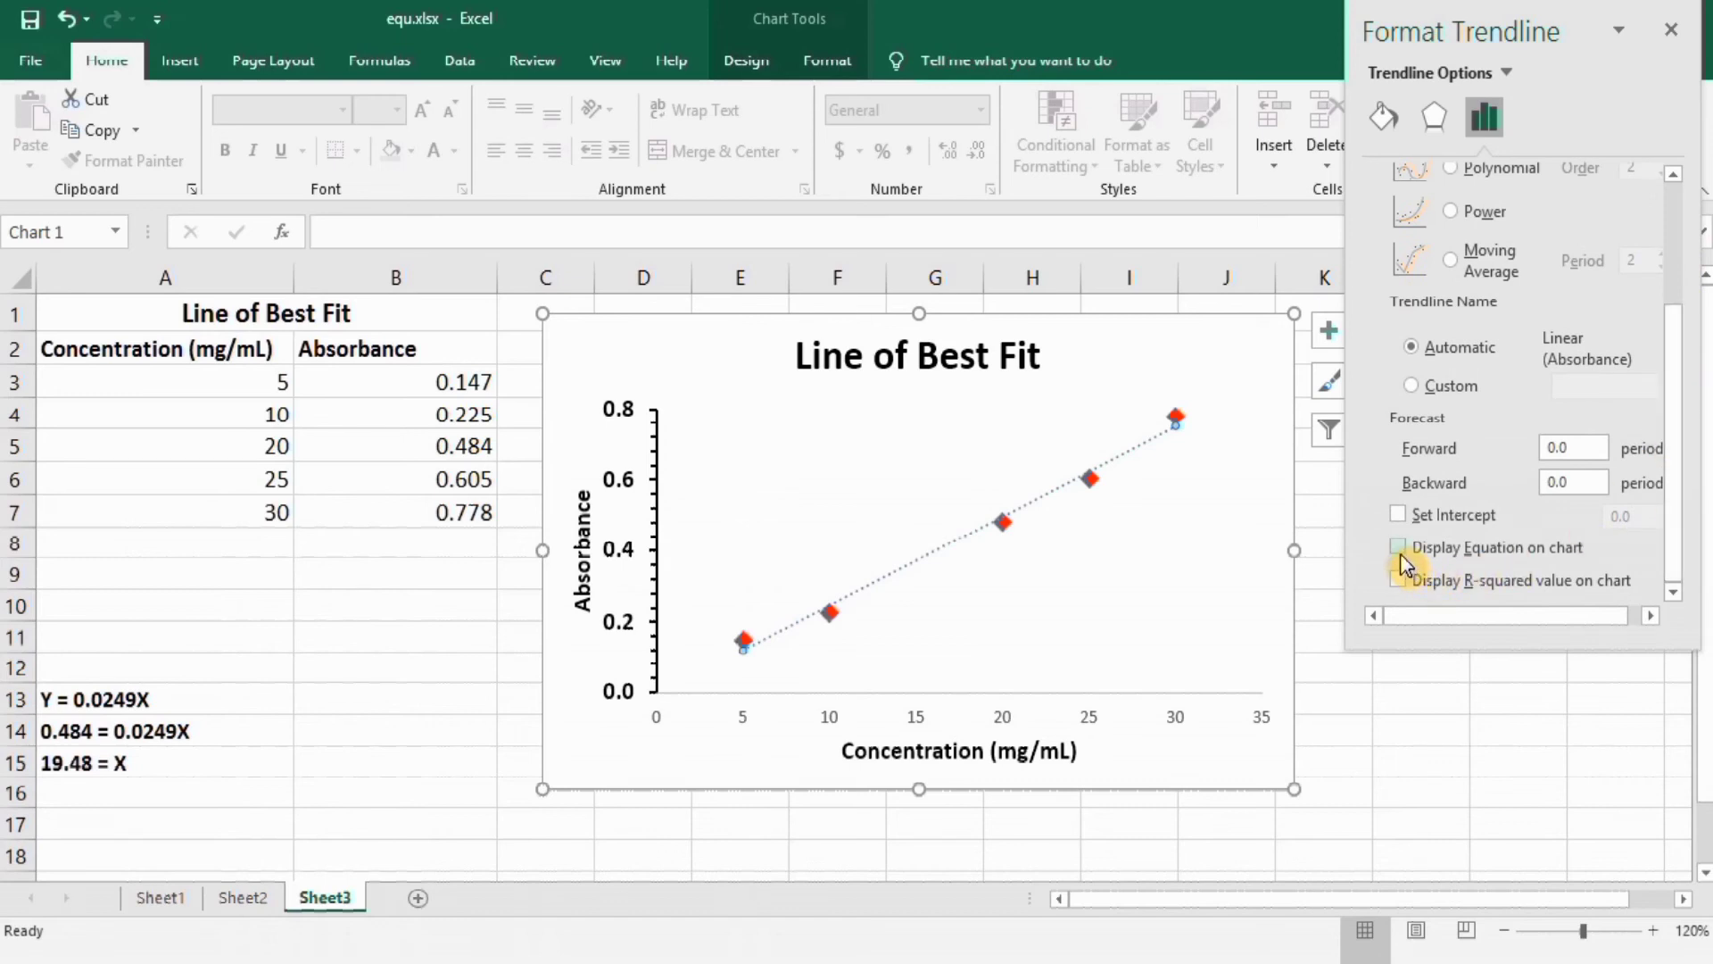
click(1398, 547)
click(1398, 581)
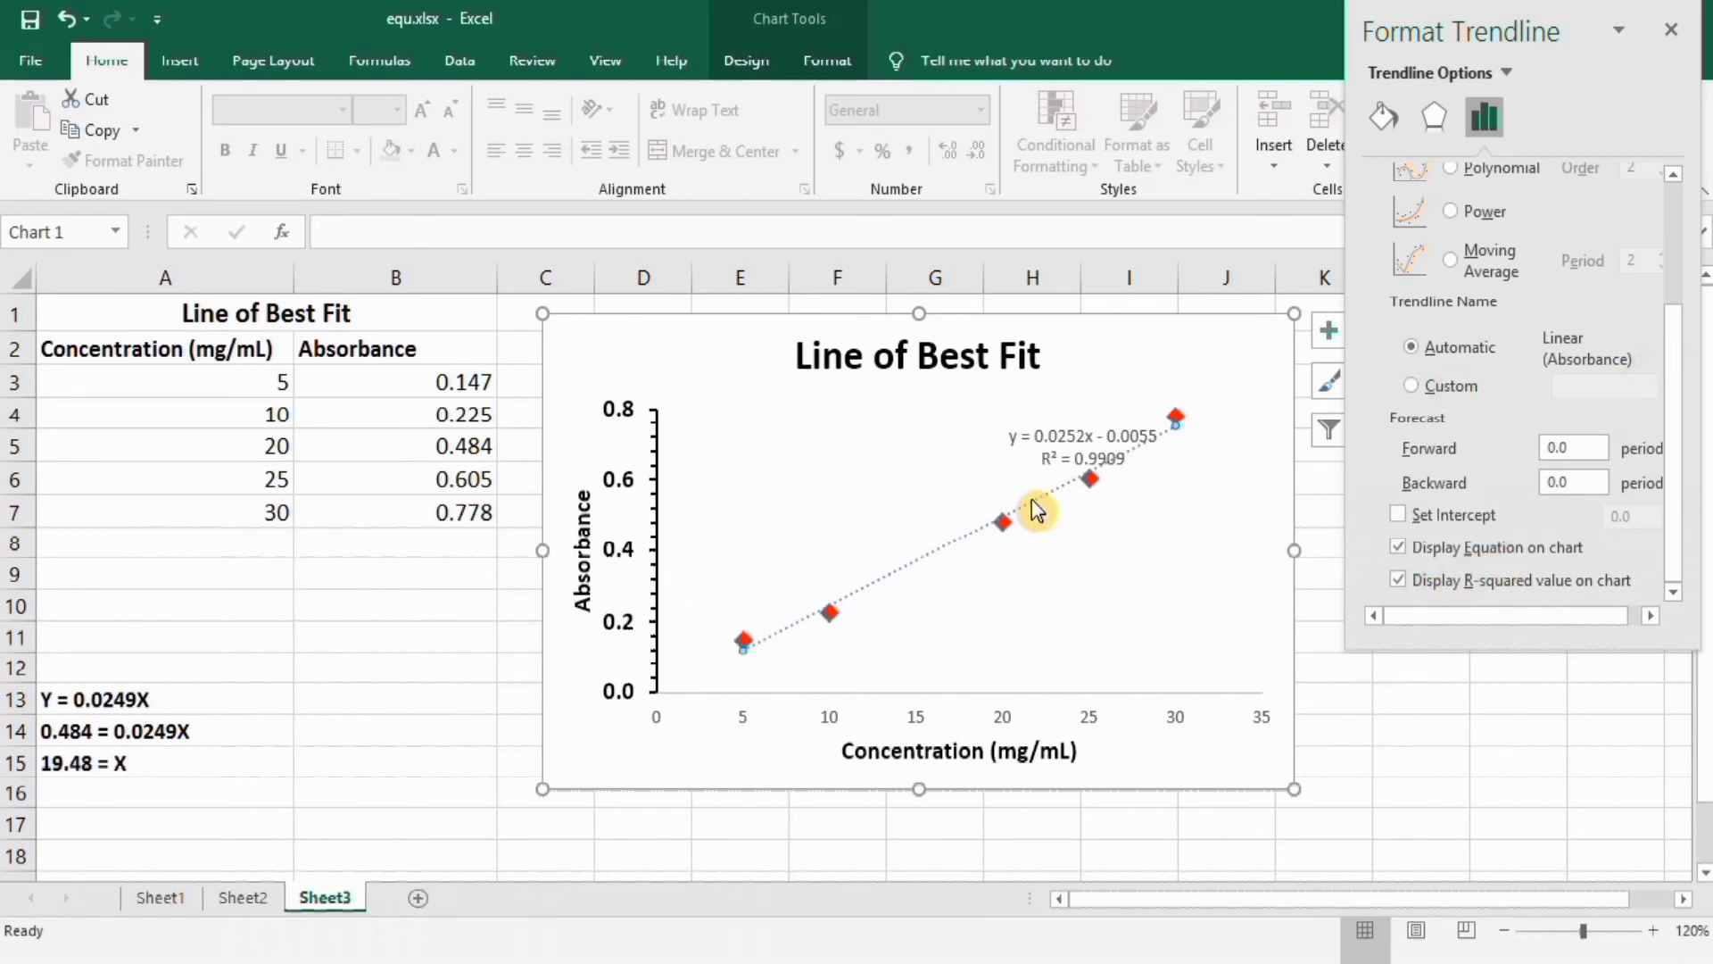
Make the trendline a solid line 2 pt wide.
click(1384, 115)
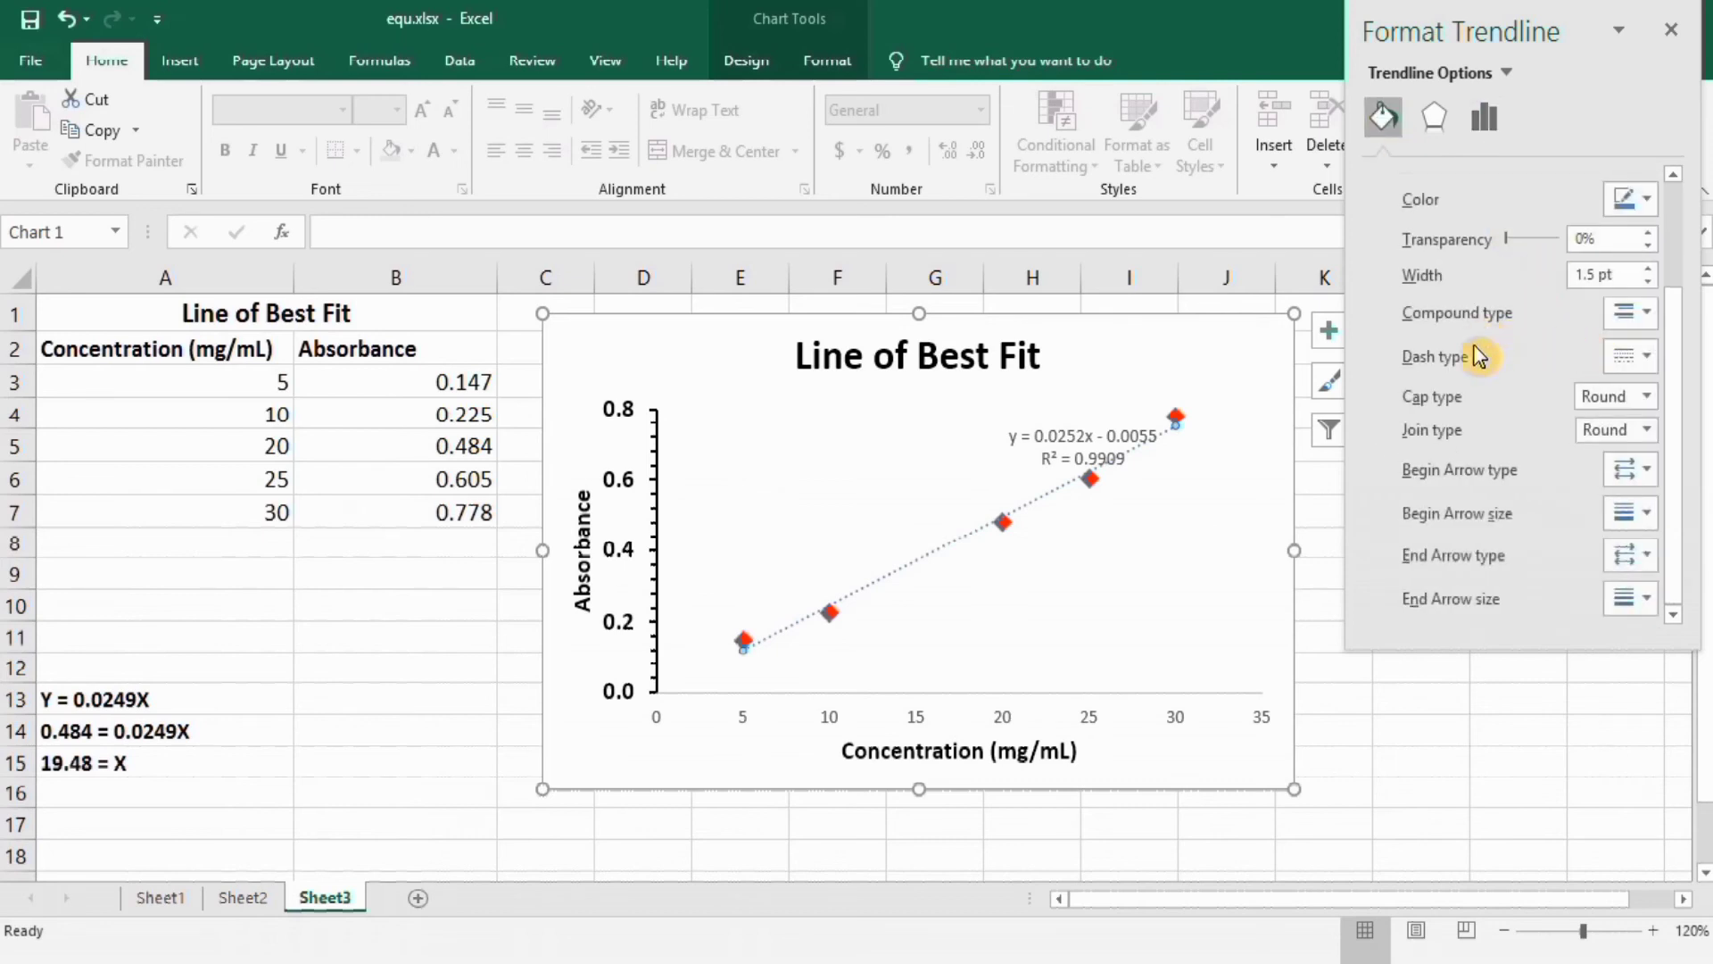
drag(1678, 324, 1683, 223)
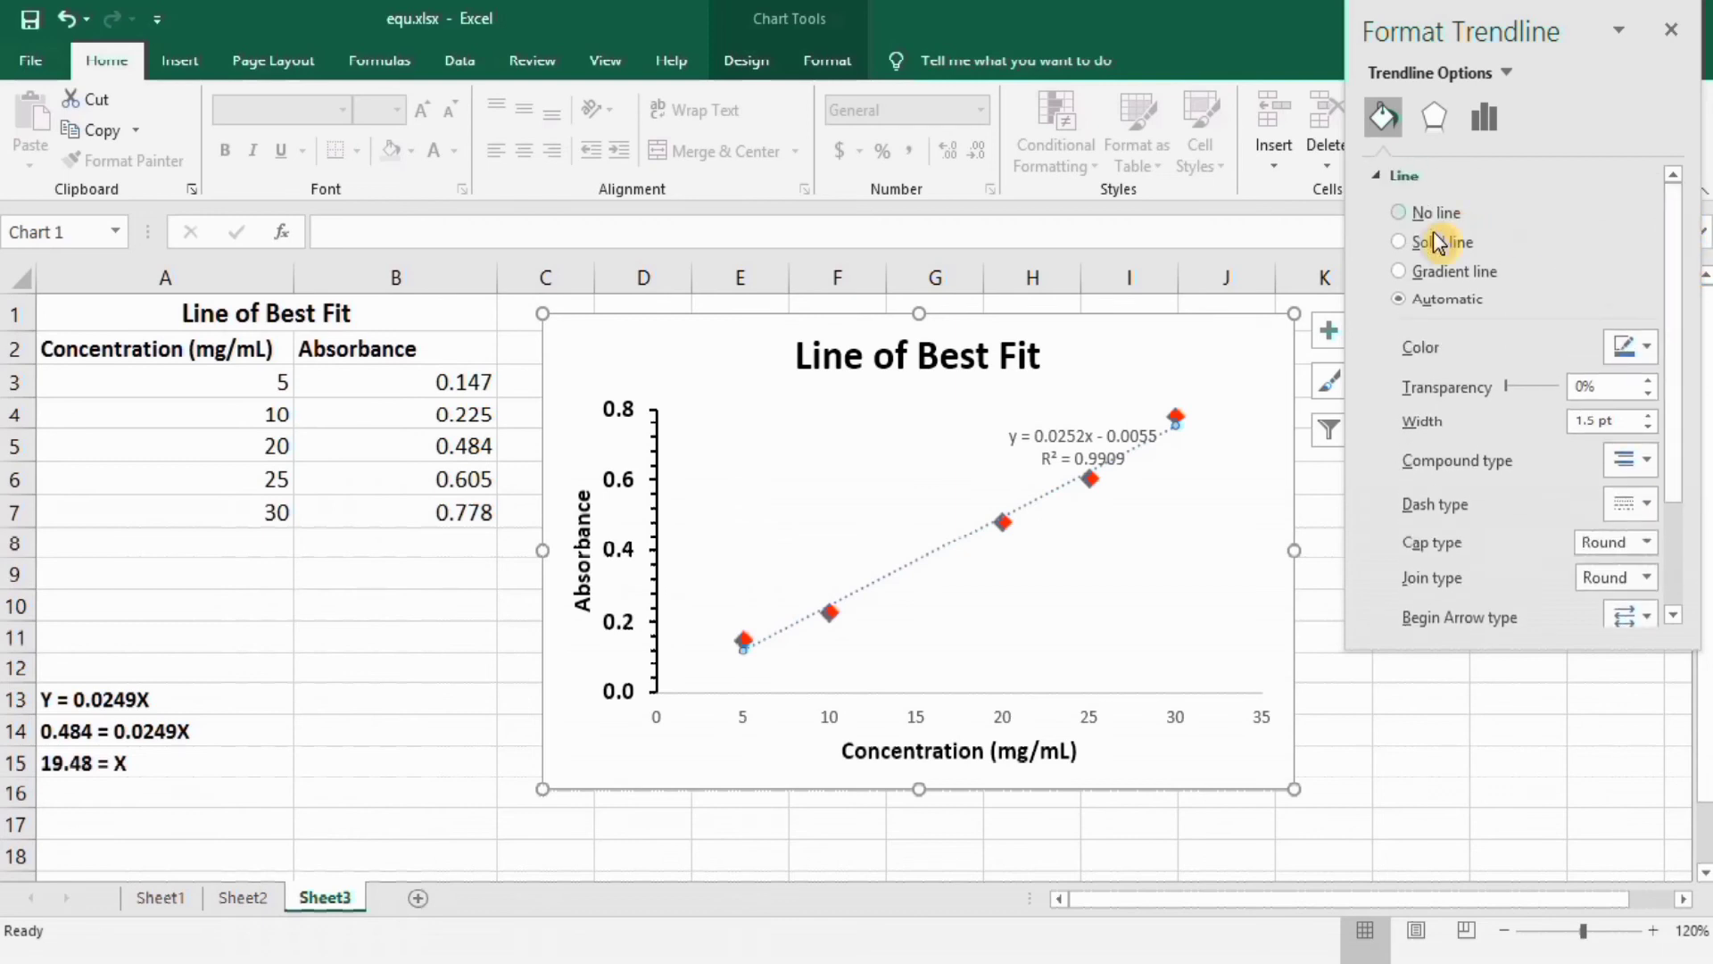
click(1399, 242)
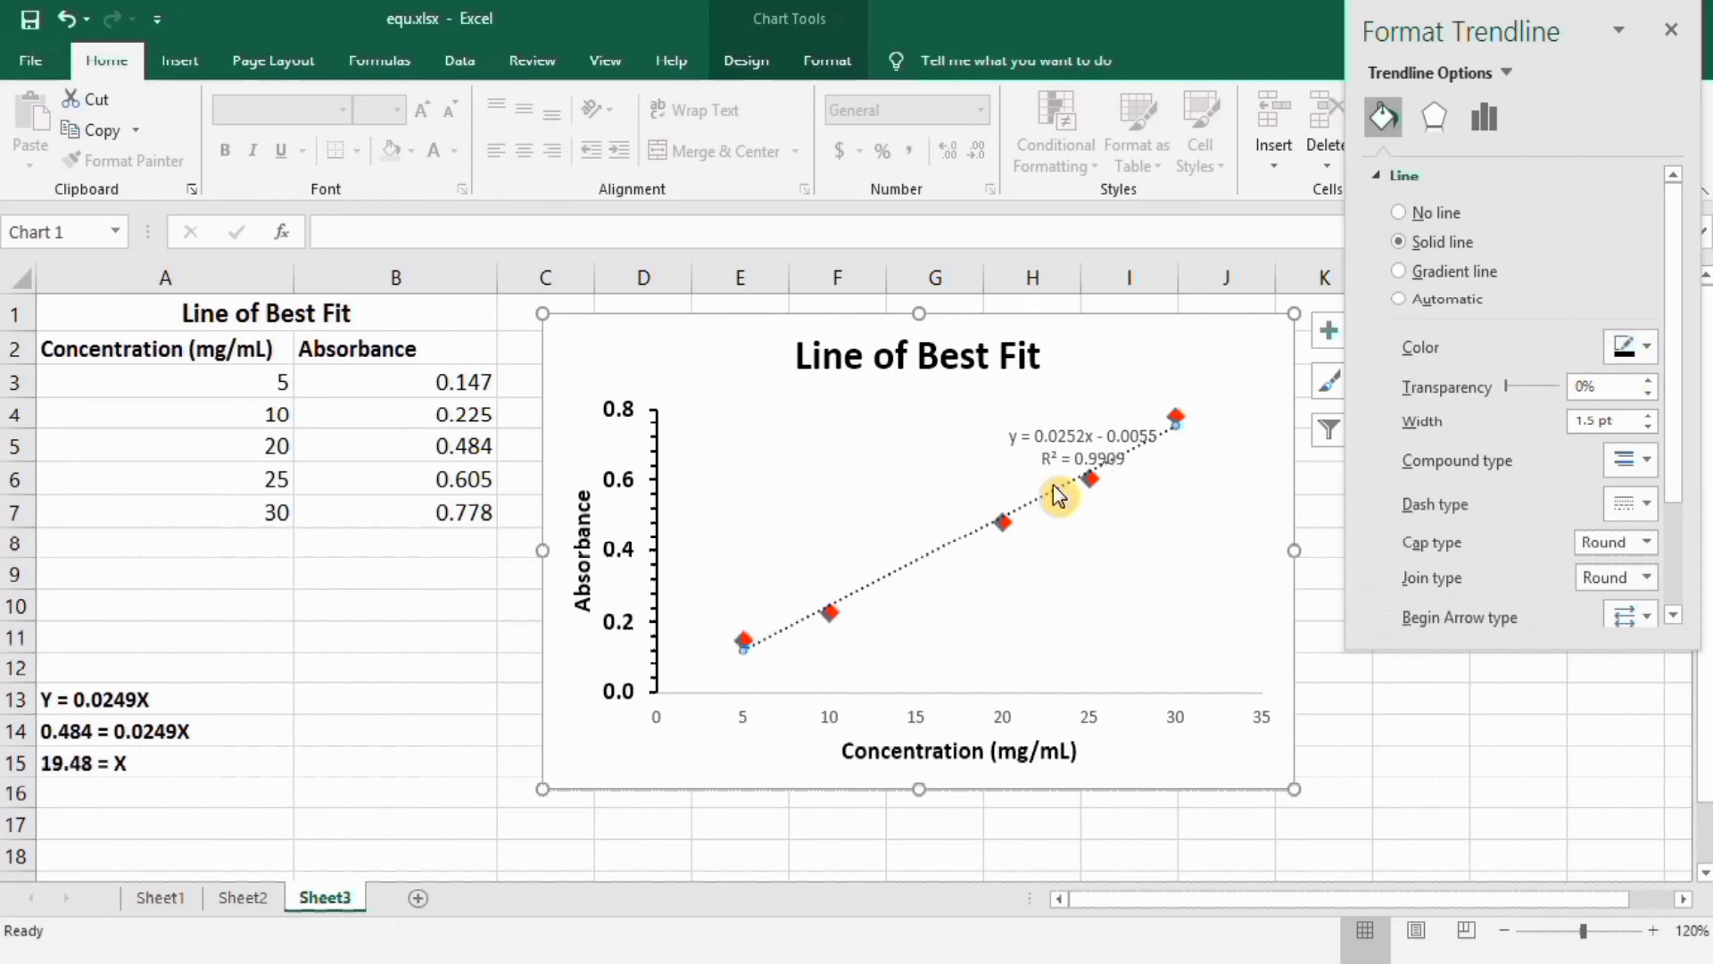
click(1651, 415)
click(1651, 415)
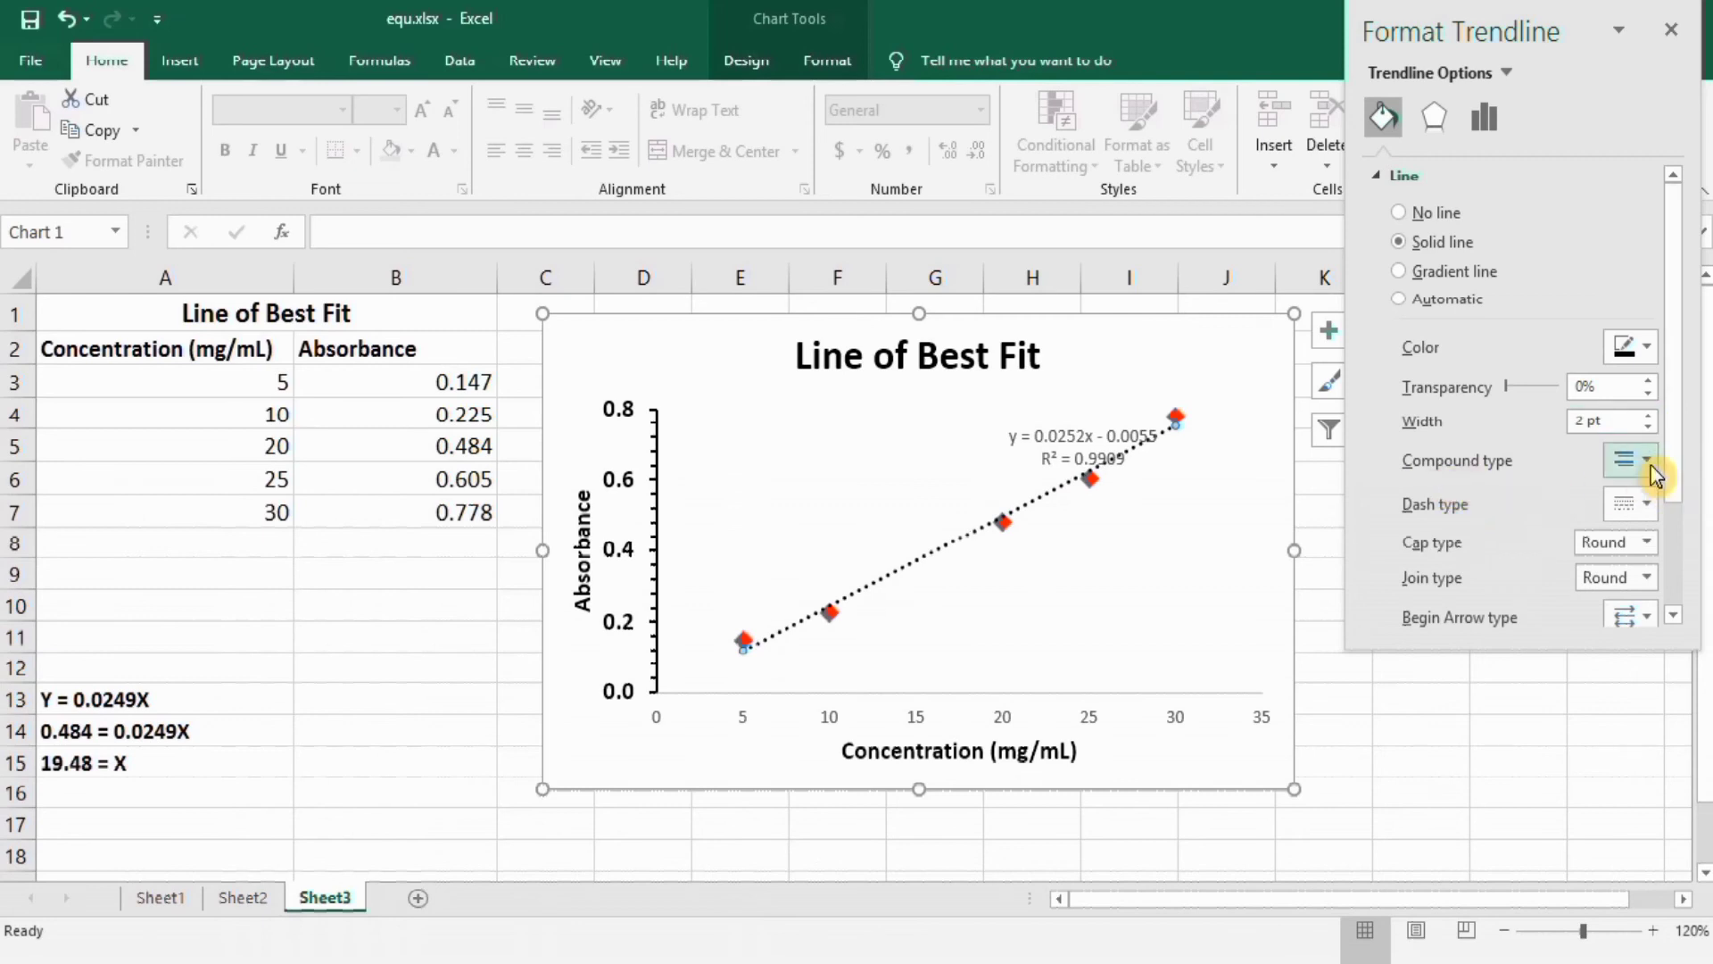
Give the trendline a dashed dash type, then select the equation and R² label.
click(1648, 459)
click(1648, 458)
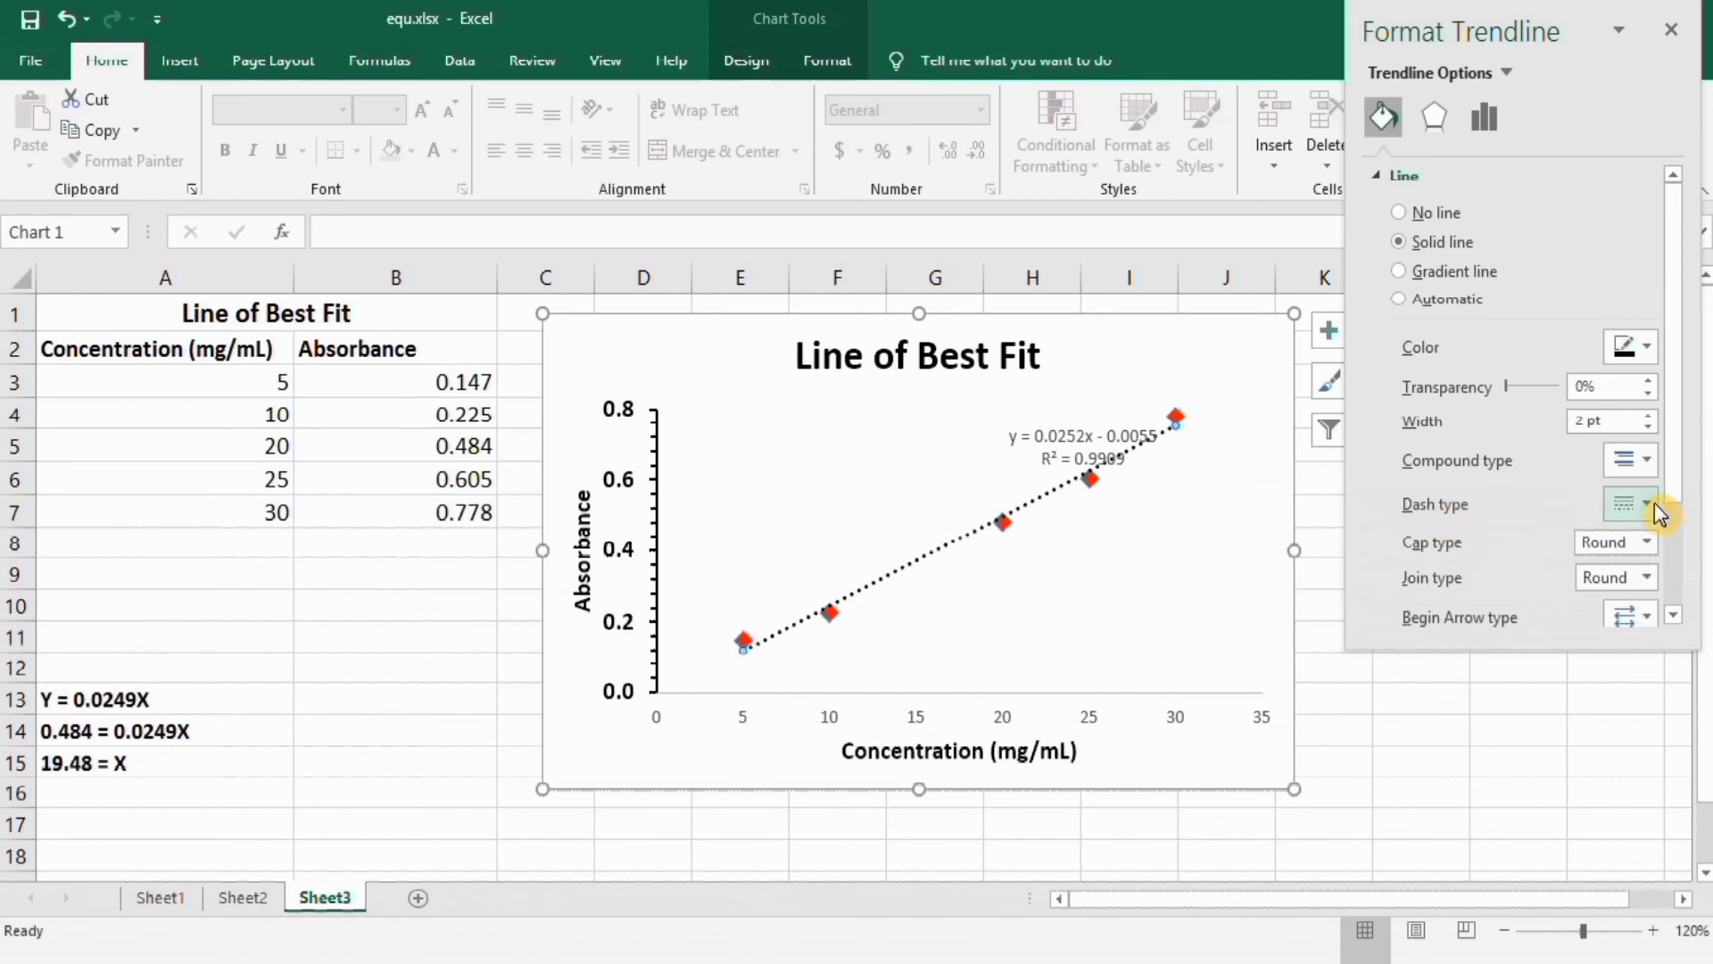
click(1647, 504)
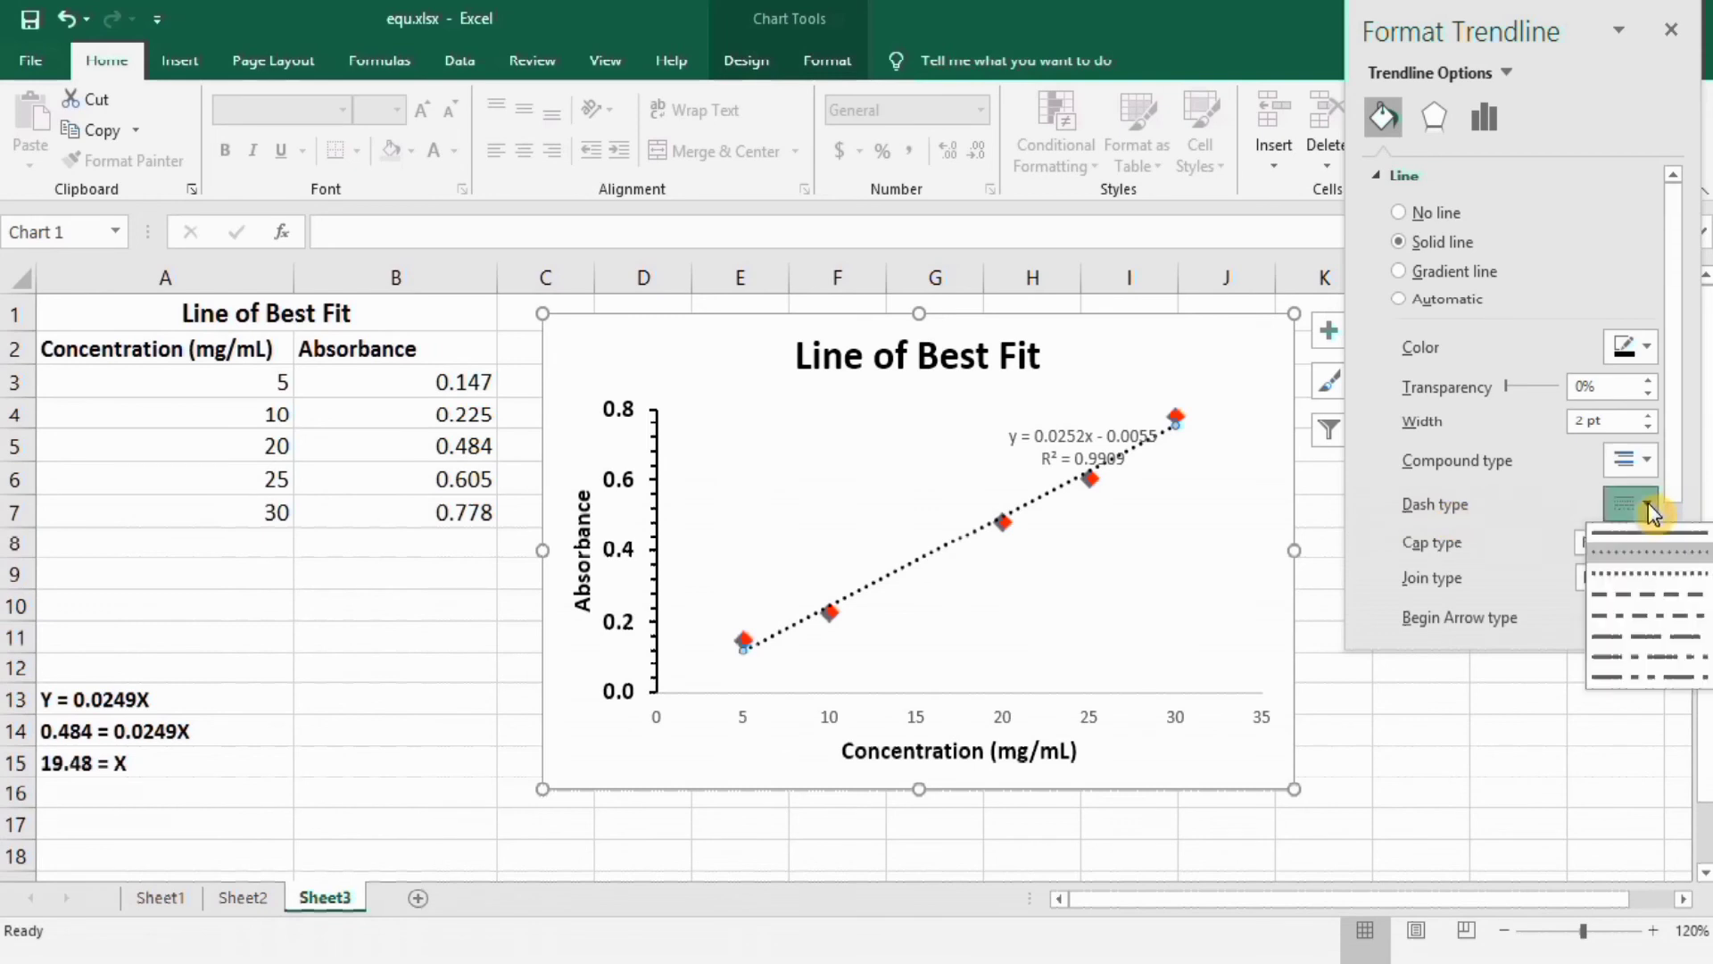
click(1636, 571)
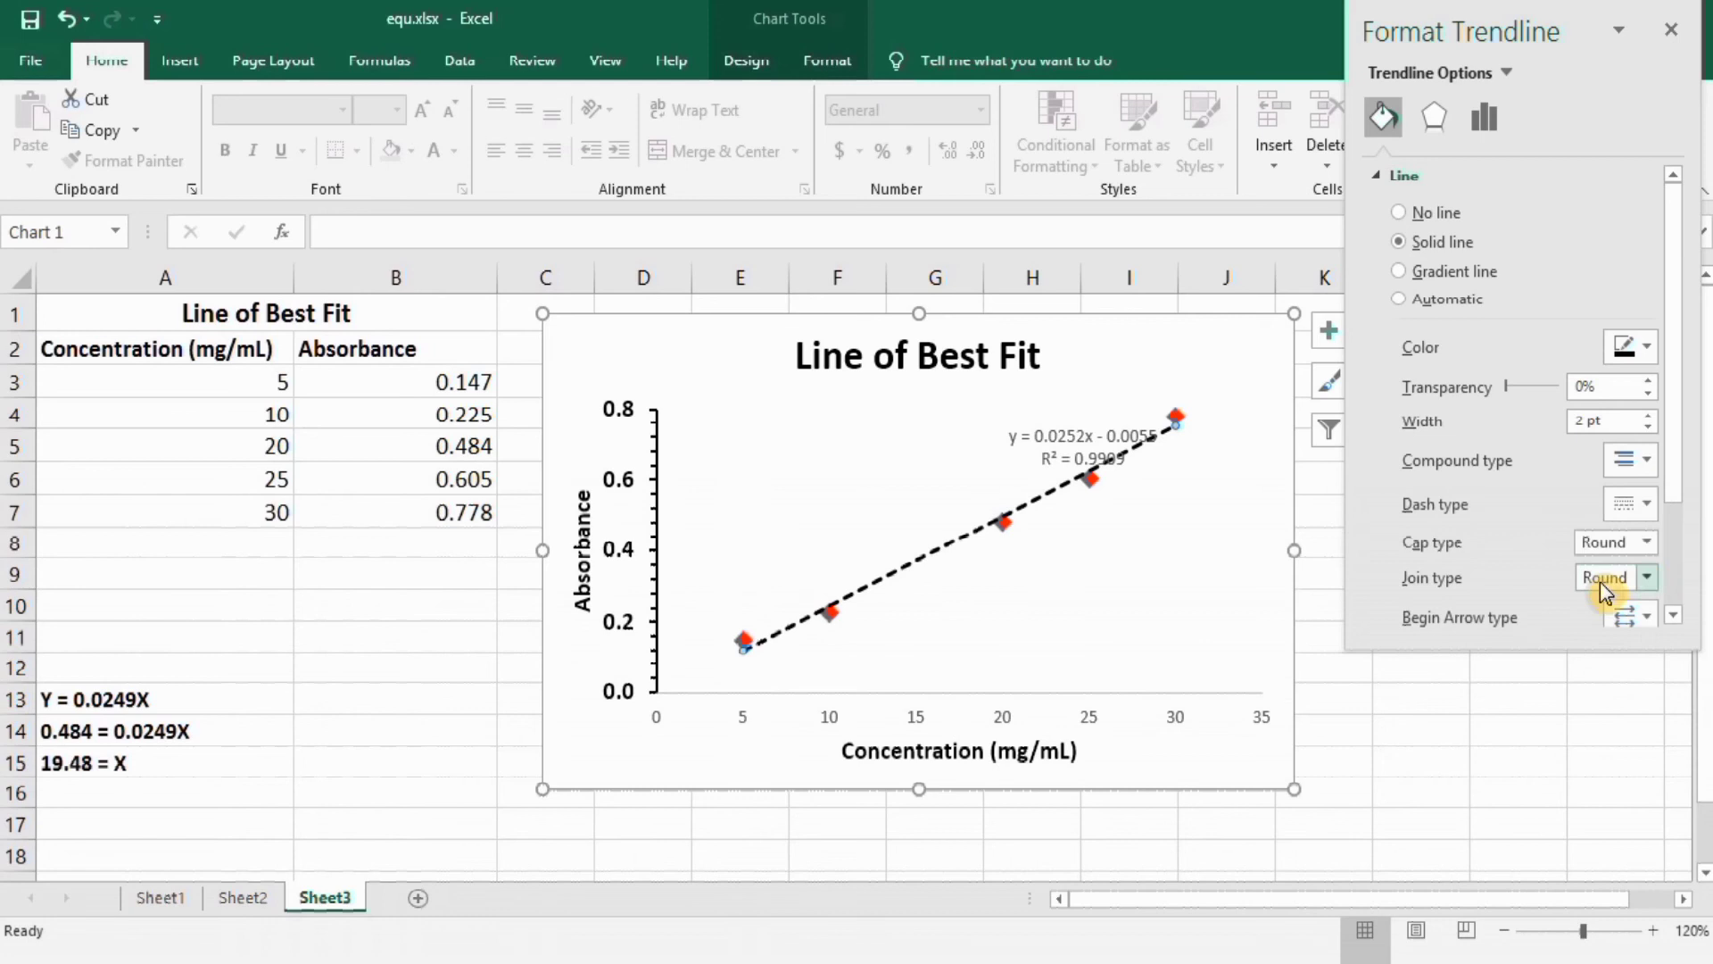
click(1055, 507)
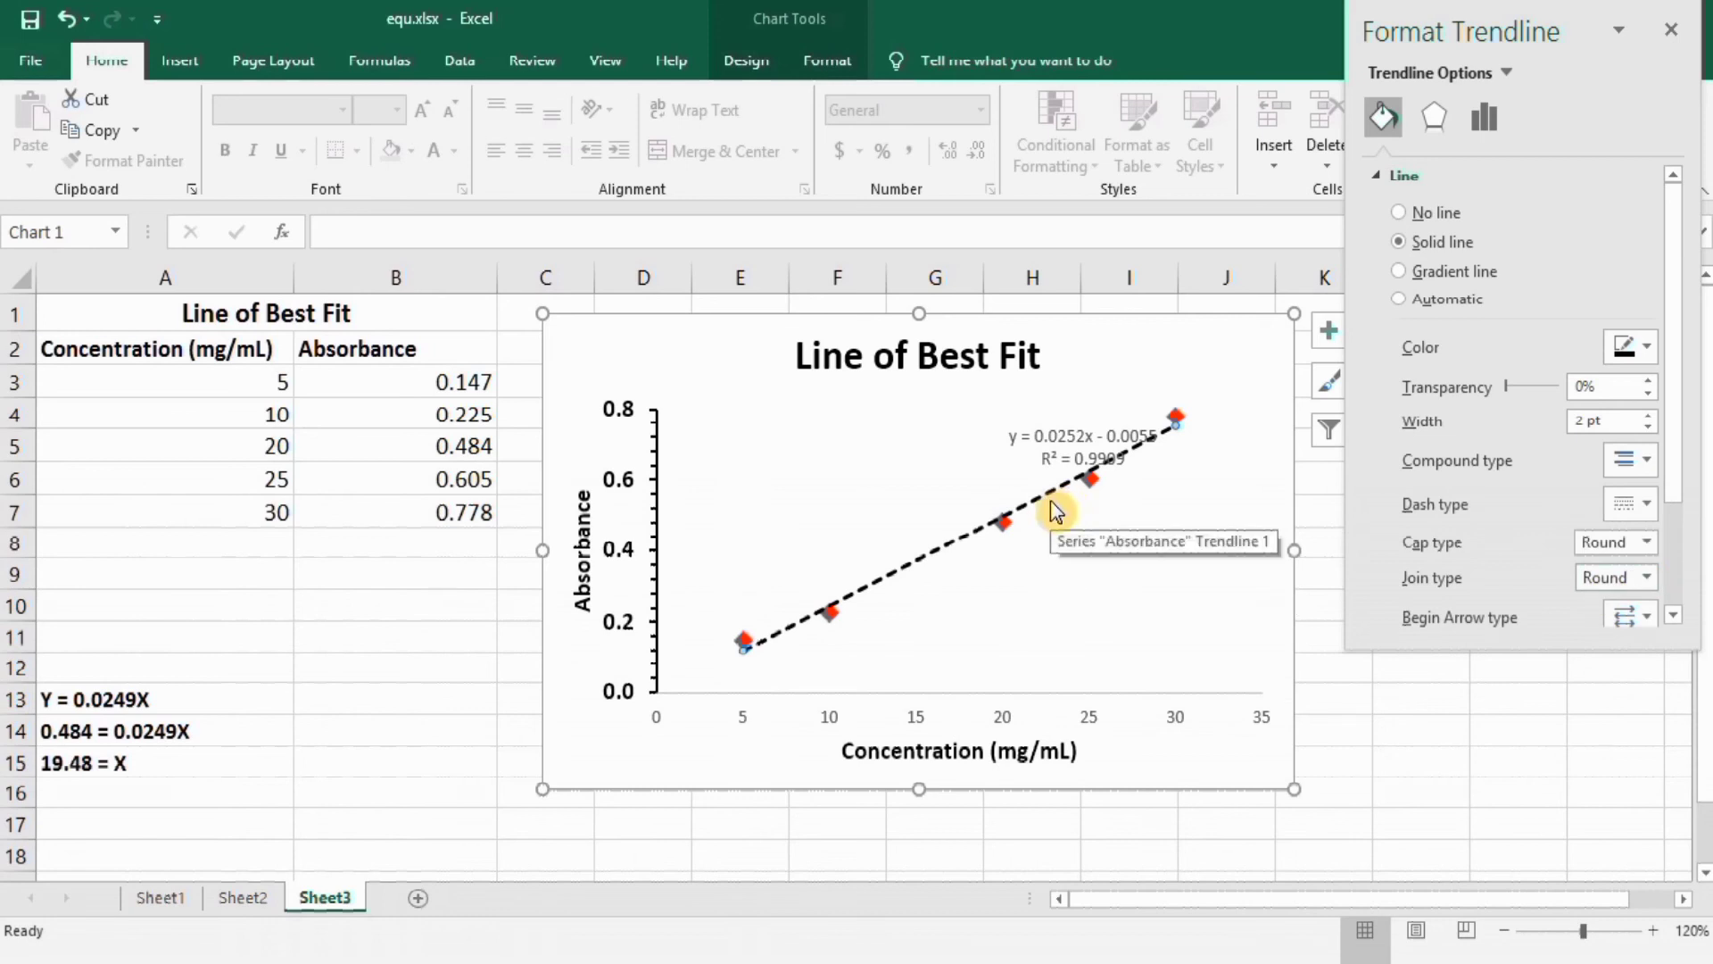
click(1065, 437)
Drag the equation and R² label to the plot's upper left, then select cell A13.
drag(1047, 419, 804, 410)
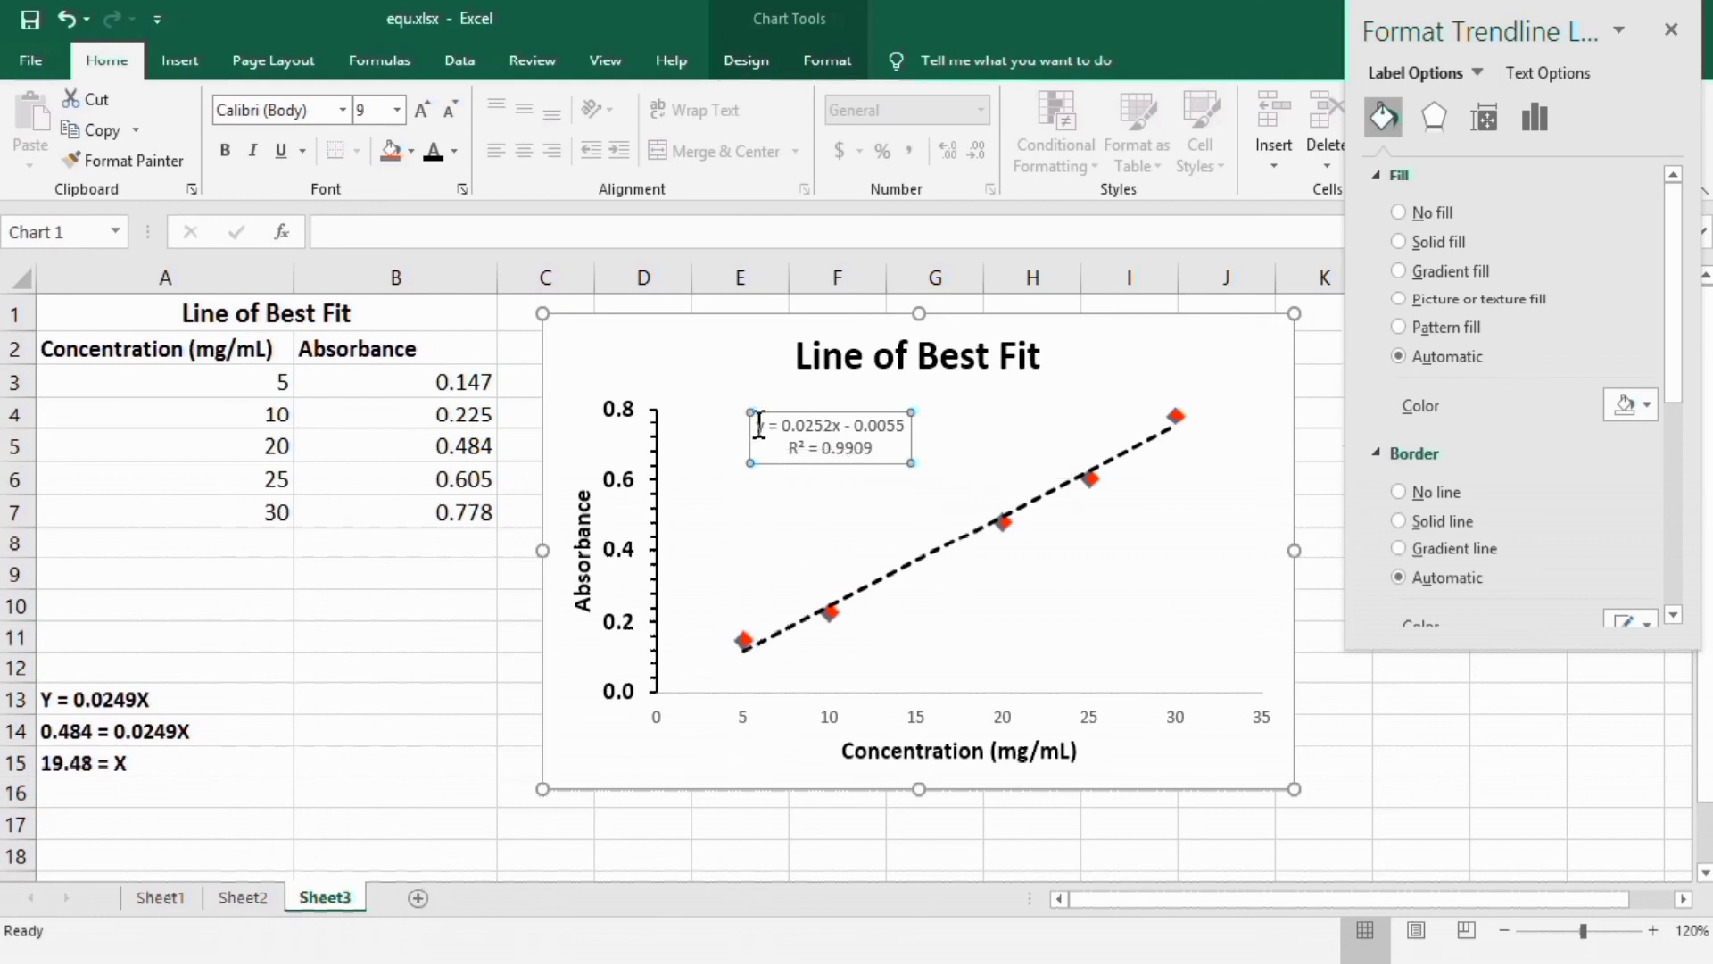
drag(758, 426, 907, 426)
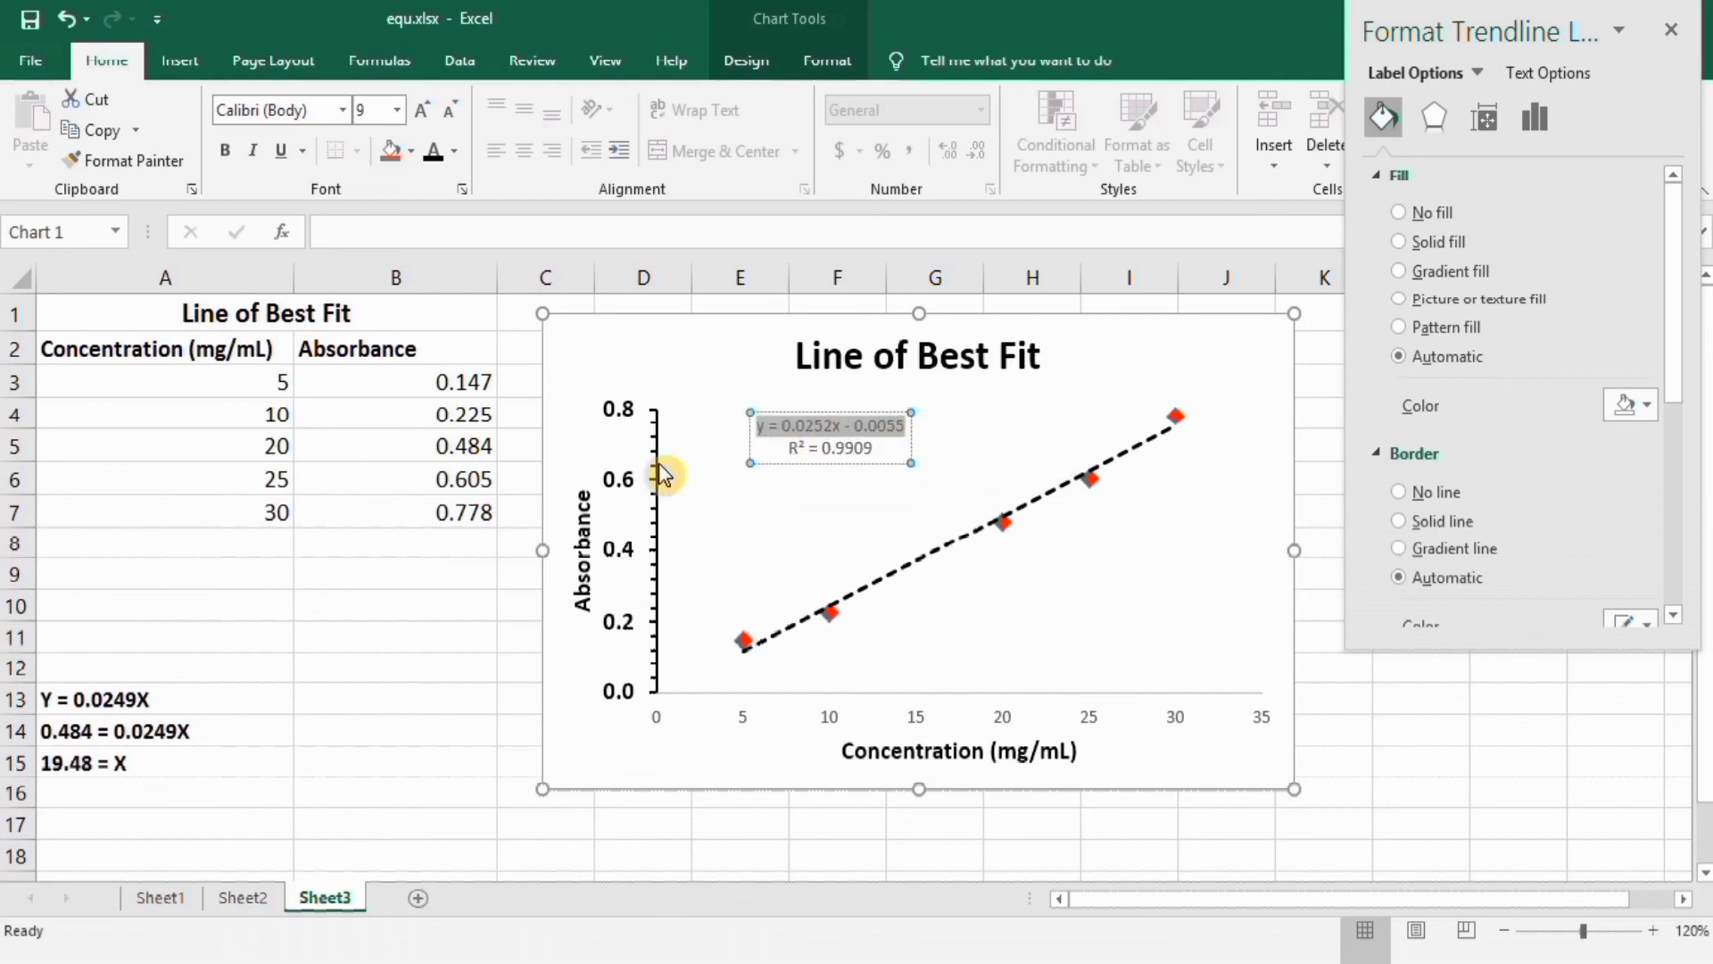
click(136, 700)
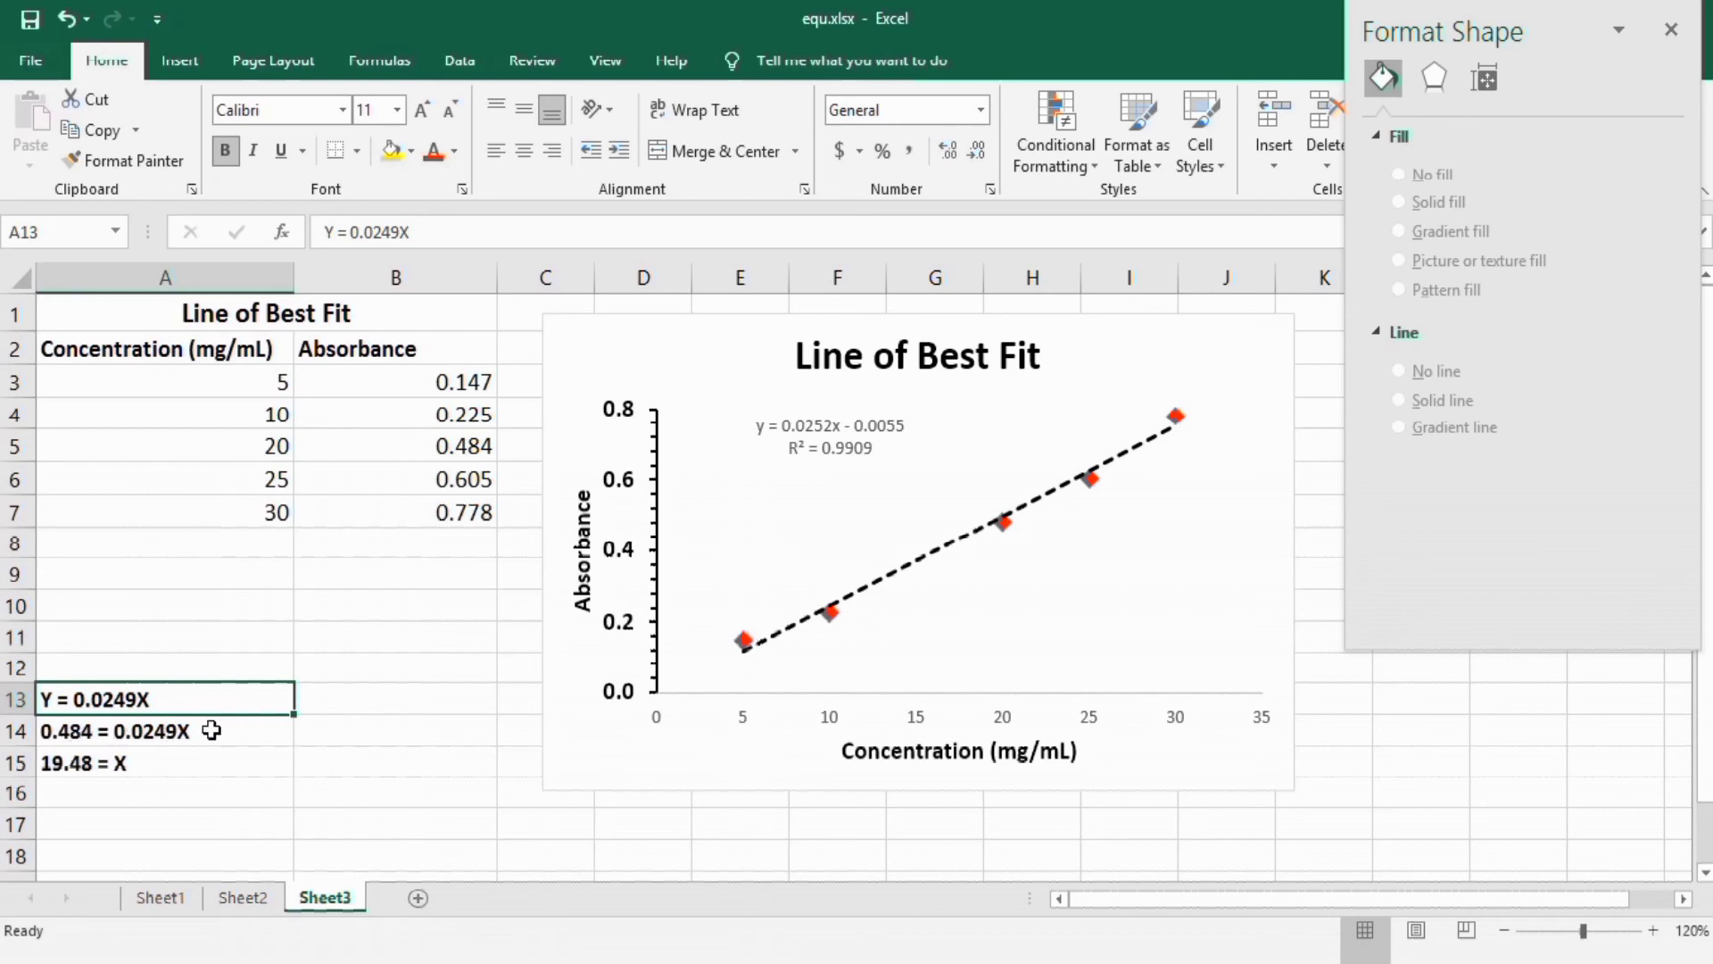
click(65, 733)
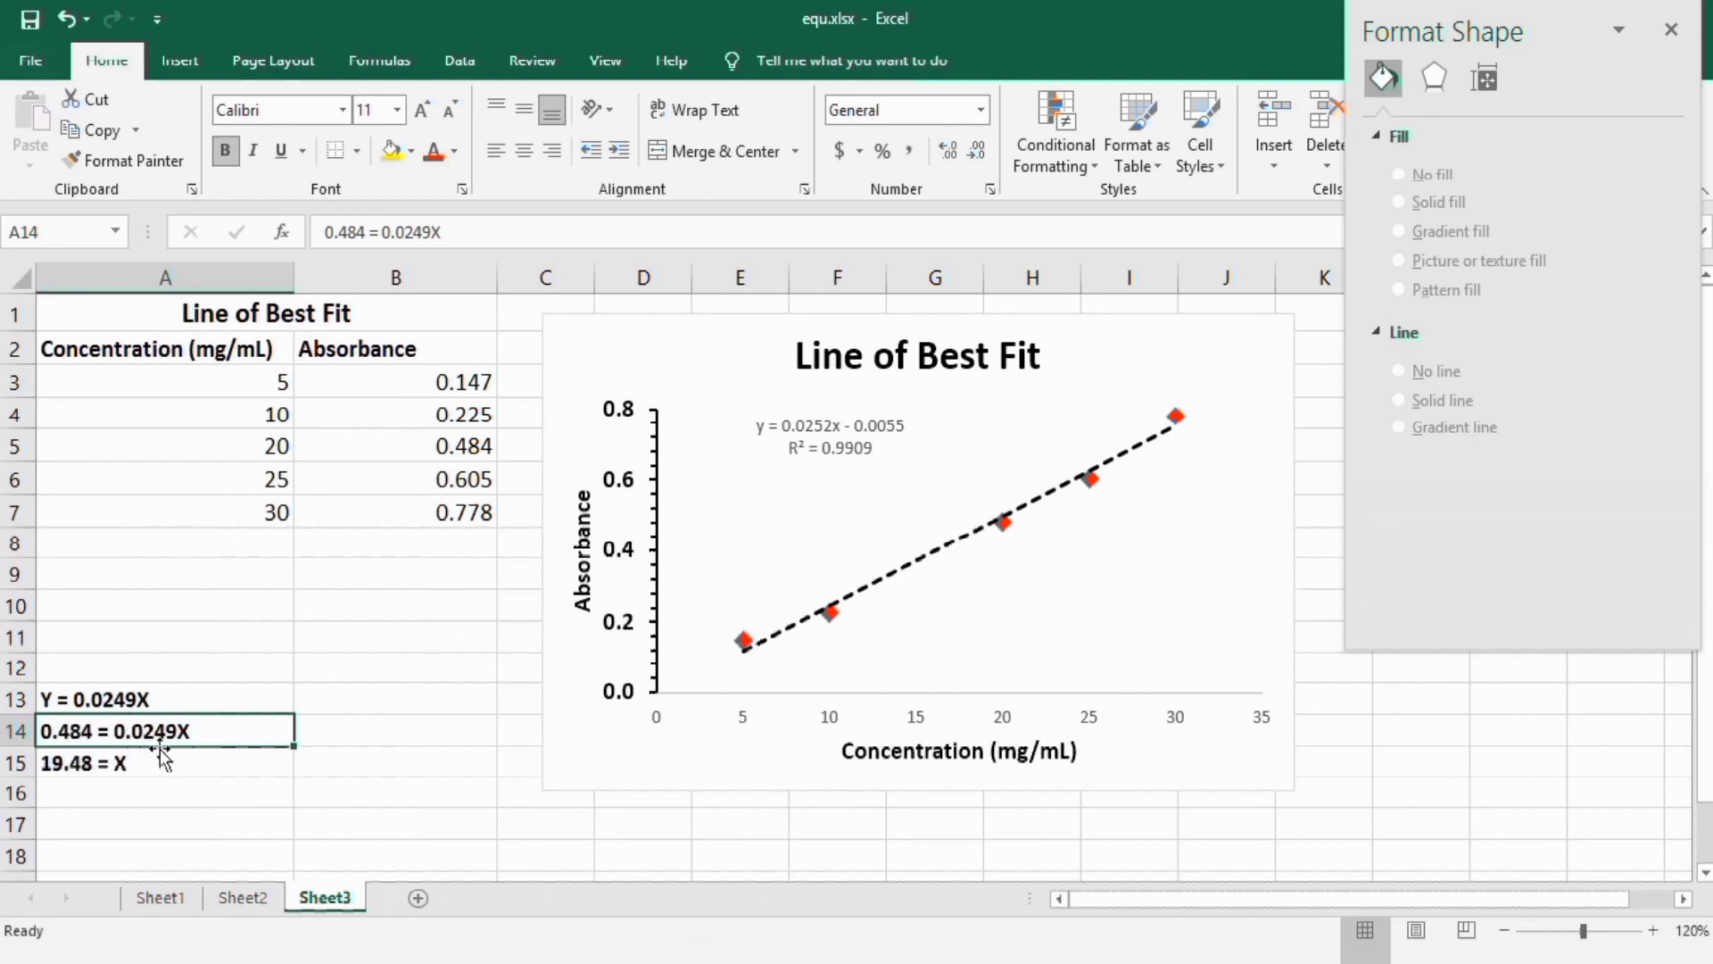
click(78, 765)
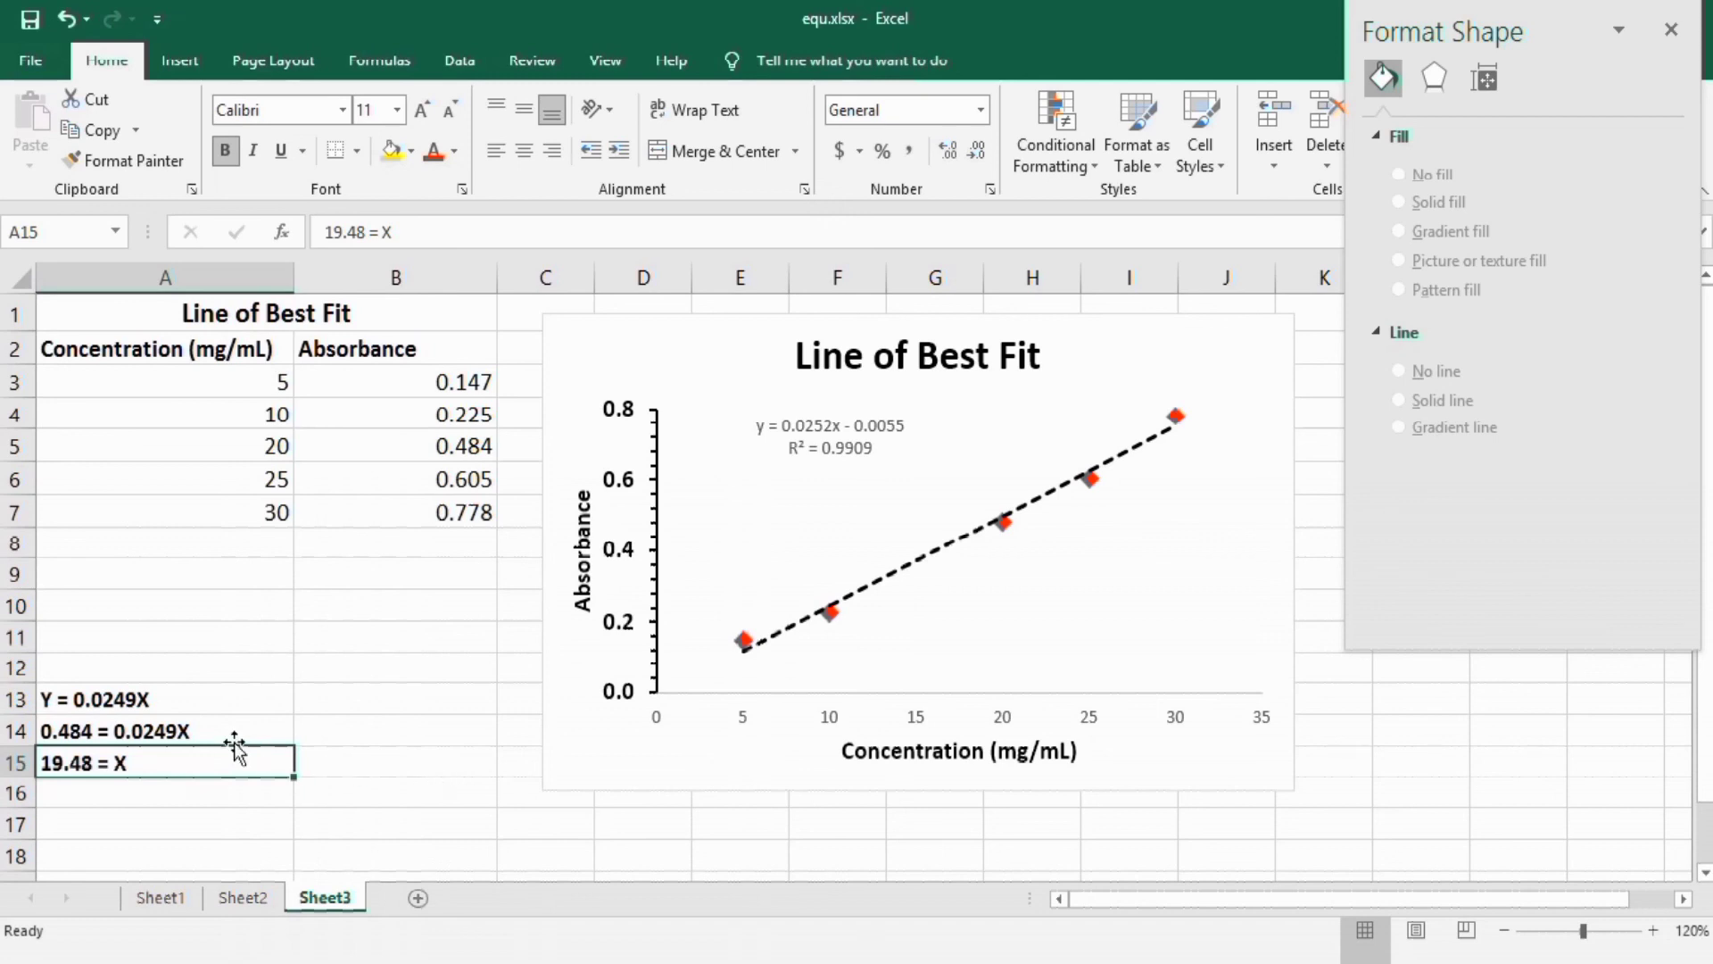
click(58, 734)
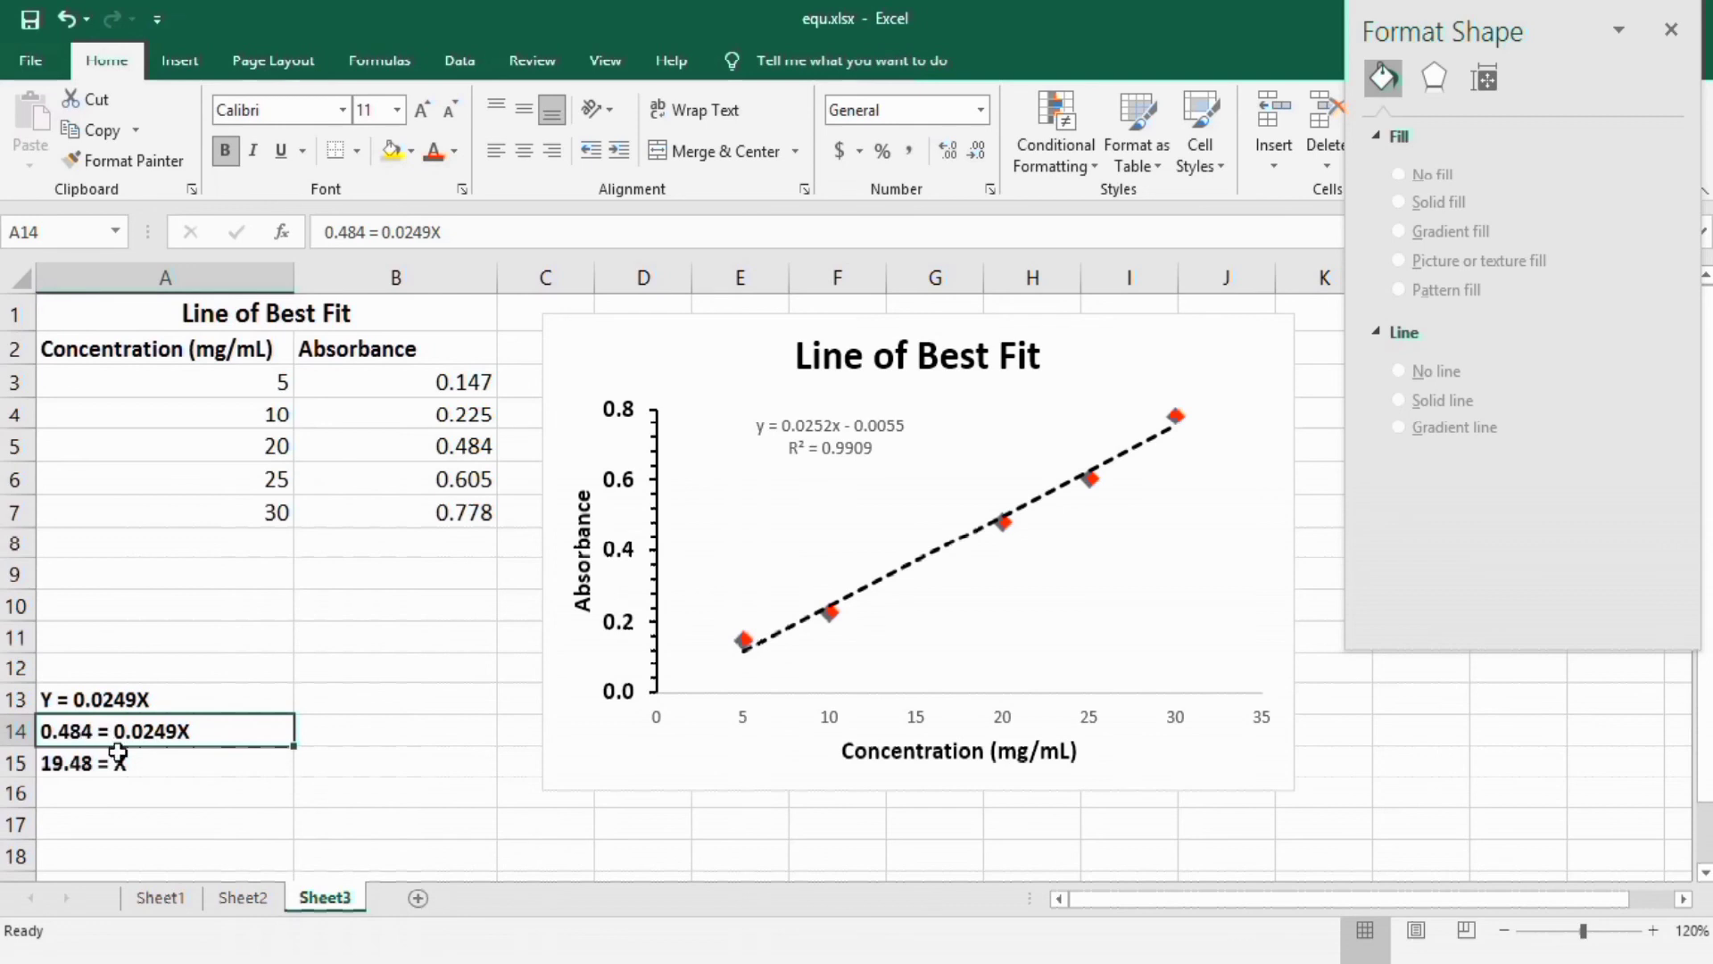